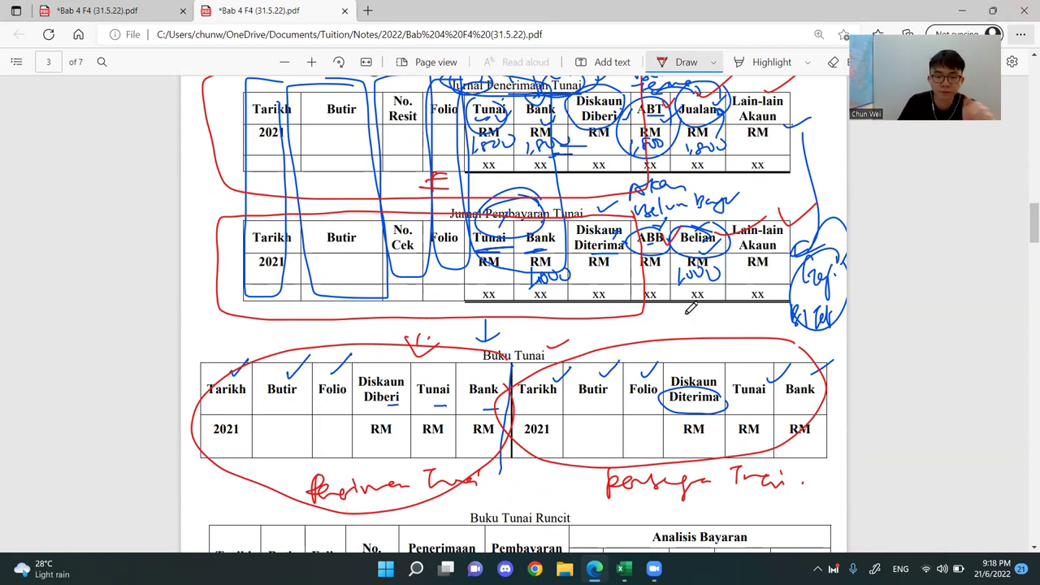
# - Switch to the Excel workbook and highlight the Tarikh to Diskaun columns of Jurnal Penerimaan Tunai and of Jurnal Pembayaran Tunai
pyautogui.hotkey('alt', 'Tab')
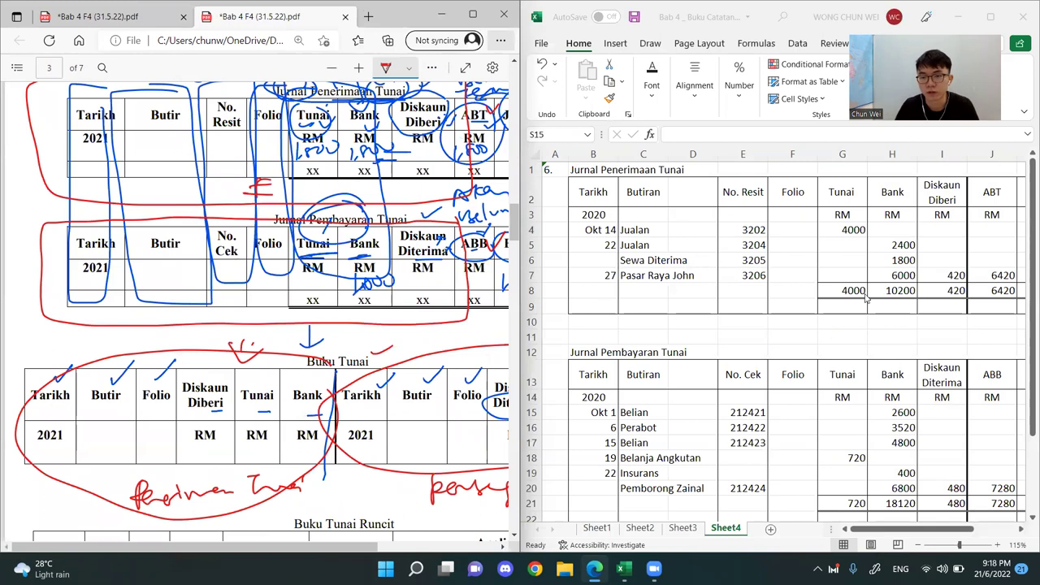
pyautogui.scroll(-2, 810, 403)
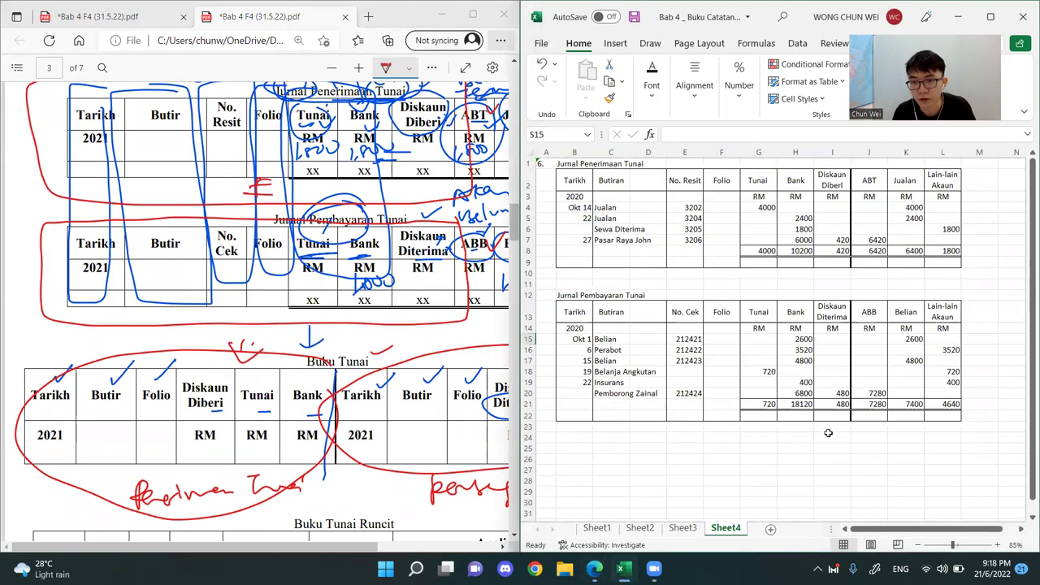
pyautogui.moveTo(845, 177); pyautogui.dragTo(573, 261)
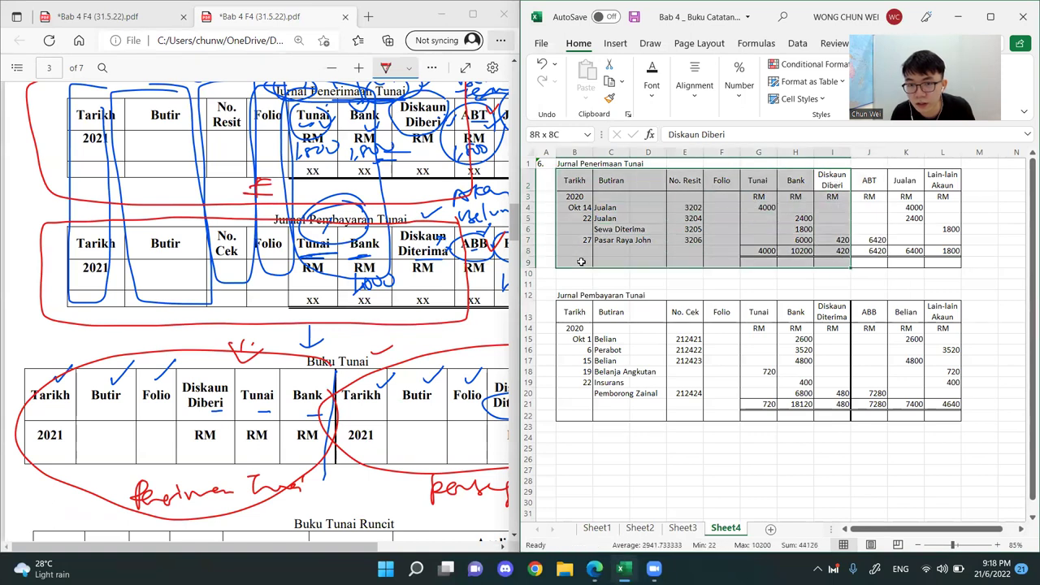
pyautogui.moveTo(830, 314); pyautogui.dragTo(581, 403)
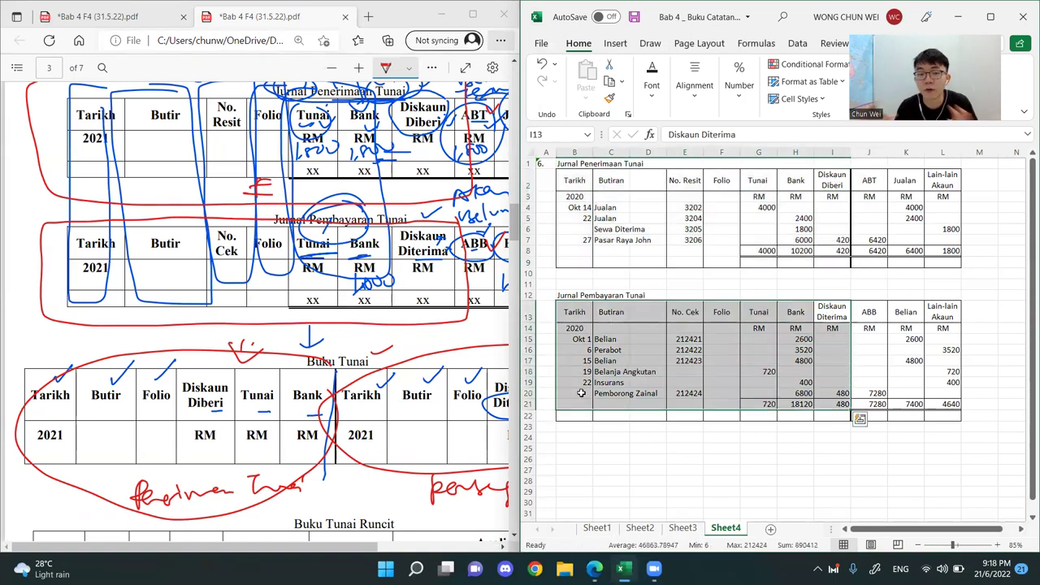
# - In the PDF with the exercises, find question 7 and underline "Buku Tunai Tiga Lajur" with the pen
pyautogui.click(94, 22)
pyautogui.scroll(-2, 228, 362)
pyautogui.keyDown('ctrl'); pyautogui.scroll(-2, 100, 313); pyautogui.keyUp('ctrl')
pyautogui.scroll(2, 144, 392)
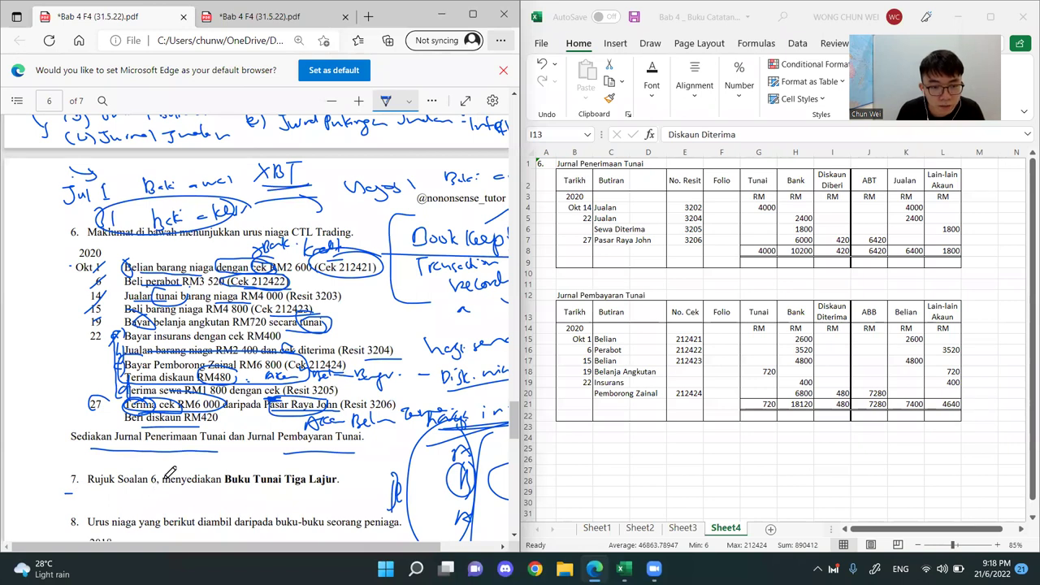
pyautogui.moveTo(195, 492)
pyautogui.mouseDown()
pyautogui.moveTo(219, 482)
pyautogui.moveTo(348, 484)
pyautogui.mouseUp()
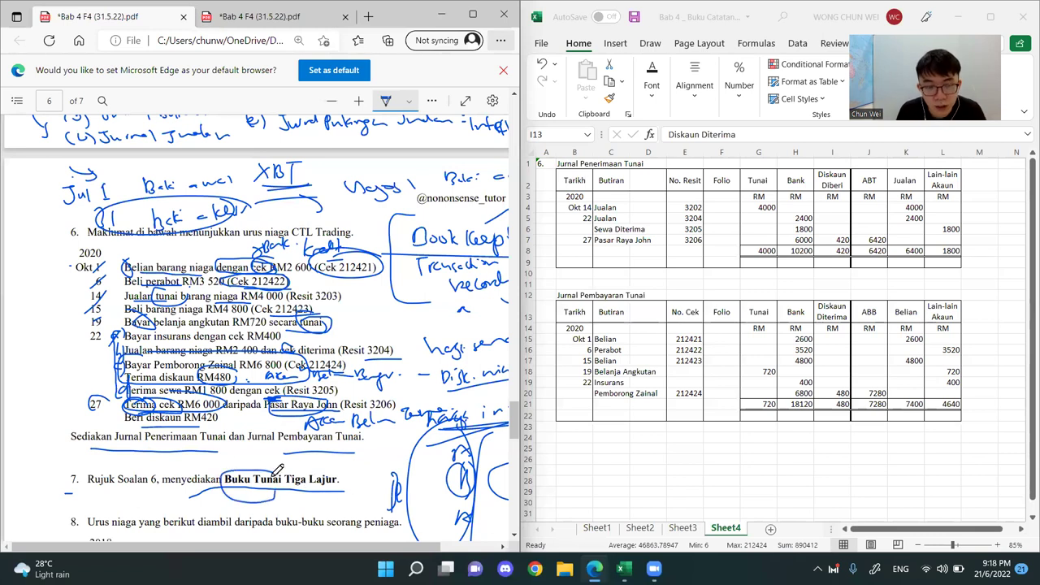
# - Check the Buku Tunai format in the notes PDF, and in Excel enter "7." in A25 and the title "Buku Tunai" in B25
pyautogui.click(261, 16)
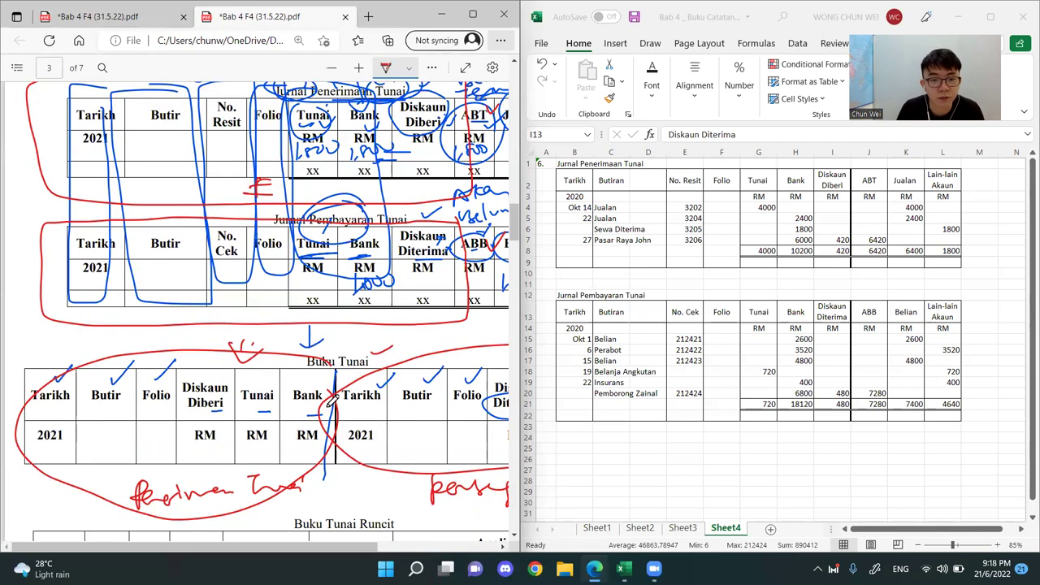
pyautogui.scroll(-2, 333, 404)
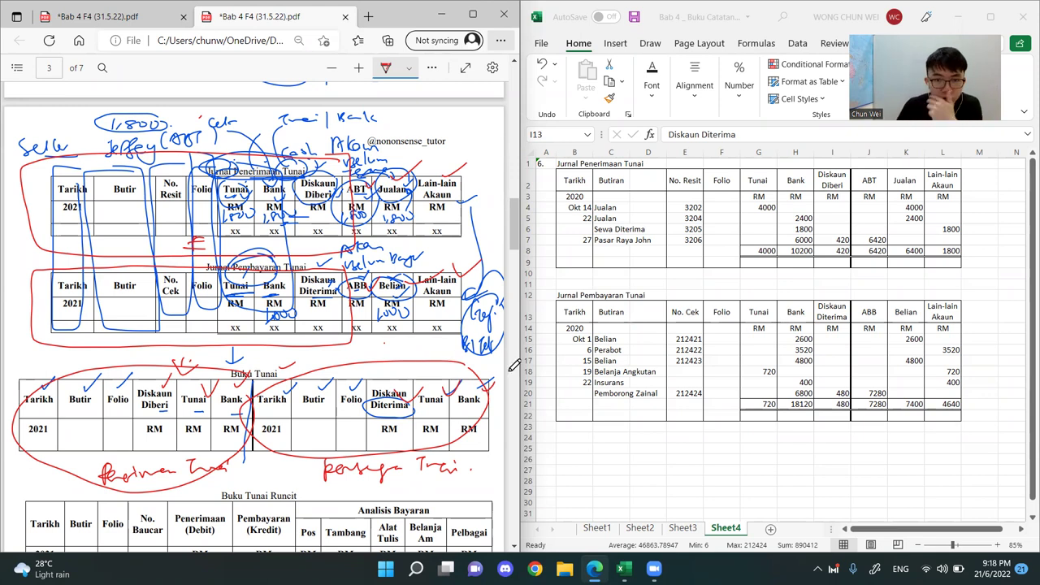
pyautogui.click(628, 466)
pyautogui.click(543, 448)
pyautogui.write('7.')
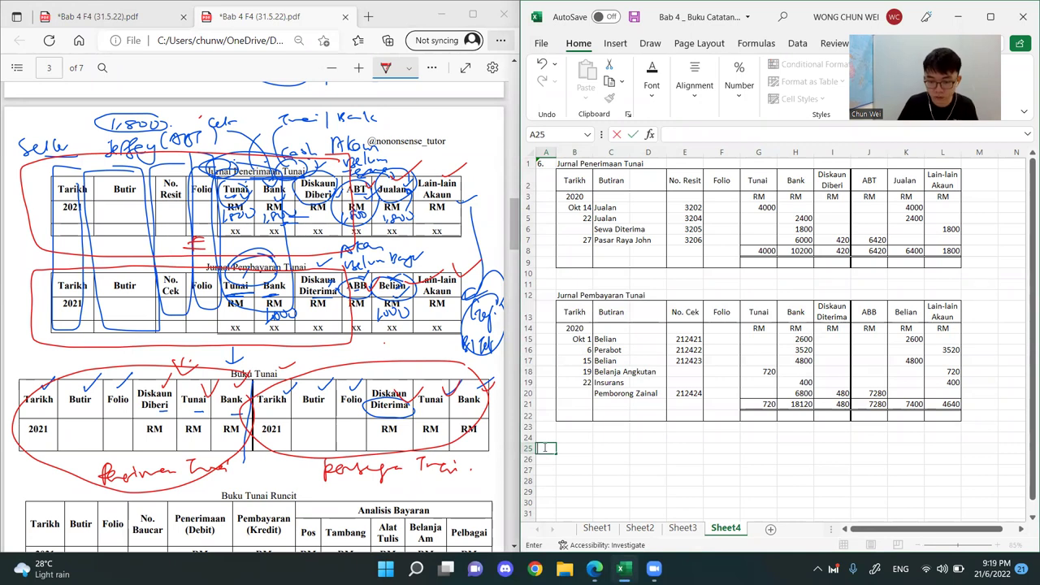
pyautogui.press('Return')
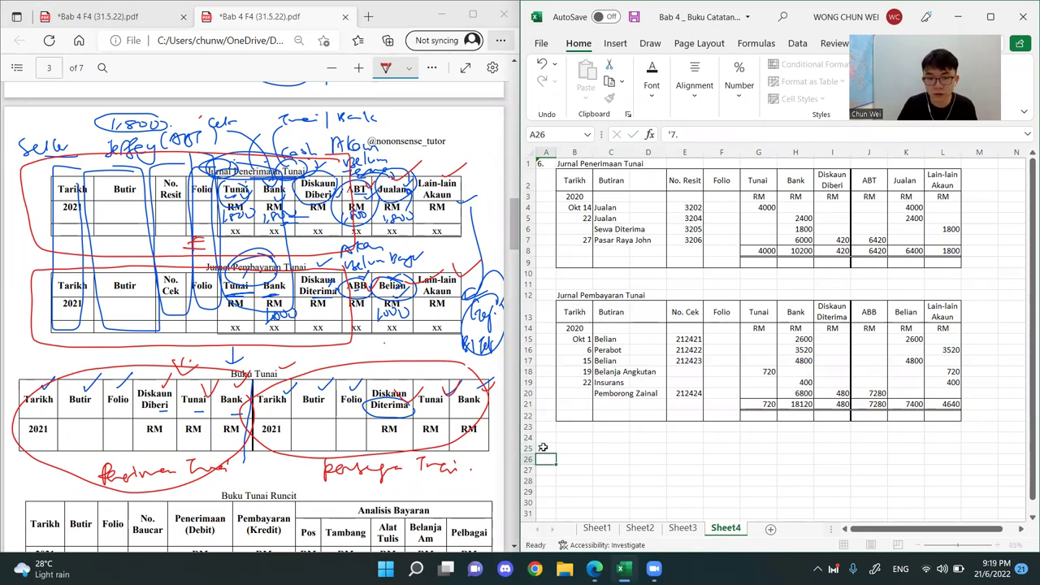
pyautogui.click(803, 492)
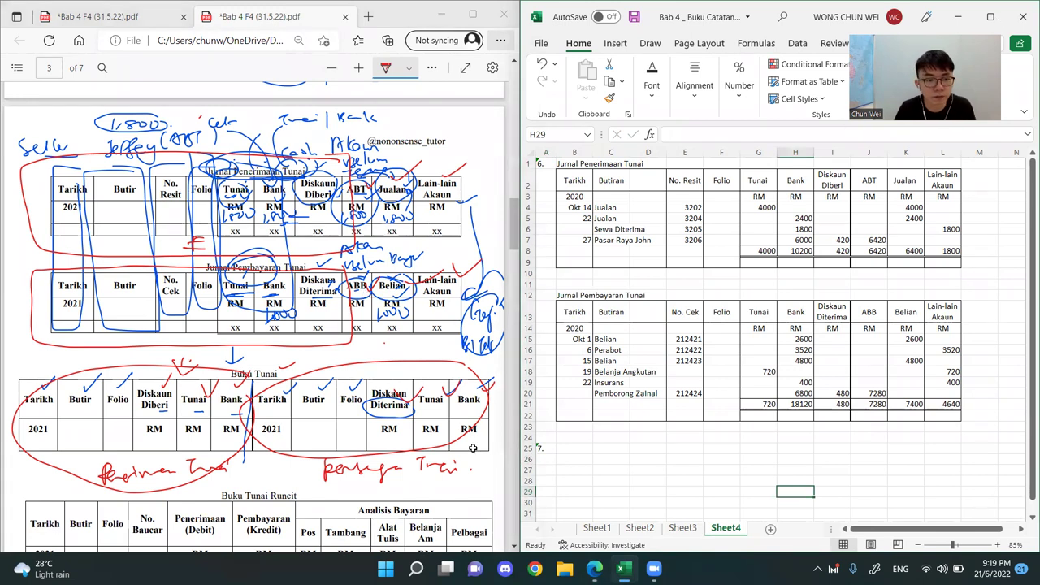
pyautogui.press('super+Up')
pyautogui.click(54, 449)
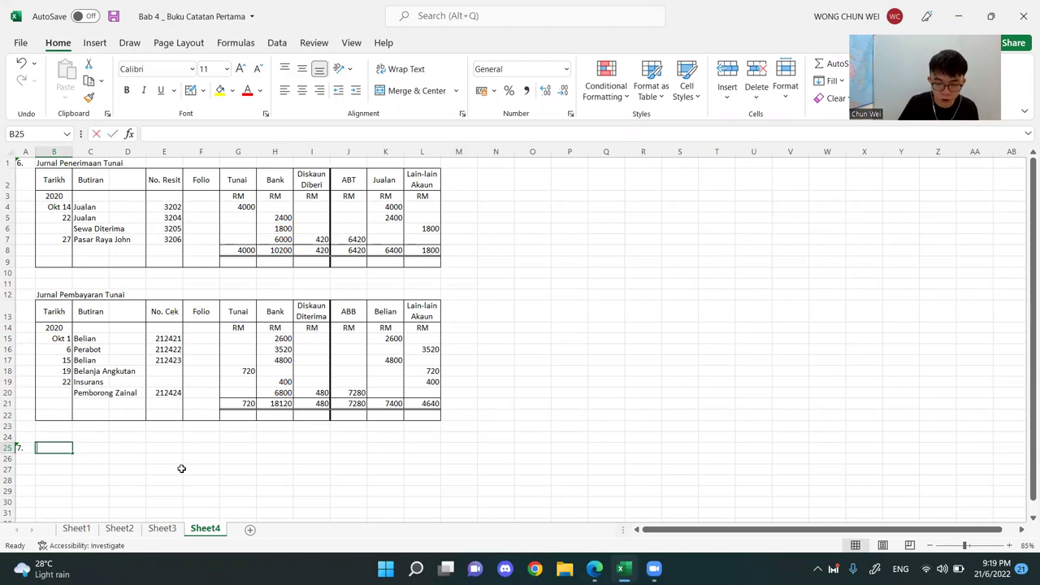
pyautogui.write('Buku Tunai')
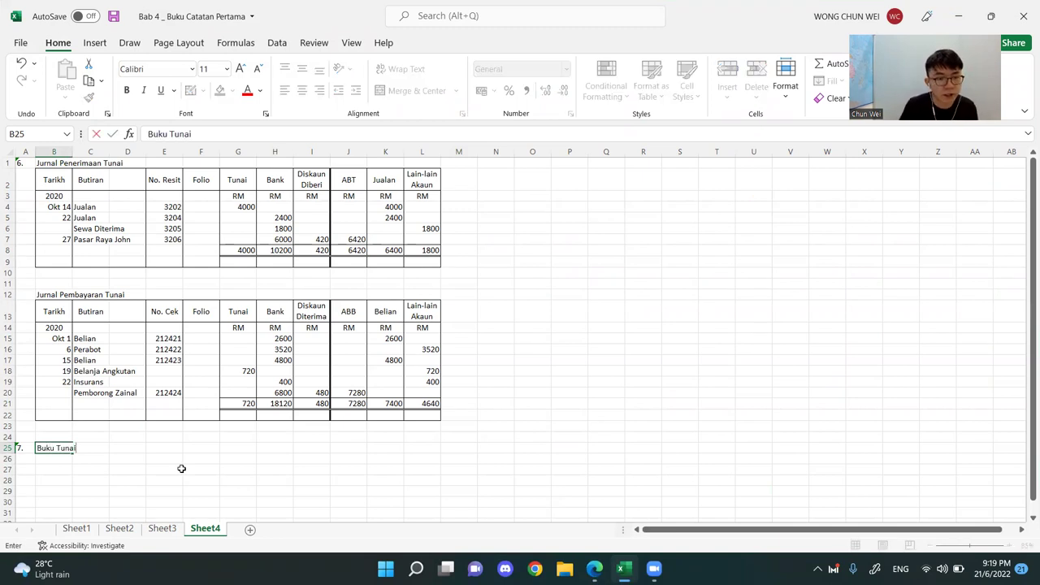
pyautogui.press('Return')
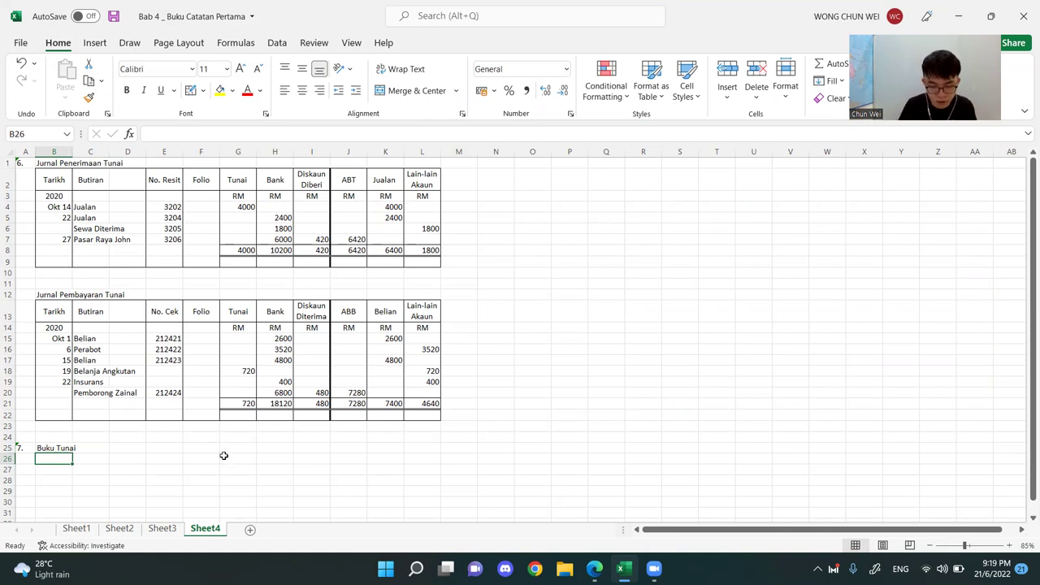
# - In the exercise PDF, underline question 6's journal instruction and underline "Buku Tunai Tiga Lajur" in question 7 again
pyautogui.click(696, 293)
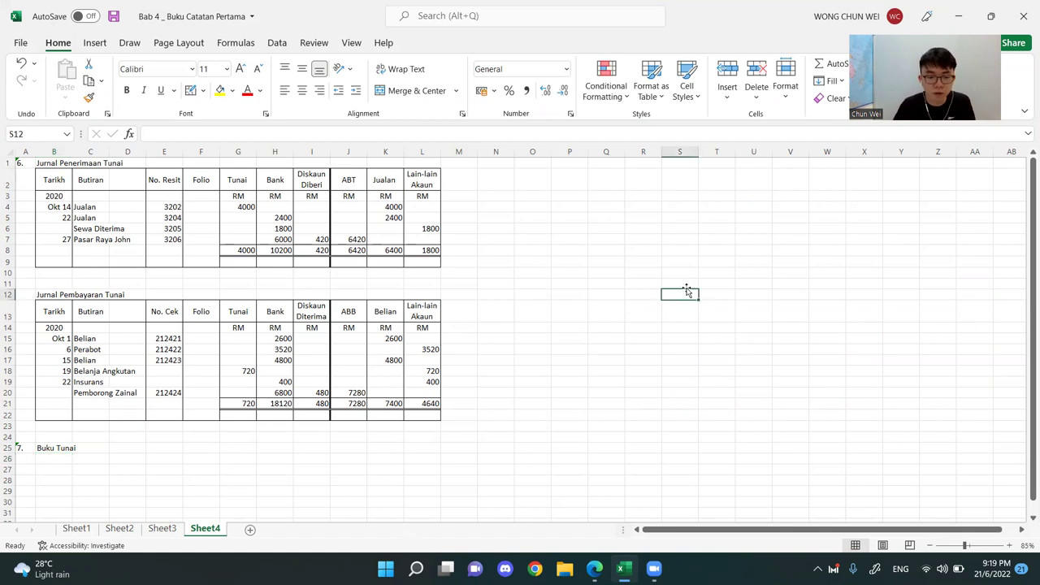
pyautogui.press('super+Right')
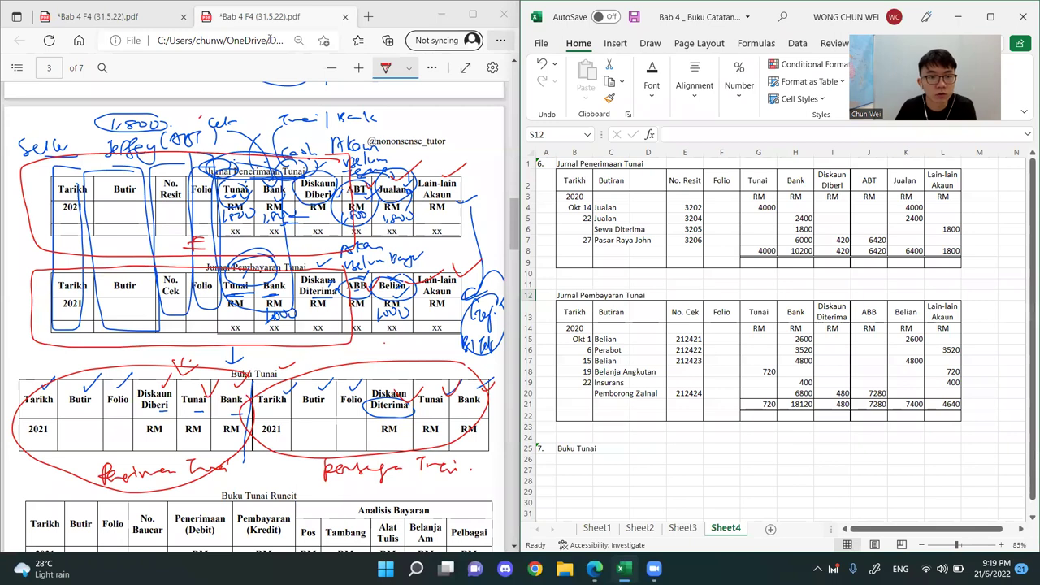
pyautogui.click(106, 16)
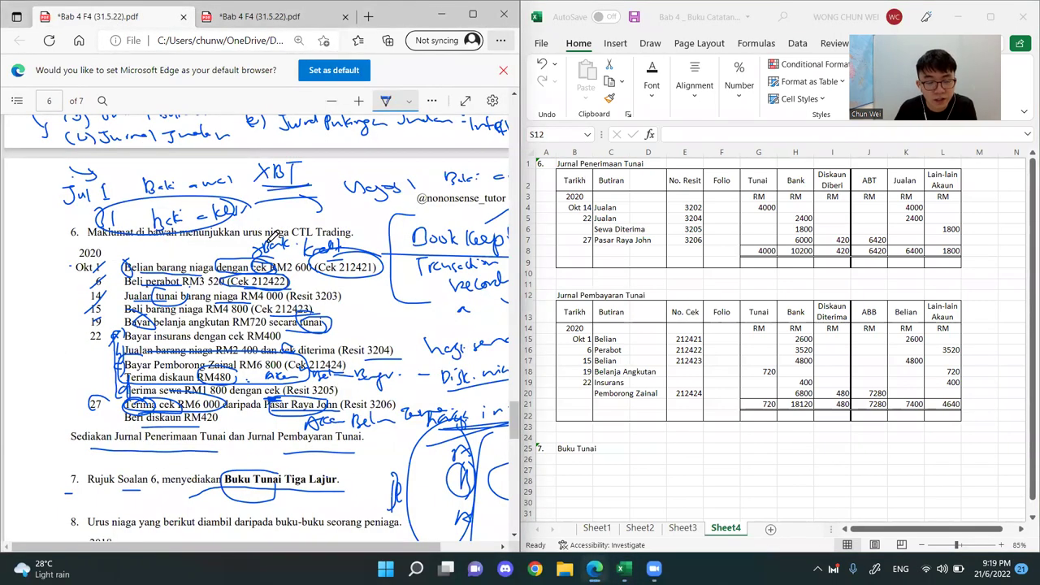
pyautogui.moveTo(94, 444)
pyautogui.mouseDown()
pyautogui.moveTo(363, 443)
pyautogui.moveTo(169, 446)
pyautogui.mouseUp()
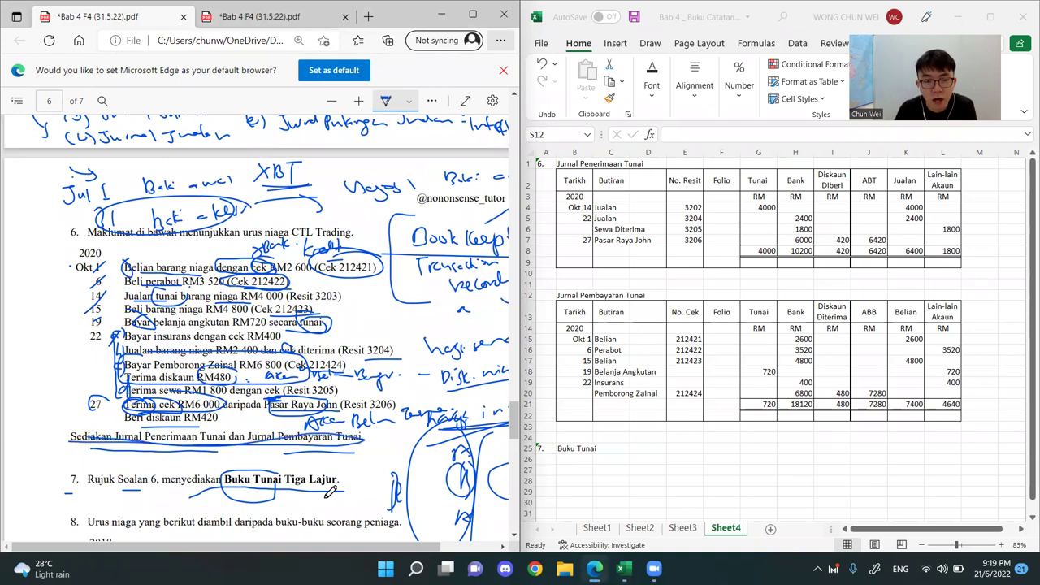
pyautogui.moveTo(236, 492); pyautogui.dragTo(342, 488)
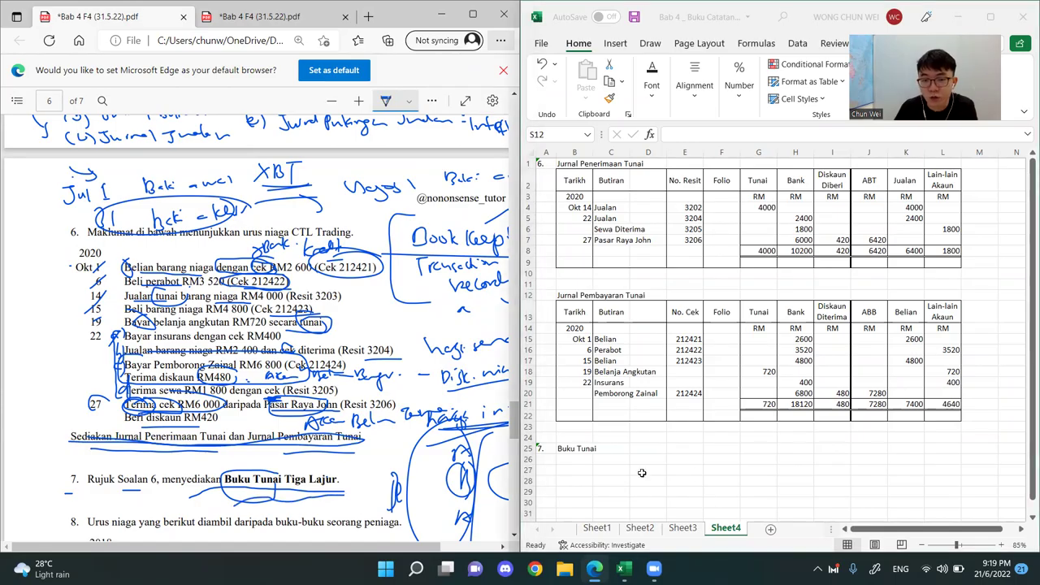
# - Back in a maximized Excel window, enter the Buku Tunai headings Tarikh in B26, Butiran in C26 and Folio in E26
pyautogui.click(970, 28)
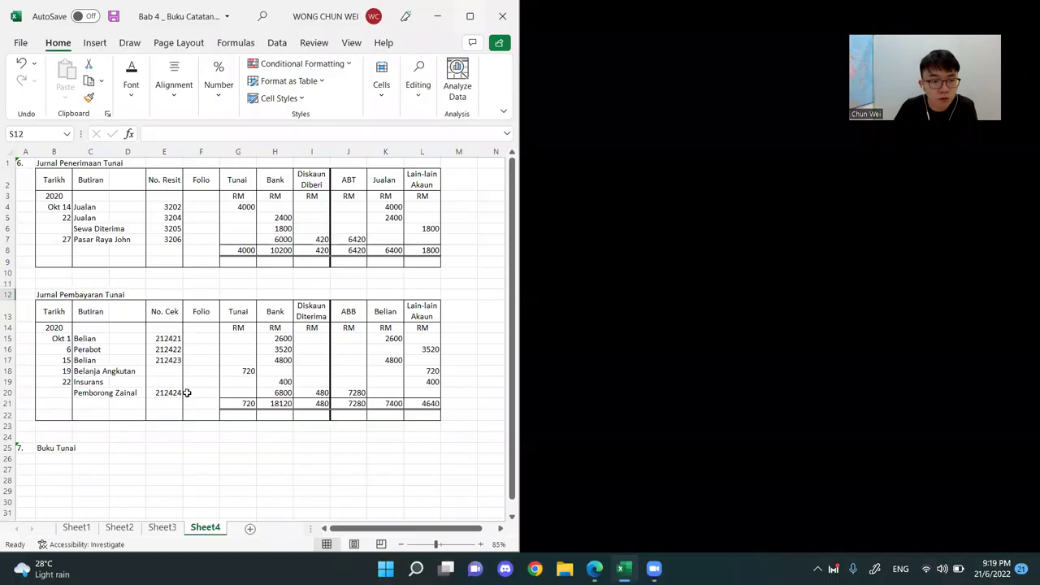
pyautogui.press('super+Up')
pyautogui.click(39, 460)
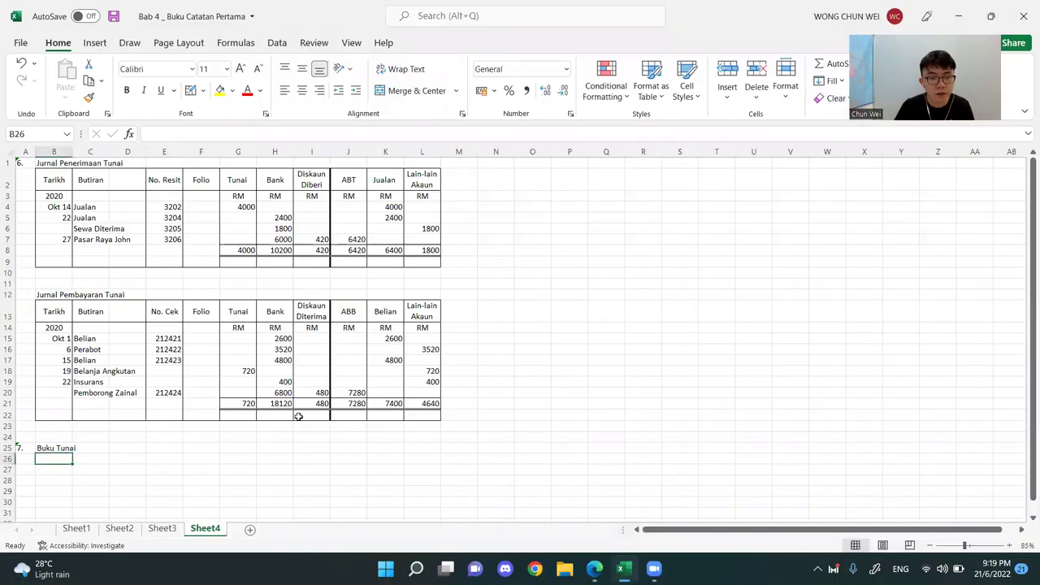
pyautogui.scroll(-2, 415, 430)
pyautogui.scroll(3, 488, 476)
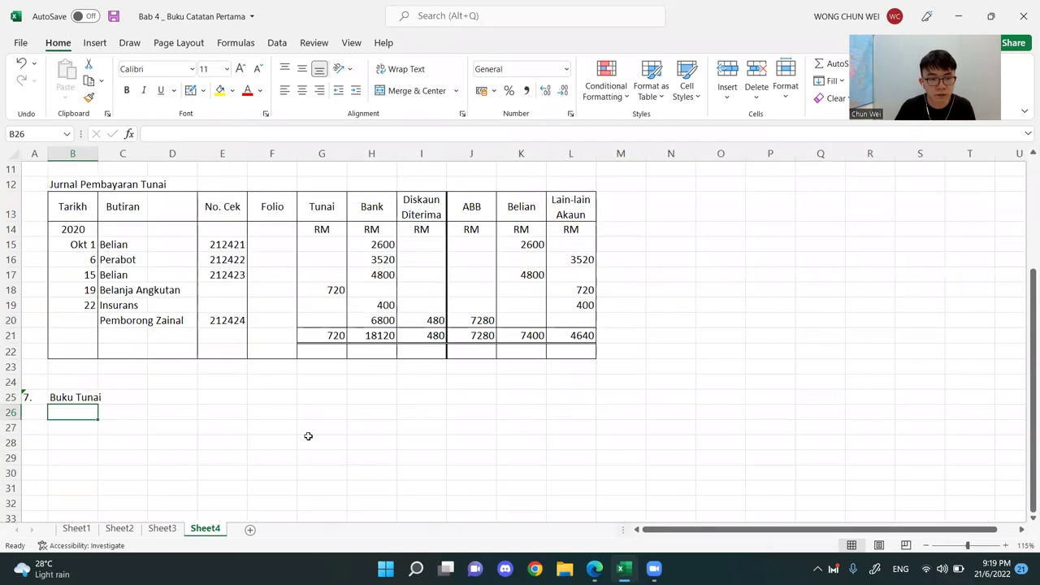
pyautogui.write('Tarikh')
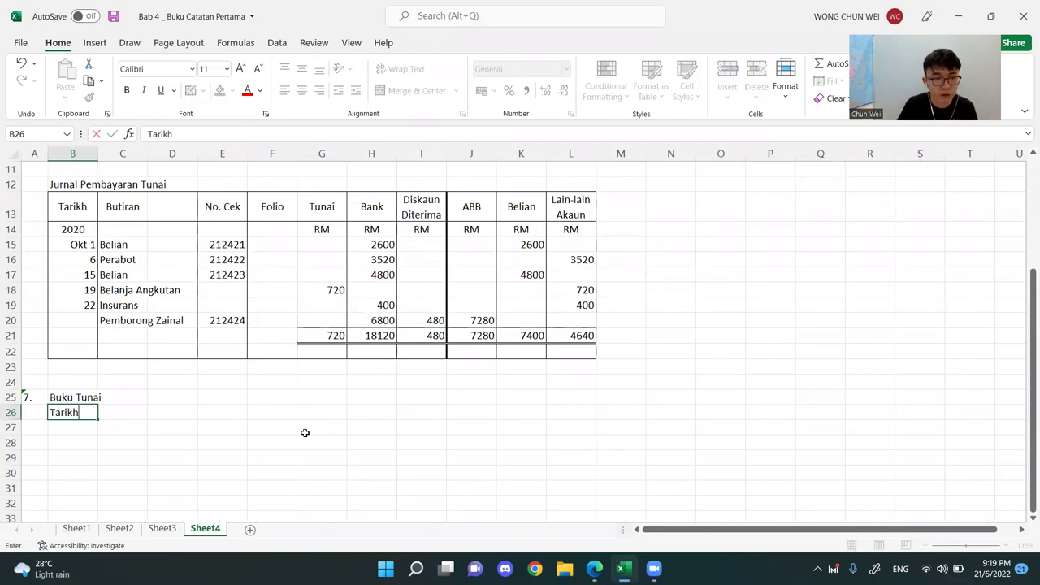
pyautogui.press('Tab')
pyautogui.write('But')
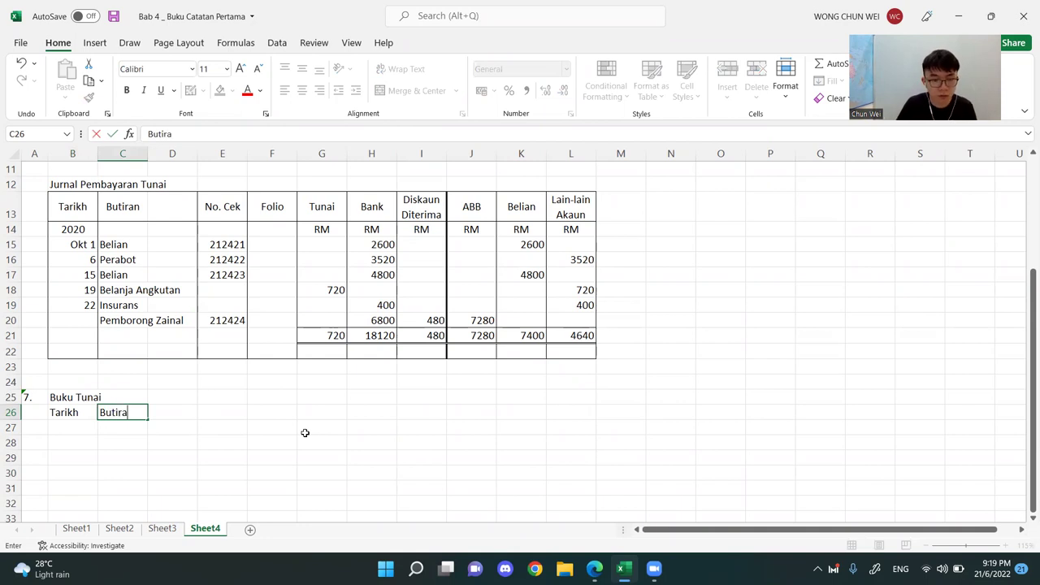
pyautogui.press('Tab')
pyautogui.press('Tab')
pyautogui.write('Folio')
pyautogui.press('Tab')
pyautogui.write('Tuna')
pyautogui.press('Tab')
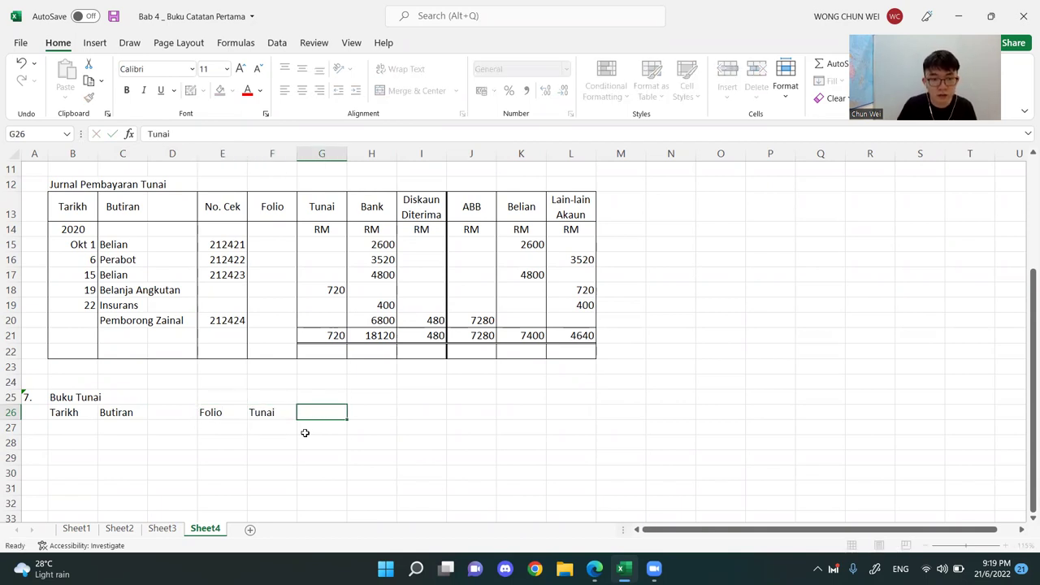
pyautogui.write('Bank')
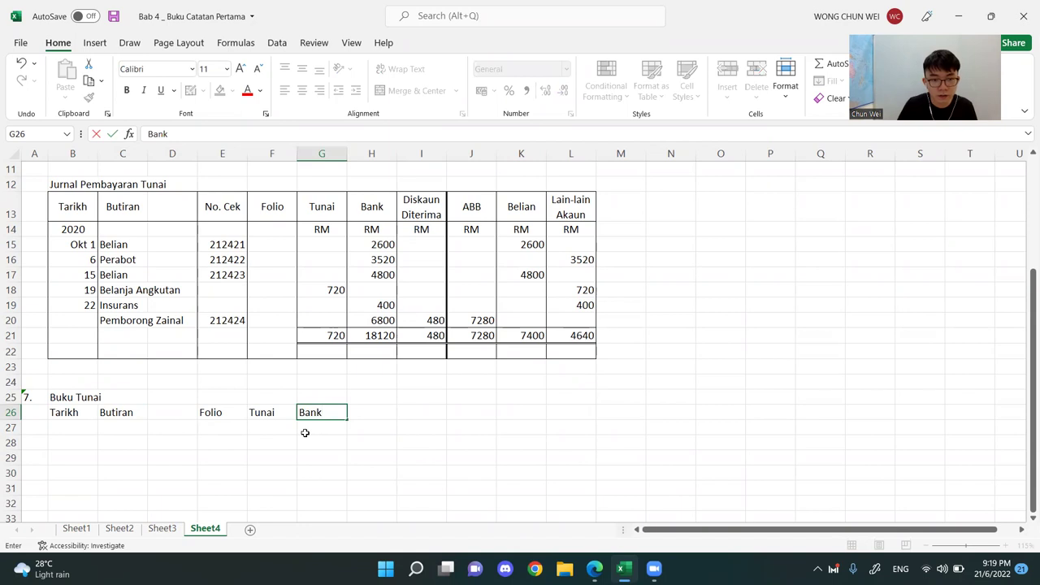
pyautogui.press('Tab')
pyautogui.write('Diskau')
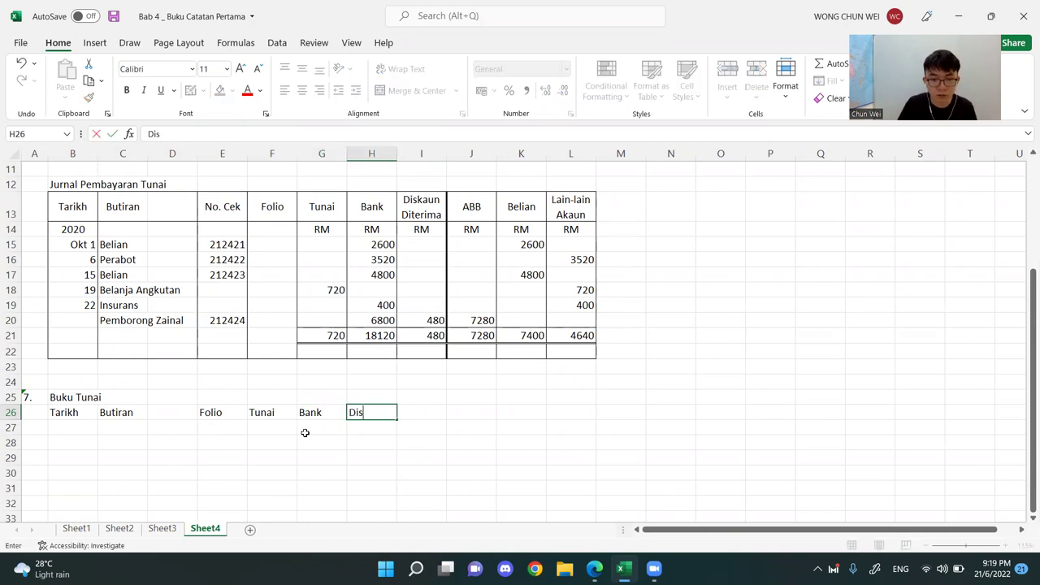
pyautogui.press('BackSpace')
pyautogui.press('BackSpace')
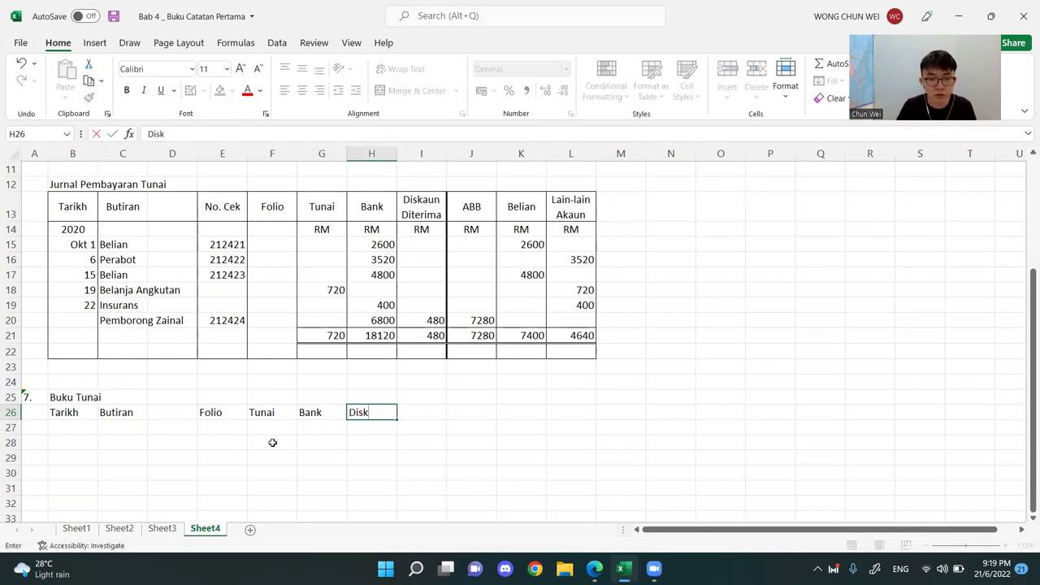
# - Enter the heading "Diskaun Diberi" in F26 and wrap its text
pyautogui.click(273, 411)
pyautogui.write('Diskau')
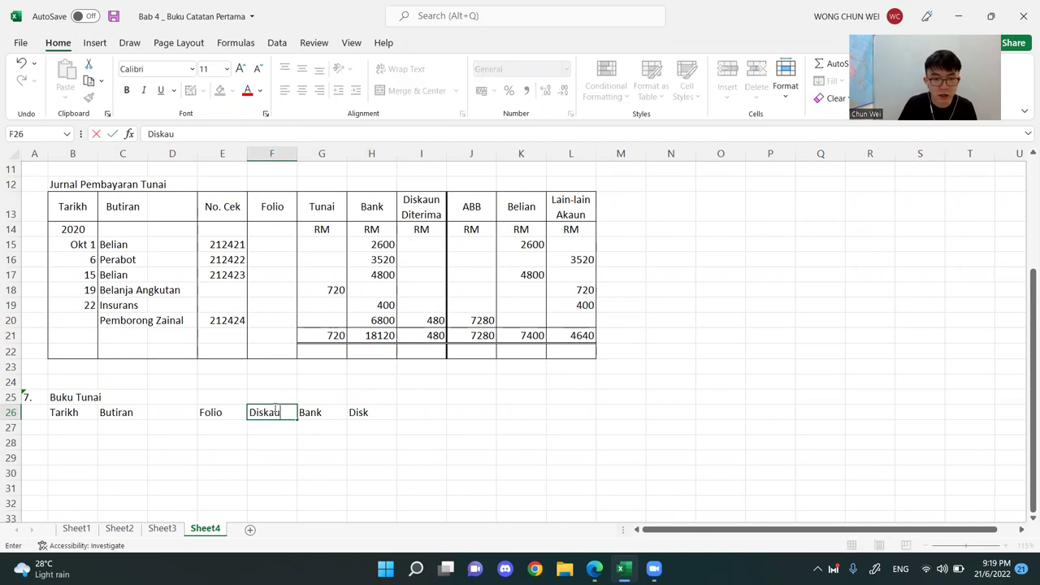
pyautogui.write('n D')
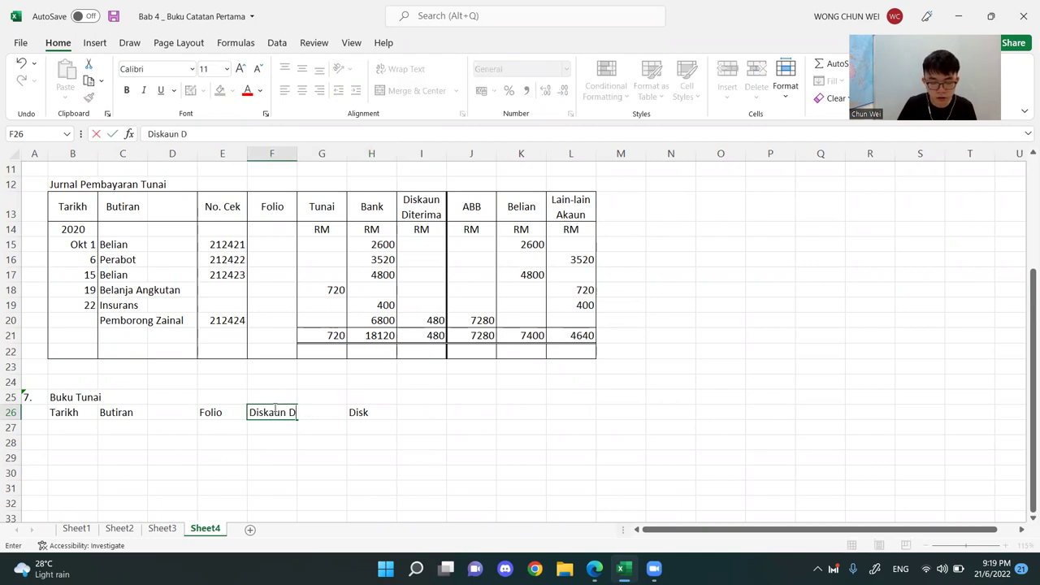
pyautogui.write('iberi')
pyautogui.press('Return')
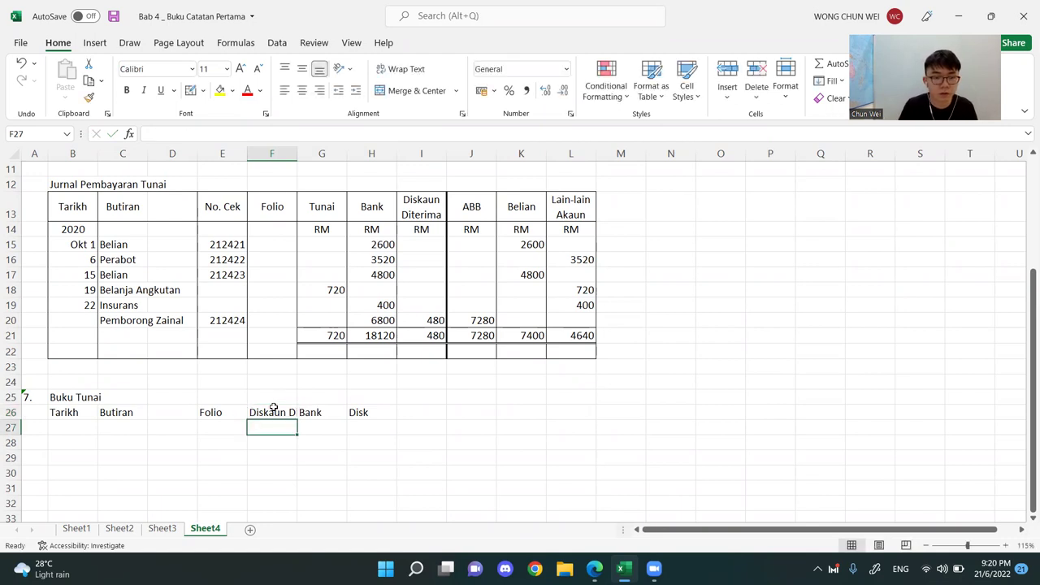
pyautogui.click(276, 412)
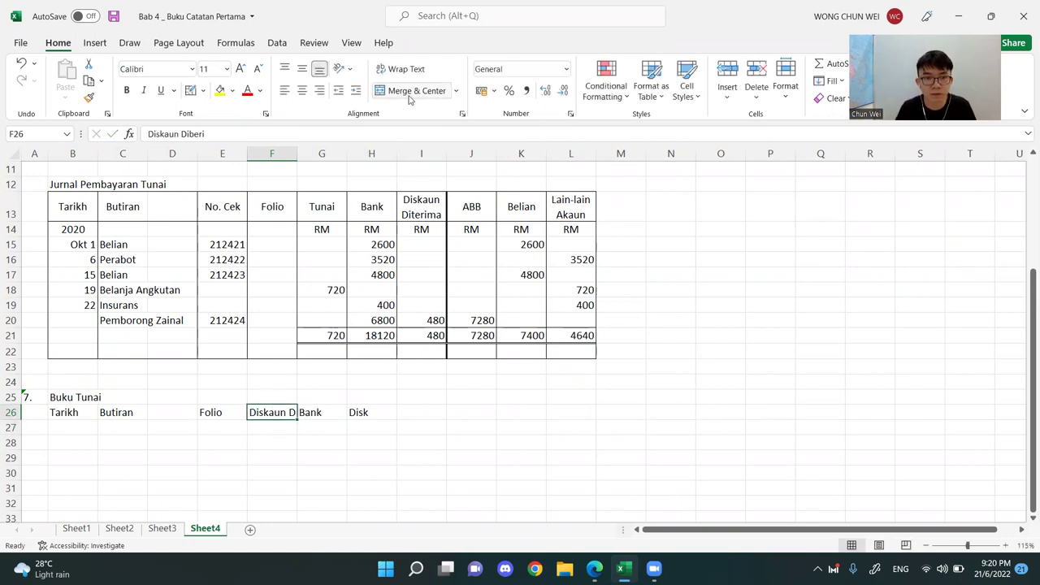
pyautogui.click(401, 68)
# - Enter the headings Tunai in G26 and Bank in H26
pyautogui.click(336, 418)
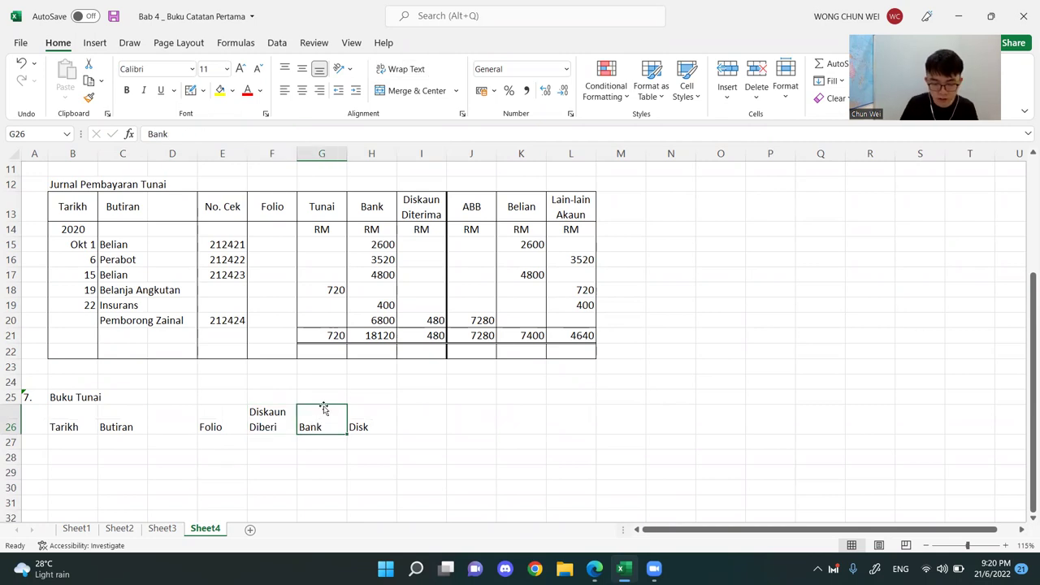
pyautogui.write('Tunai')
pyautogui.press('Tab')
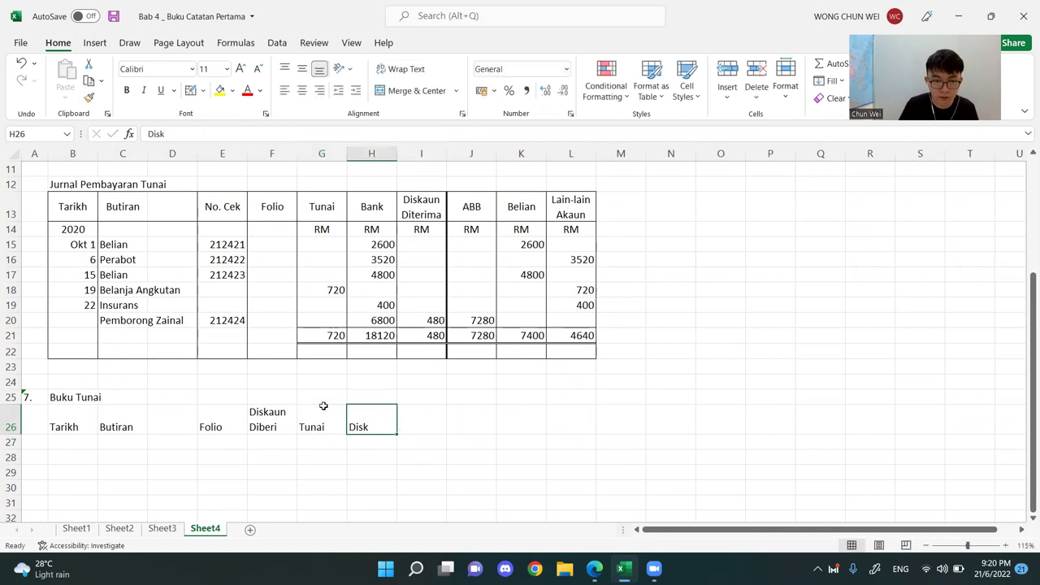
pyautogui.write('Bank')
pyautogui.press('Tab')
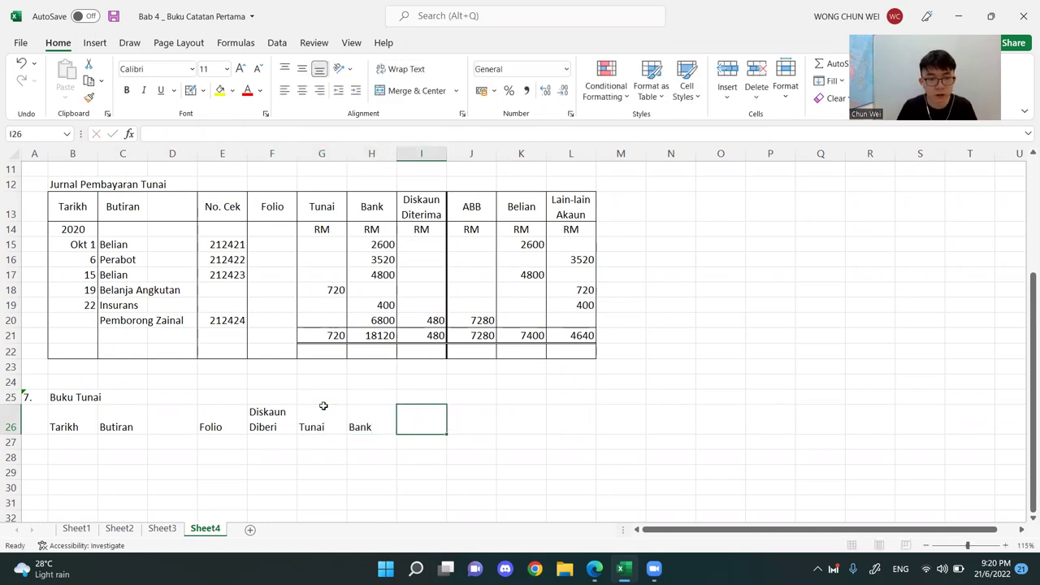
# - Copy the Buku Tunai headings in B26:H26 to I26:O26 for the second side of the cash book
pyautogui.moveTo(69, 423); pyautogui.dragTo(398, 423)
pyautogui.hotkey('ctrl', 'c')
pyautogui.click(430, 421)
pyautogui.hotkey('ctrl', 'v')
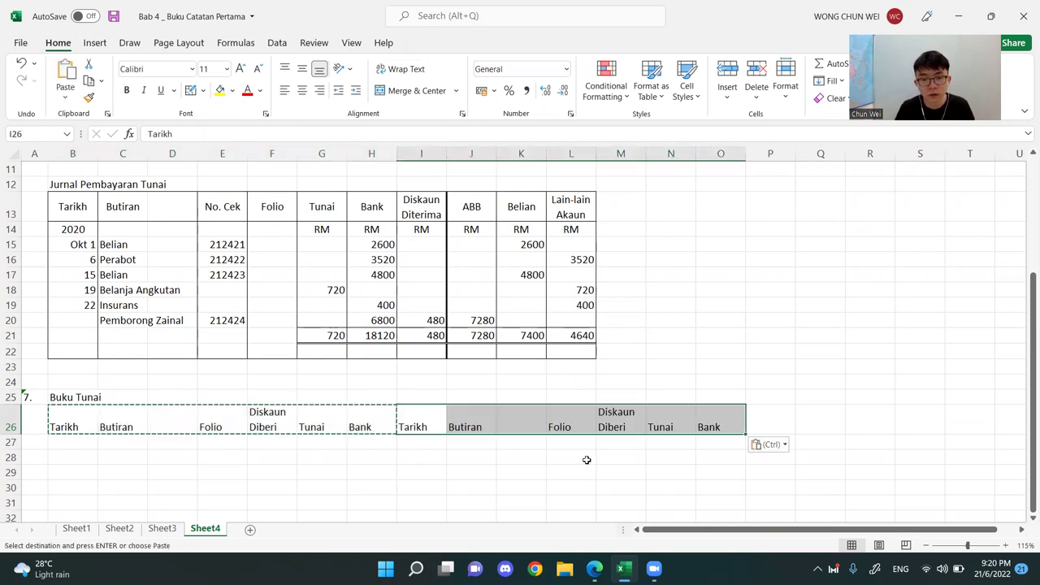
pyautogui.click(592, 475)
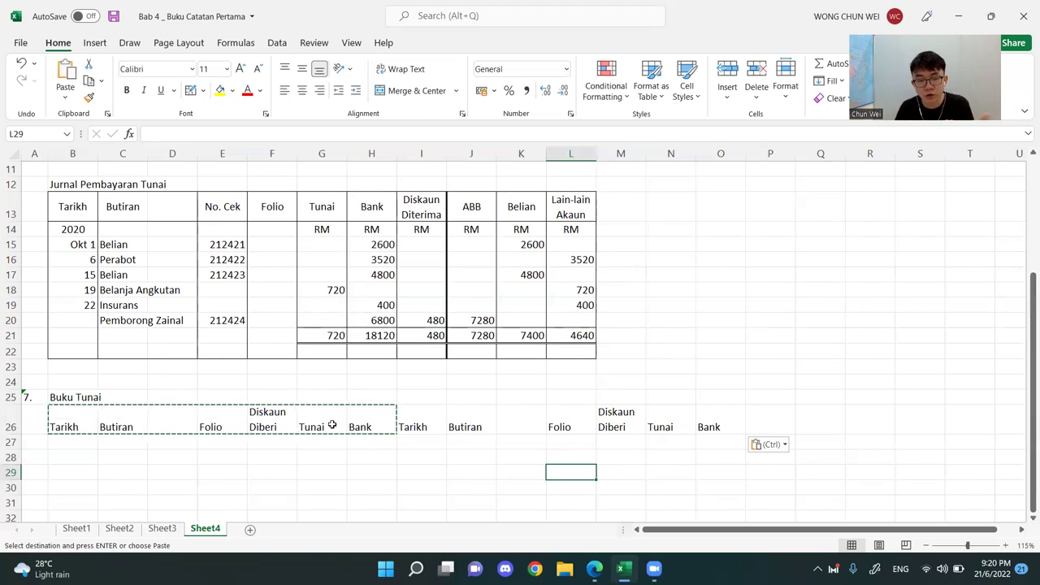
# - Go through the column headings on both sides of the Buku Tunai in row 26
pyautogui.moveTo(72, 414)
pyautogui.mouseDown()
pyautogui.moveTo(209, 426)
pyautogui.moveTo(734, 426)
pyautogui.mouseUp()
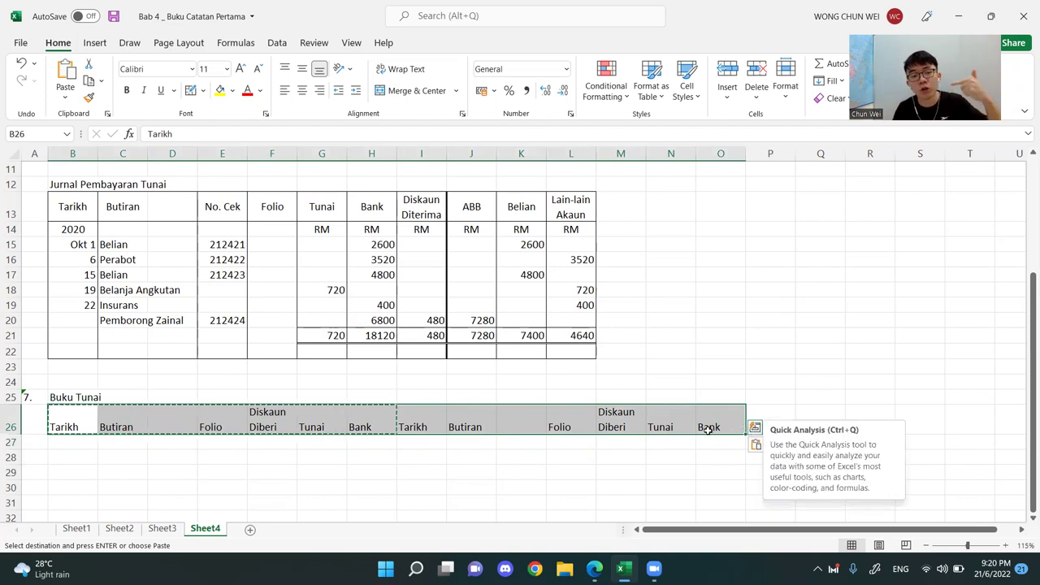
pyautogui.click(84, 476)
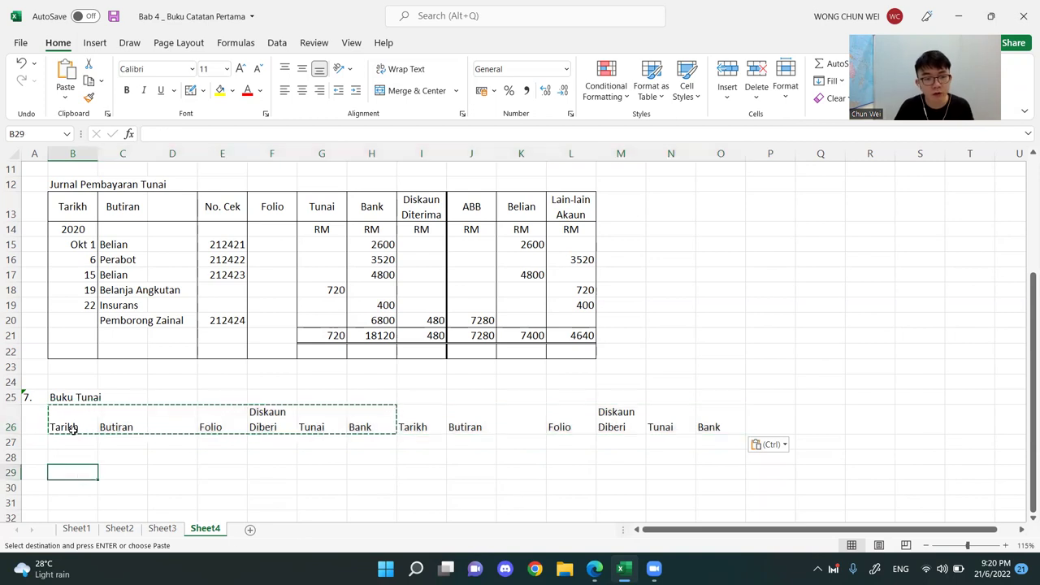
pyautogui.click(138, 433)
pyautogui.click(235, 429)
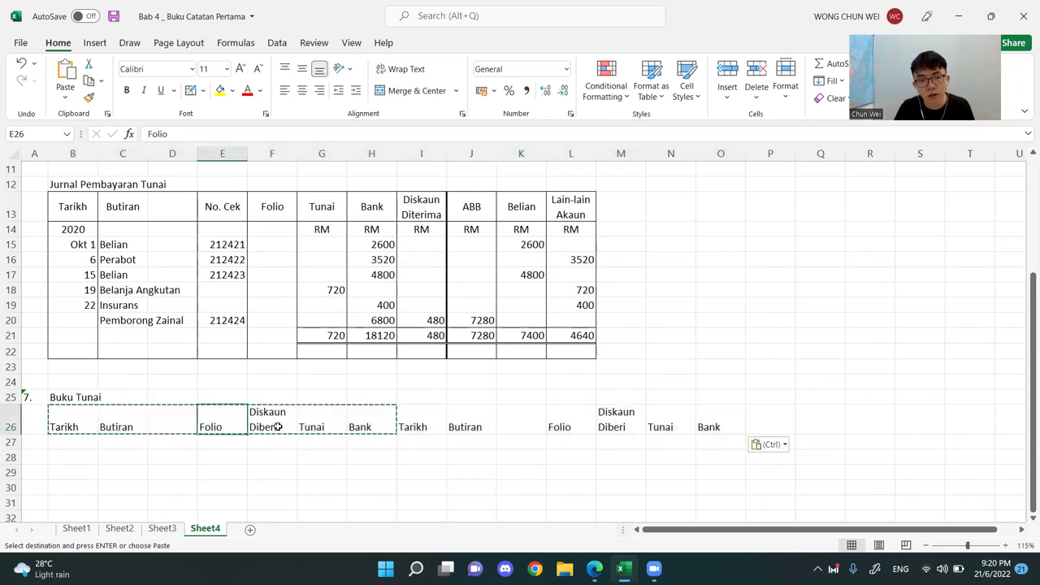
pyautogui.click(277, 426)
pyautogui.click(331, 430)
pyautogui.click(372, 431)
pyautogui.click(409, 430)
pyautogui.click(472, 420)
pyautogui.click(573, 421)
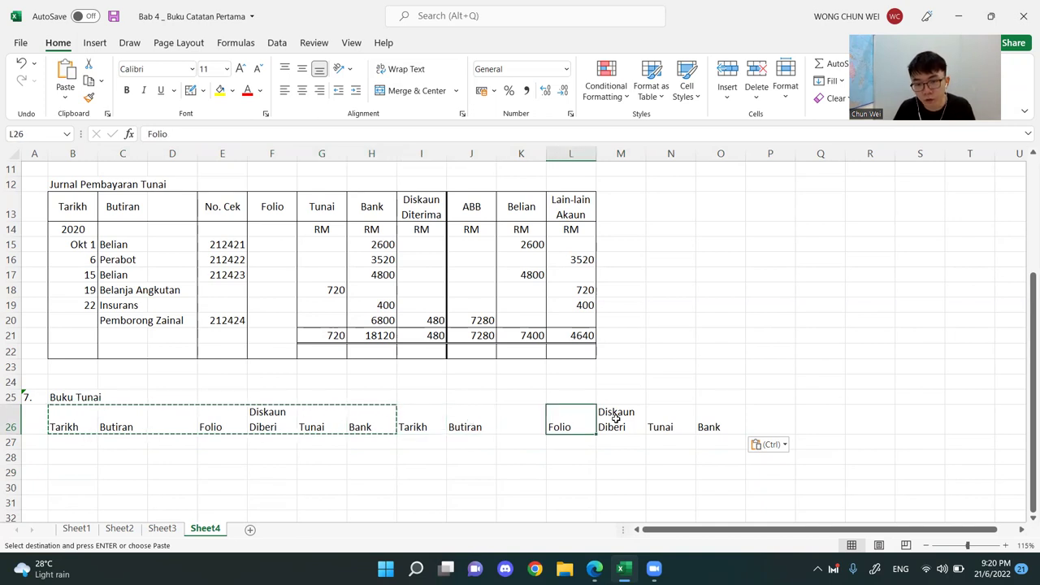
# - Change the second side's discount heading in M26 to "Diskaun Diterima"
pyautogui.click(622, 416)
pyautogui.doubleClick(634, 420)
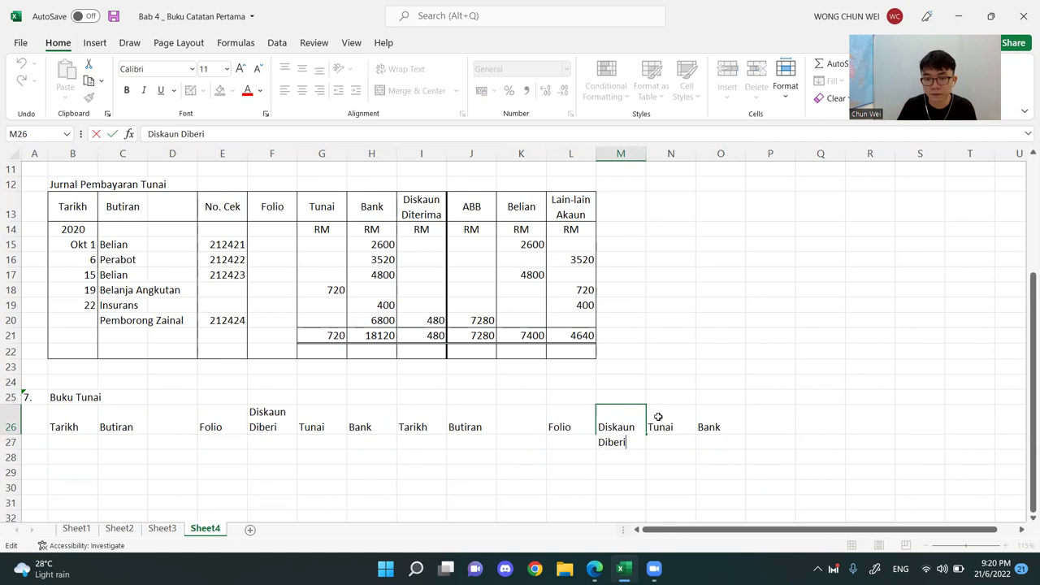
pyautogui.press('BackSpace')
pyautogui.press('BackSpace')
pyautogui.press('BackSpace')
pyautogui.write('terim')
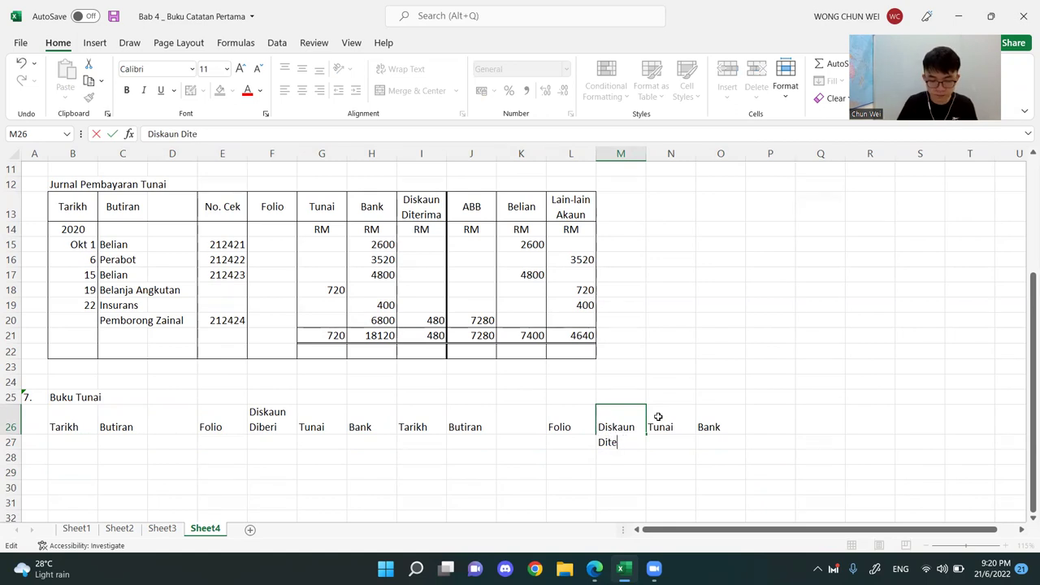
pyautogui.press('Return')
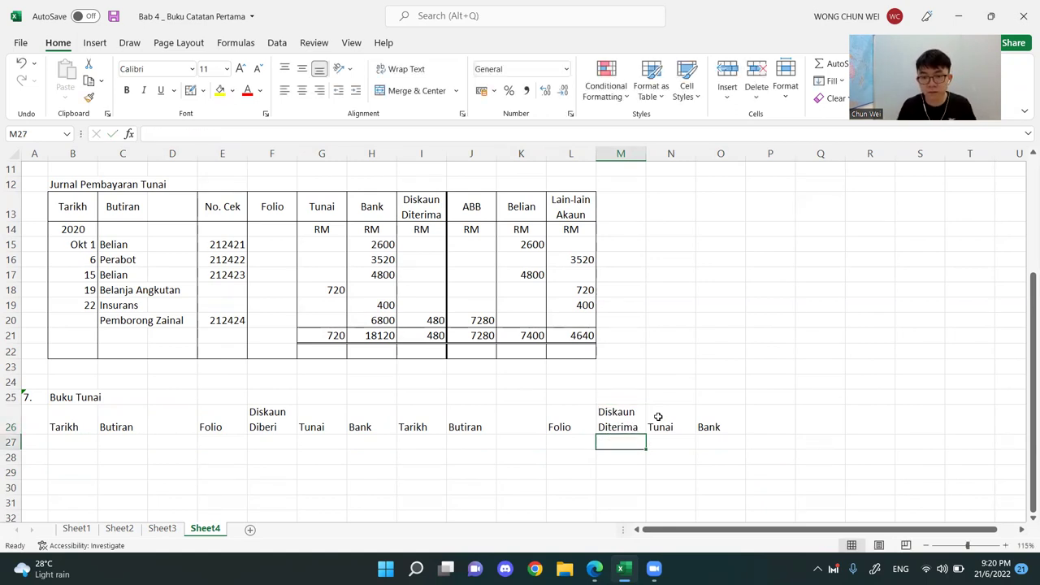
# - Draw a border around the heading row B26:O26 and vertical column lines down to row 29 for columns B to H
pyautogui.click(849, 417)
pyautogui.click(192, 90)
pyautogui.moveTo(95, 407); pyautogui.dragTo(720, 420)
pyautogui.moveTo(51, 433); pyautogui.dragTo(52, 476)
pyautogui.moveTo(103, 413); pyautogui.dragTo(101, 466)
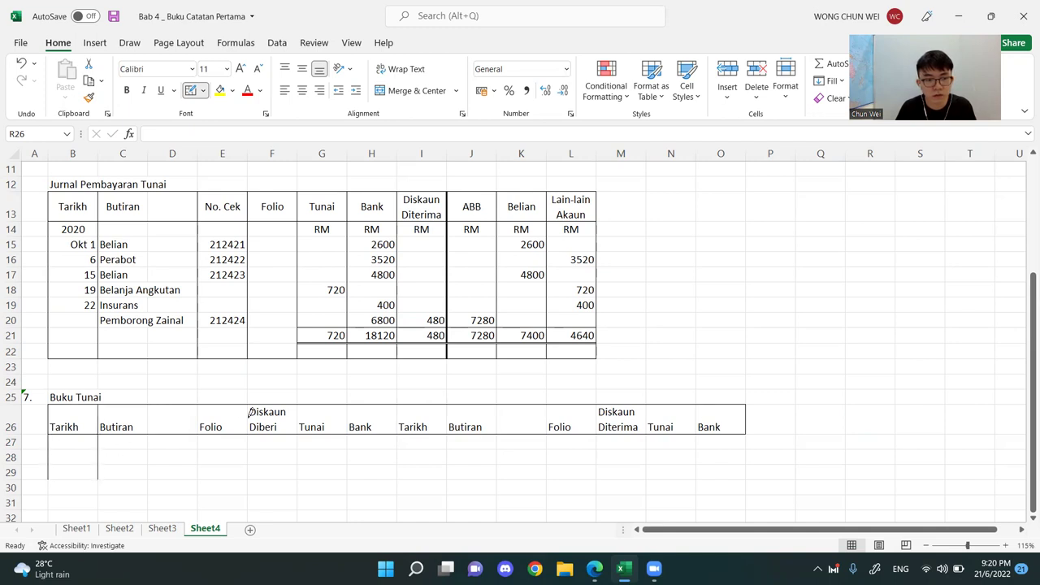
pyautogui.moveTo(197, 407); pyautogui.dragTo(197, 463)
pyautogui.moveTo(249, 414); pyautogui.dragTo(250, 459)
pyautogui.moveTo(299, 422); pyautogui.dragTo(300, 470)
pyautogui.moveTo(346, 422); pyautogui.dragTo(344, 458)
pyautogui.moveTo(408, 411); pyautogui.dragTo(397, 461)
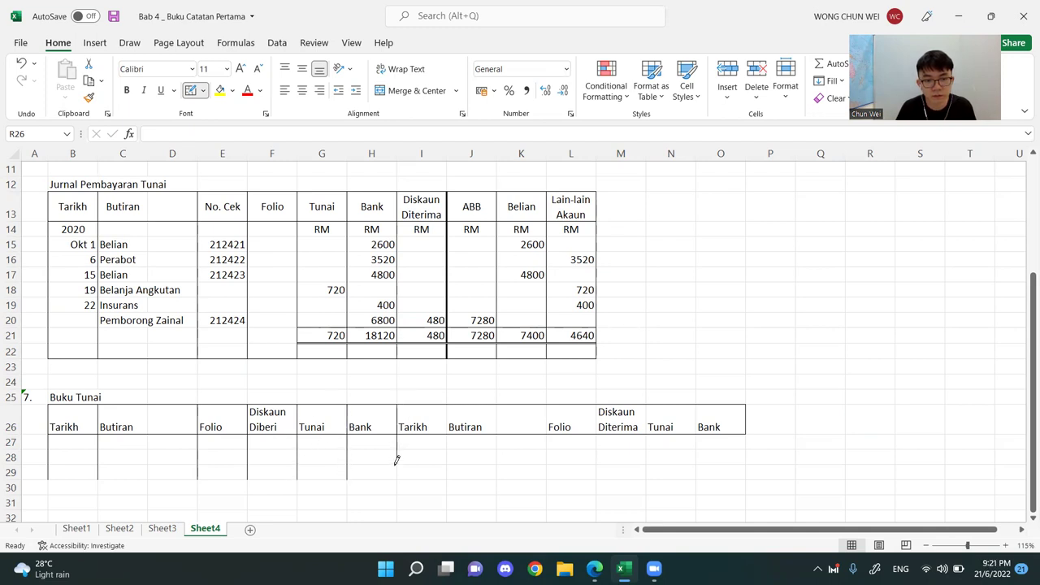
# - Draw the vertical column lines down to row 29 for the second side, leaving Butiran undivided across columns J and K
pyautogui.moveTo(446, 418); pyautogui.dragTo(446, 467)
pyautogui.moveTo(505, 404); pyautogui.dragTo(498, 455)
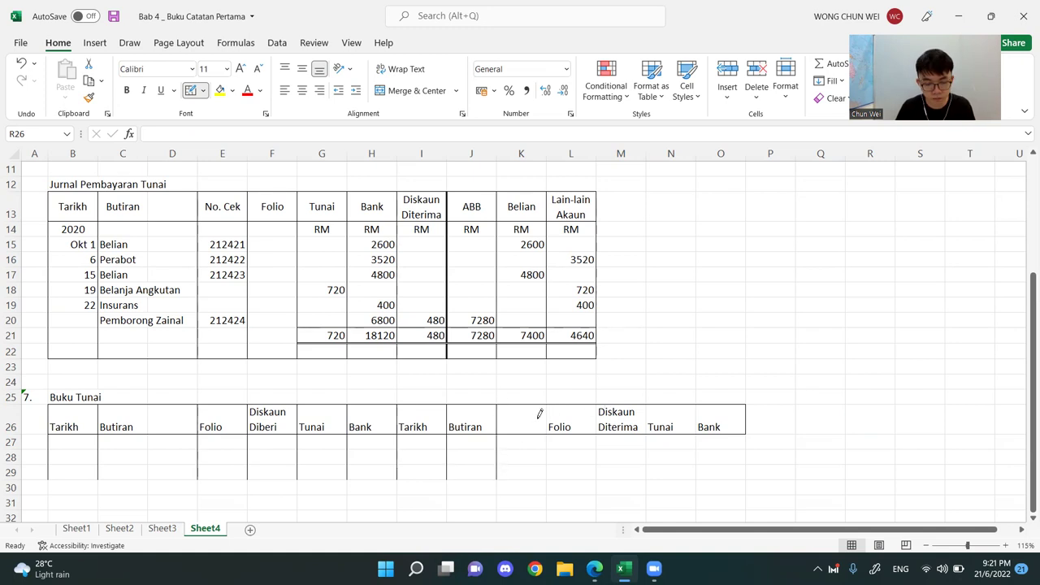
pyautogui.hotkey('ctrl', 'z')
pyautogui.moveTo(539, 406); pyautogui.dragTo(549, 478)
pyautogui.moveTo(598, 408); pyautogui.dragTo(600, 478)
pyautogui.moveTo(648, 414); pyautogui.dragTo(653, 464)
pyautogui.moveTo(696, 415); pyautogui.dragTo(698, 467)
pyautogui.moveTo(744, 429); pyautogui.dragTo(749, 466)
pyautogui.press('Escape')
# - Centre the headings in row 26 both horizontally and vertically
pyautogui.click(10, 420)
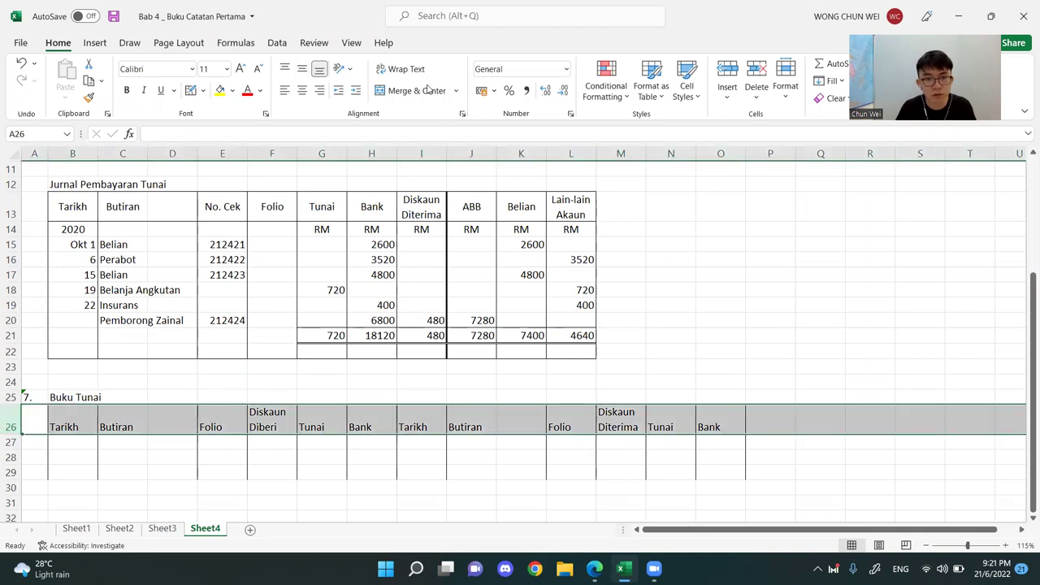
pyautogui.click(302, 91)
pyautogui.click(302, 68)
pyautogui.click(569, 470)
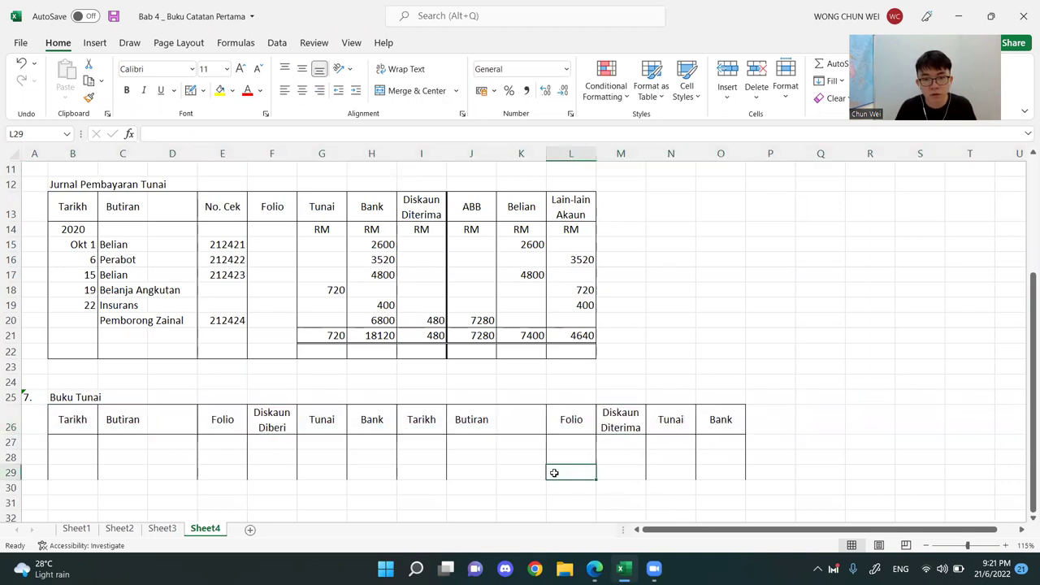
# - Draw a thick vertical line between columns H and I from row 26 to row 31 to divide the two sides
pyautogui.click(204, 91)
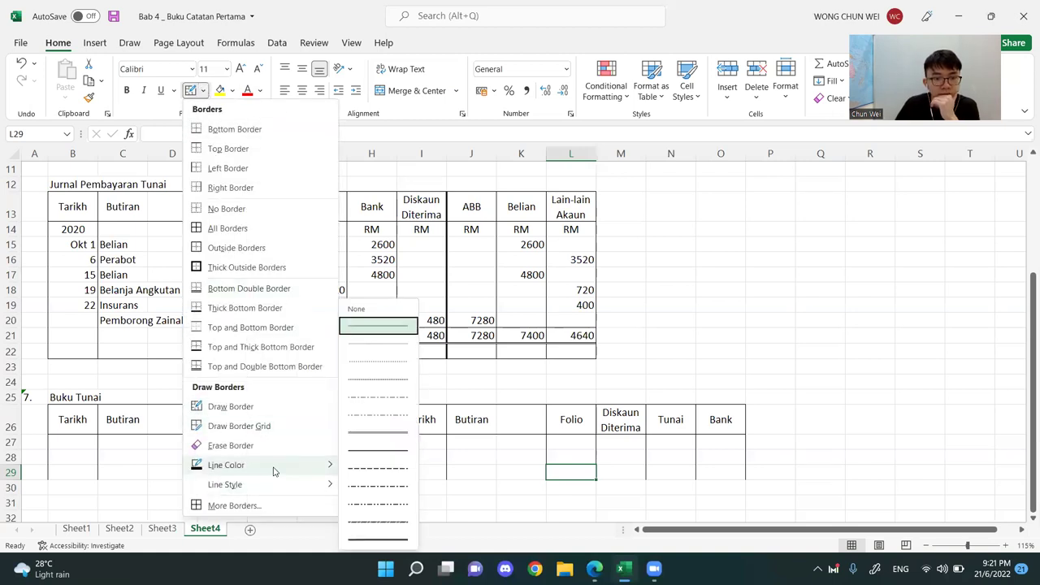
pyautogui.moveTo(297, 488)
pyautogui.click(378, 538)
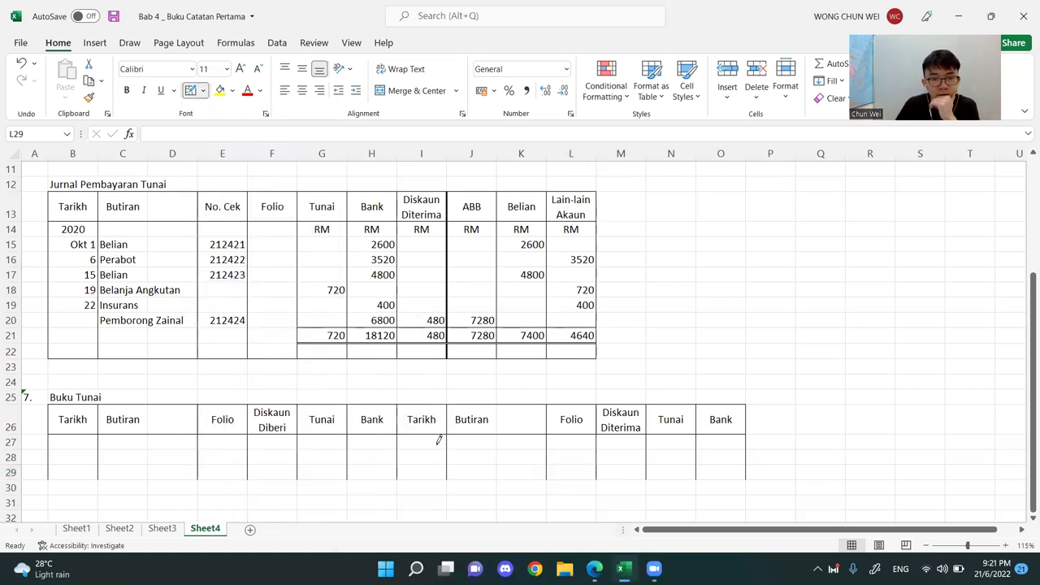
pyautogui.moveTo(401, 404); pyautogui.dragTo(401, 499)
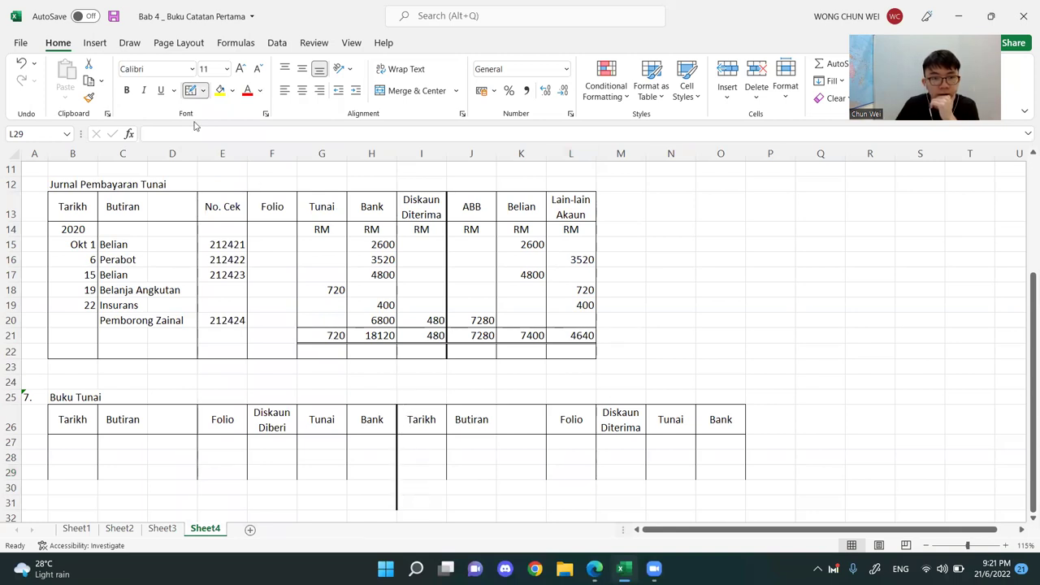
pyautogui.click(190, 91)
# - Insert four rows at row 28 to lengthen the Buku Tunai table
pyautogui.click(271, 450)
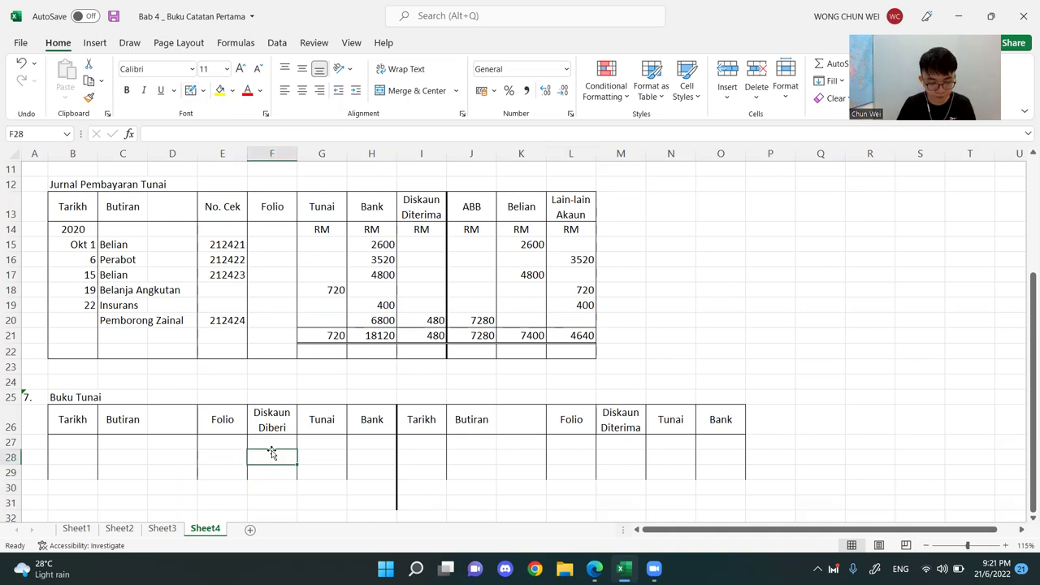
pyautogui.hotkey('shift', 'space')
pyautogui.hotkey('ctrl', 'shift', '+')
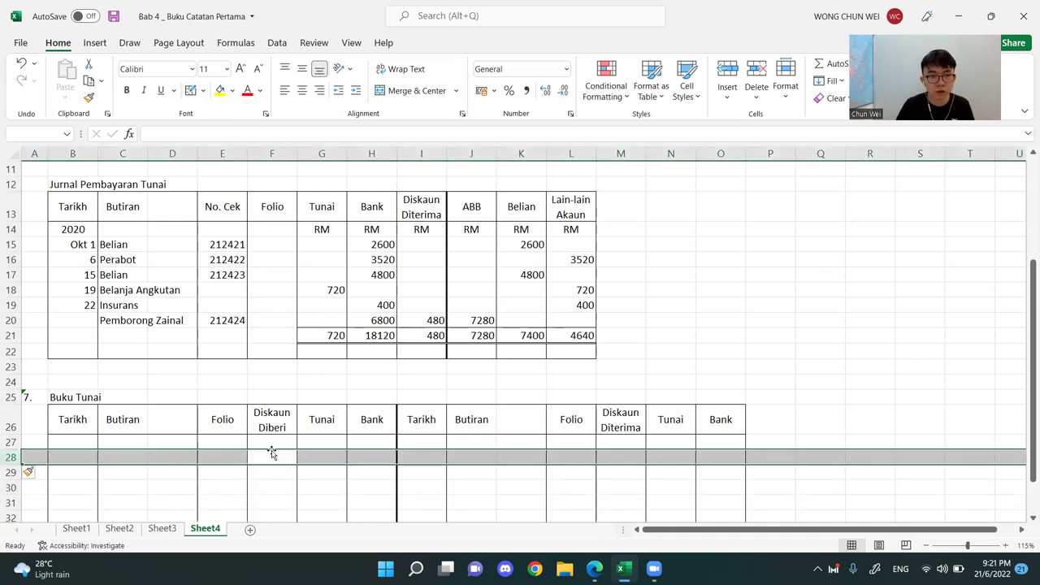
pyautogui.click(803, 336)
# - Enter the year 2020 under both Tarikh headings, in B27 and I27
pyautogui.scroll(-1, 707, 390)
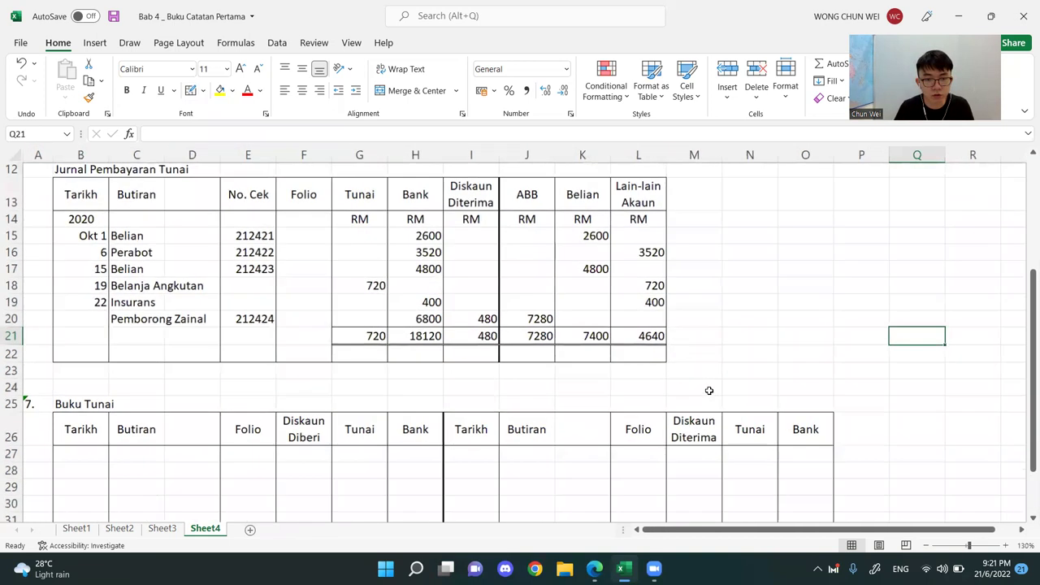
pyautogui.click(70, 432)
pyautogui.write('2020')
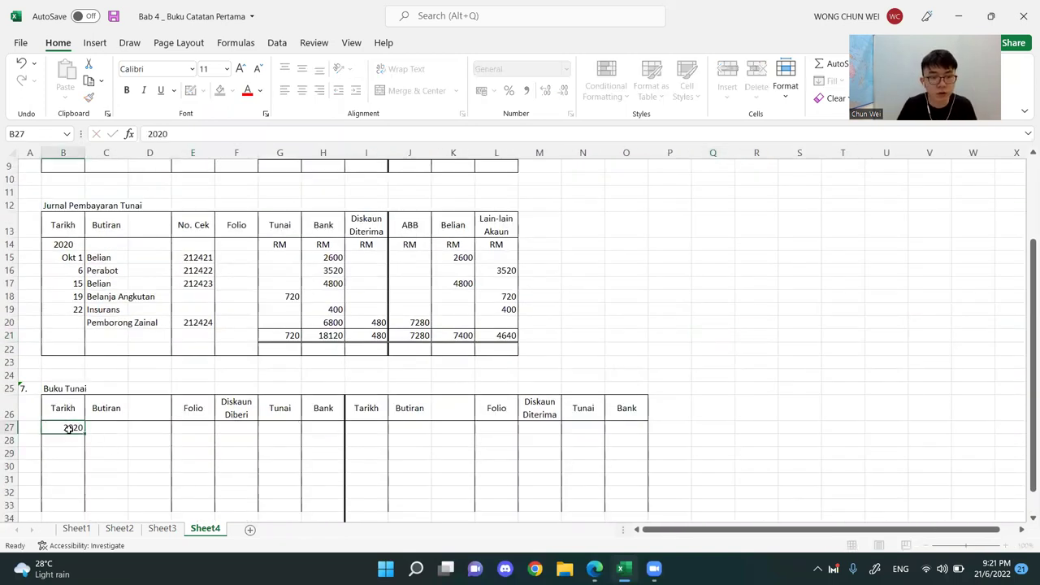
pyautogui.press('Tab')
pyautogui.press('Tab')
pyautogui.press('Tab')
pyautogui.press('Tab')
pyautogui.press('Tab')
pyautogui.press('Tab')
pyautogui.write('2020')
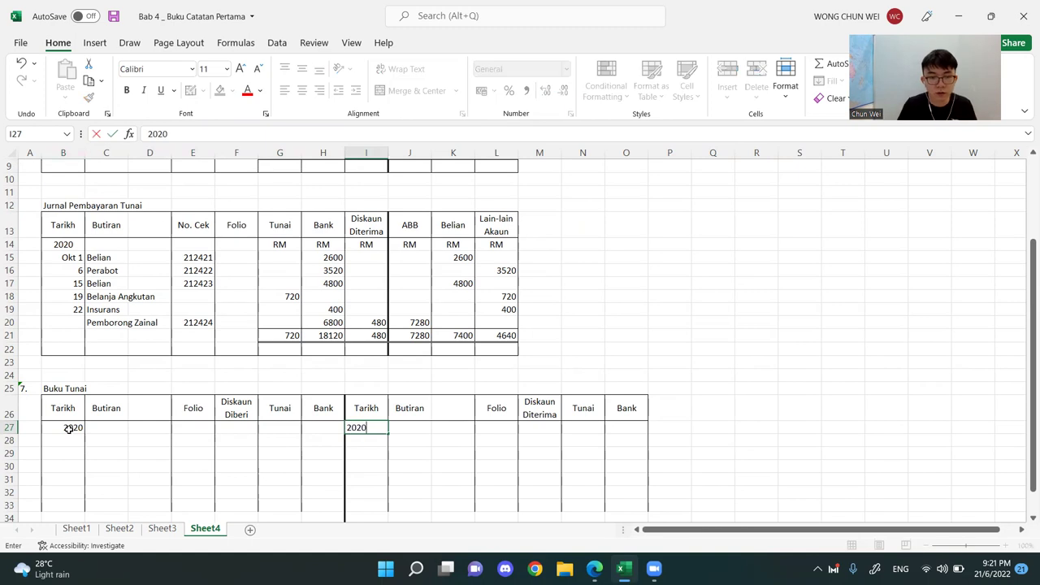
pyautogui.press('Tab')
pyautogui.moveTo(51, 371); pyautogui.dragTo(337, 516)
pyautogui.moveTo(365, 375); pyautogui.dragTo(756, 512)
pyautogui.click(493, 441)
pyautogui.moveTo(70, 379); pyautogui.dragTo(284, 490)
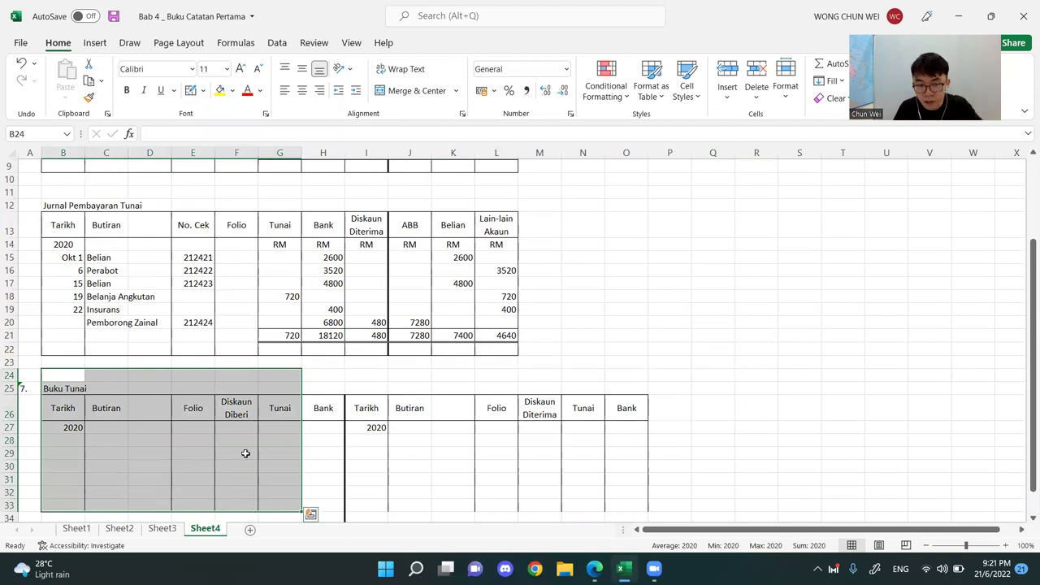
pyautogui.click(502, 443)
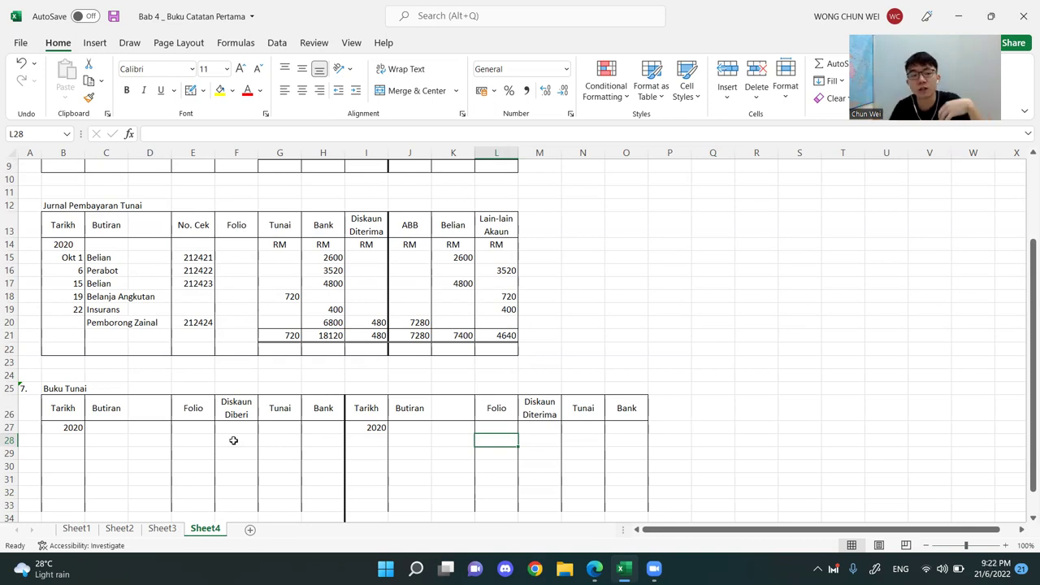
# - Move the title "Buku Tunai" from B25 to H25, above the middle of the table
pyautogui.click(64, 390)
pyautogui.moveTo(64, 390); pyautogui.dragTo(121, 486)
pyautogui.click(64, 393)
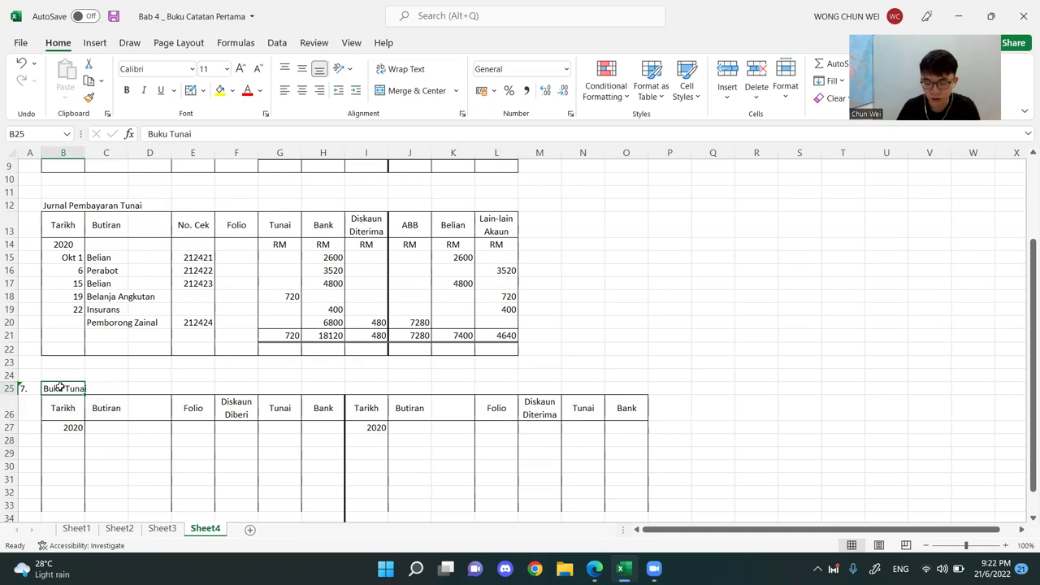
pyautogui.press('Delete')
pyautogui.click(326, 387)
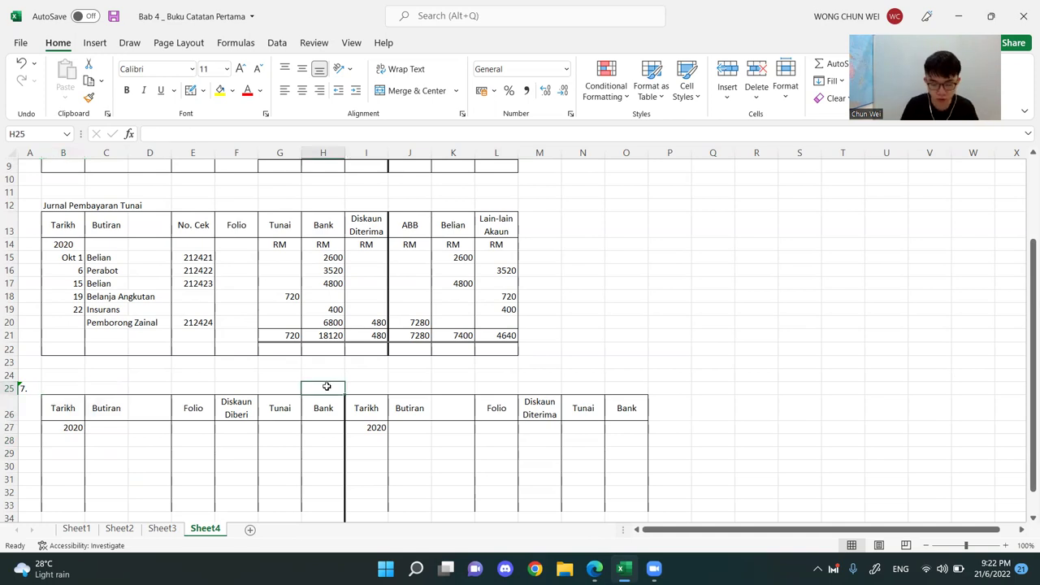
pyautogui.write('Buku Tu')
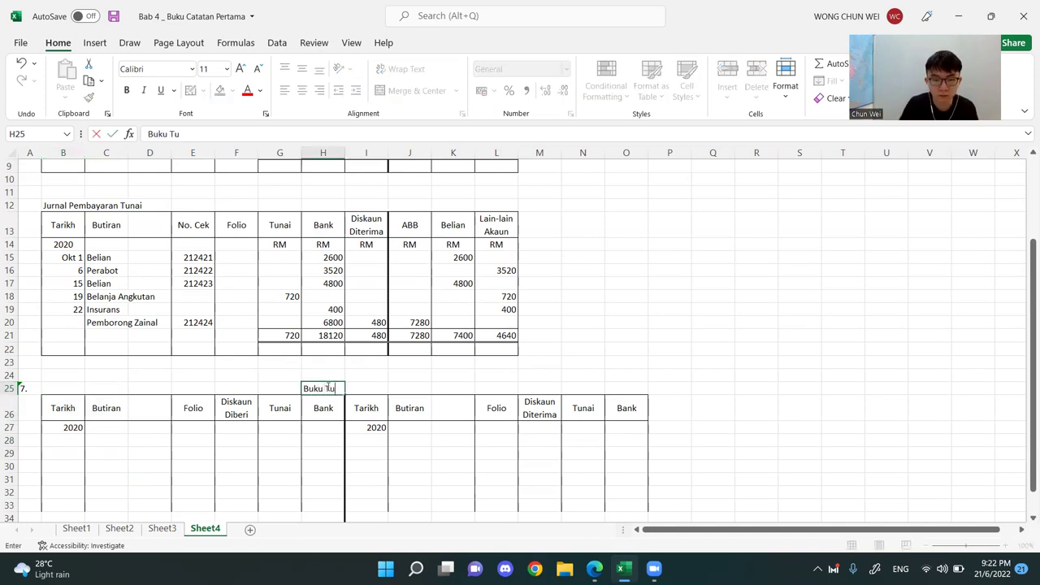
pyautogui.write('nai')
pyautogui.press('Return')
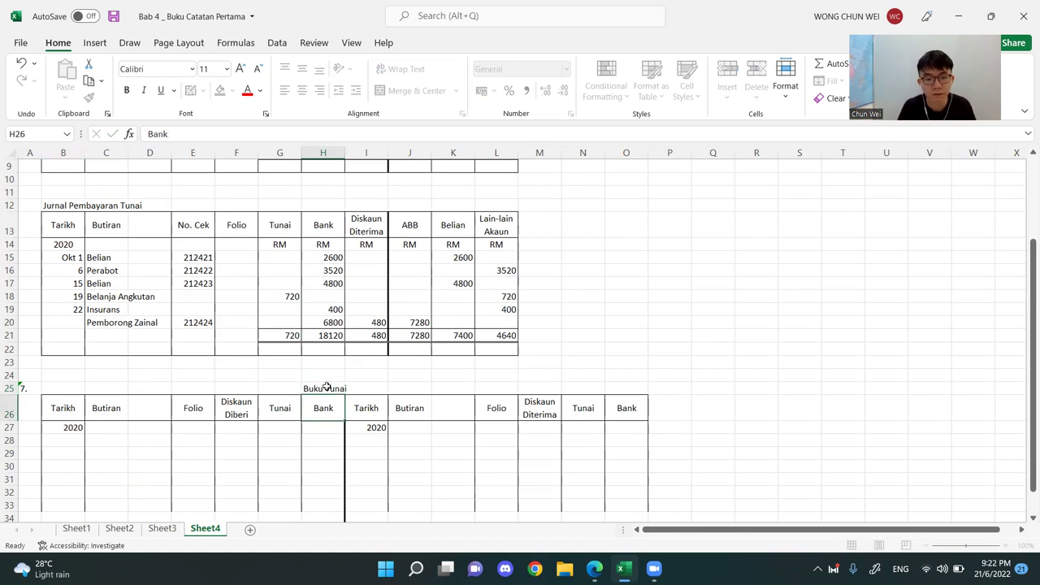
pyautogui.click(753, 357)
pyautogui.scroll(-1, 765, 342)
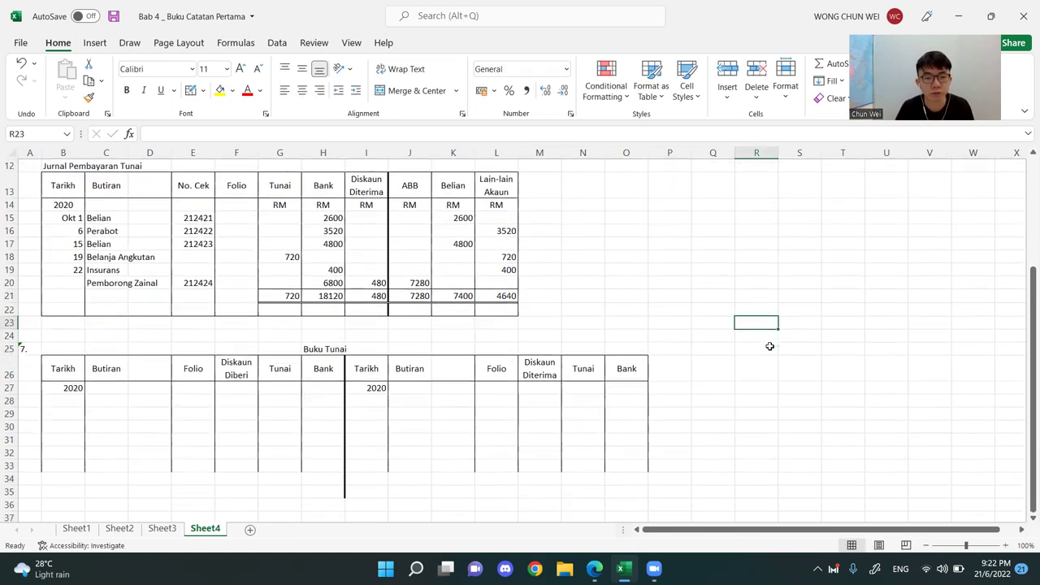
pyautogui.moveTo(62, 346); pyautogui.dragTo(297, 482)
pyautogui.click(366, 336)
pyautogui.moveTo(422, 375); pyautogui.dragTo(701, 508)
pyautogui.click(820, 399)
# - Enter the currency label RM under Diskaun Diberi, Tunai and Bank in F27:H27
pyautogui.click(244, 387)
pyautogui.write('RM')
pyautogui.press('Tab')
pyautogui.write('RM')
pyautogui.press('Tab')
pyautogui.write('RM')
pyautogui.press('Tab')
# - Enter the currency label RM under Diskaun Diterima, Tunai and Bank in M27:O27
pyautogui.press('Tab')
pyautogui.press('Tab')
pyautogui.press('Tab')
pyautogui.press('Tab')
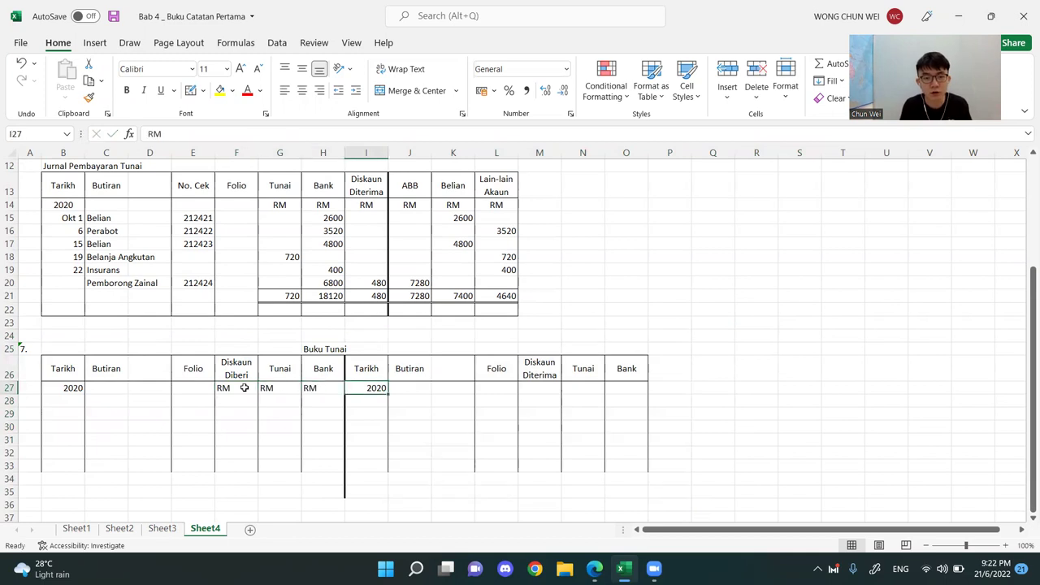
pyautogui.write('RM')
pyautogui.press('Tab')
pyautogui.write('RM')
pyautogui.press('Tab')
pyautogui.write('RM')
pyautogui.press('Tab')
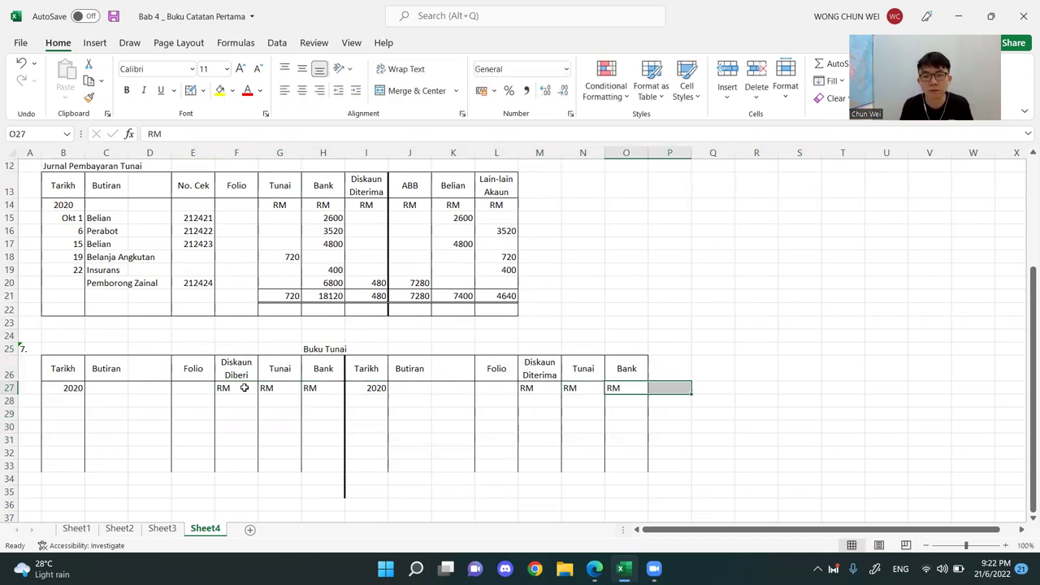
# - Place the workbook window side by side with the exercise PDF and bring the Buku Tunai table into view
pyautogui.click(832, 305)
pyautogui.scroll(4, 767, 317)
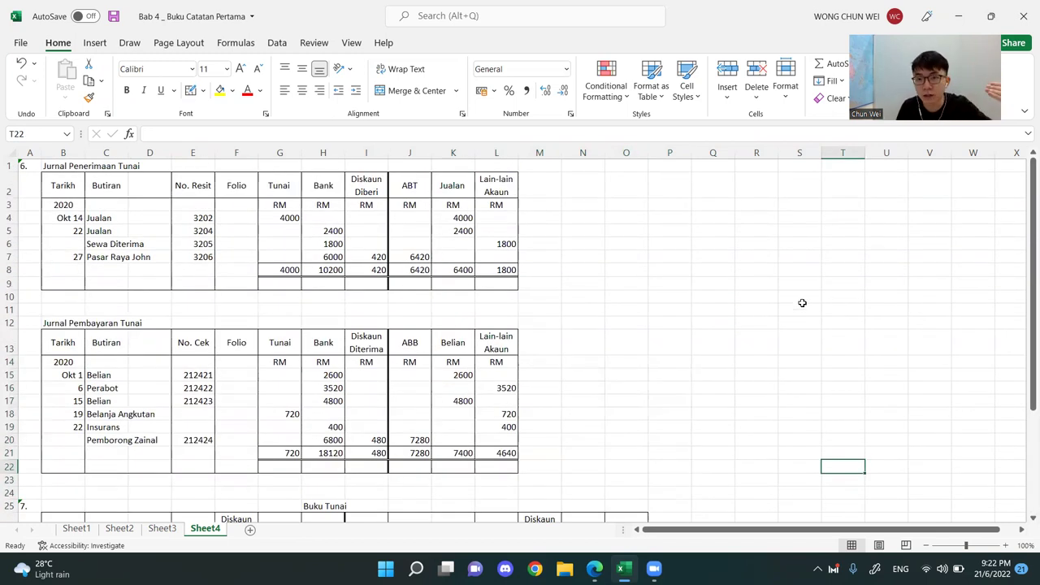
pyautogui.click(727, 384)
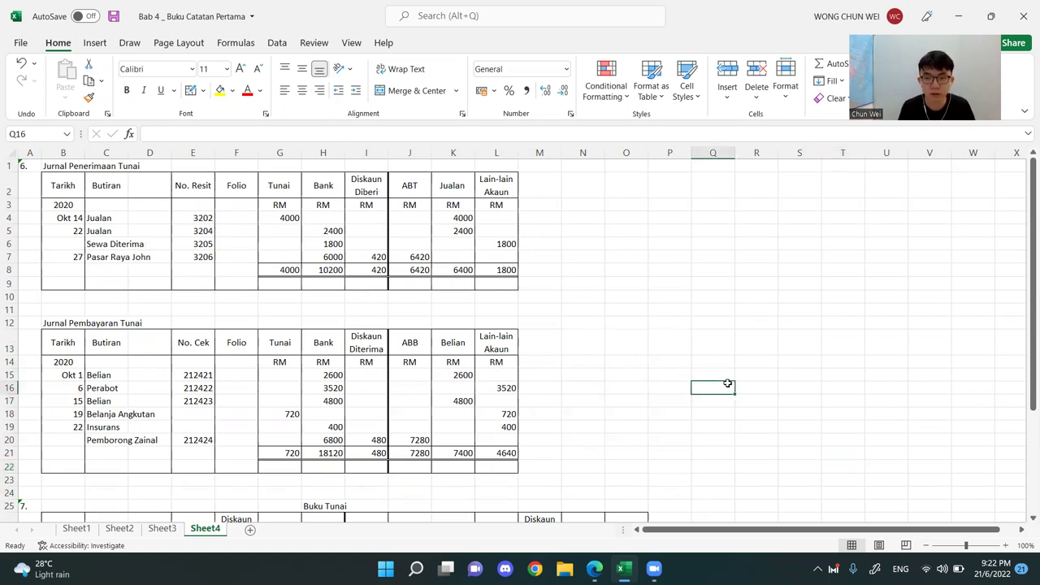
pyautogui.press('super+Right')
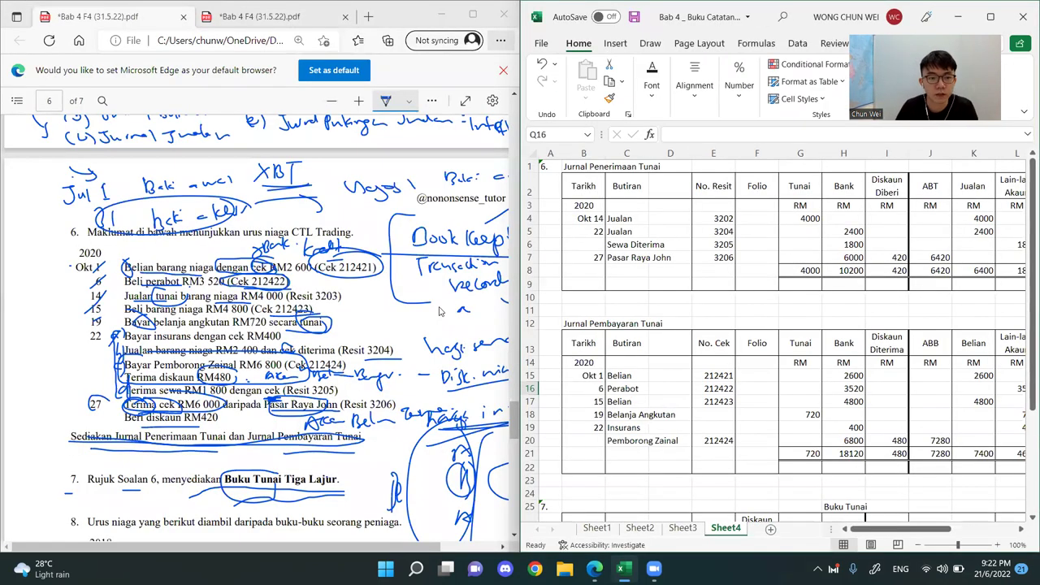
pyautogui.click(853, 390)
pyautogui.scroll(-2, 754, 413)
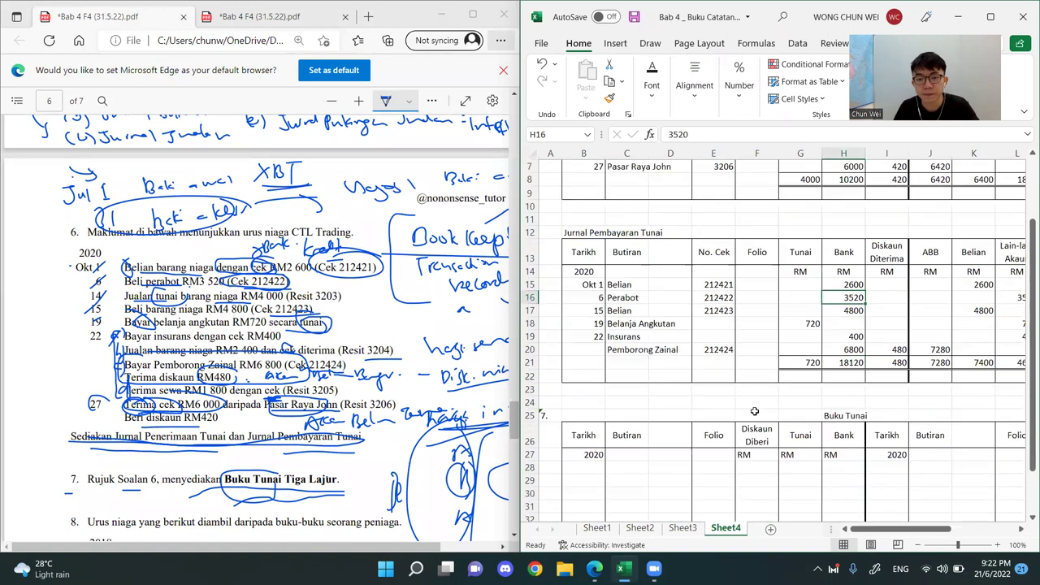
# - Enter the date Okt 1 in I28, the first entry row on the credit side of the Buku Tunai
pyautogui.scroll(-3, 754, 412)
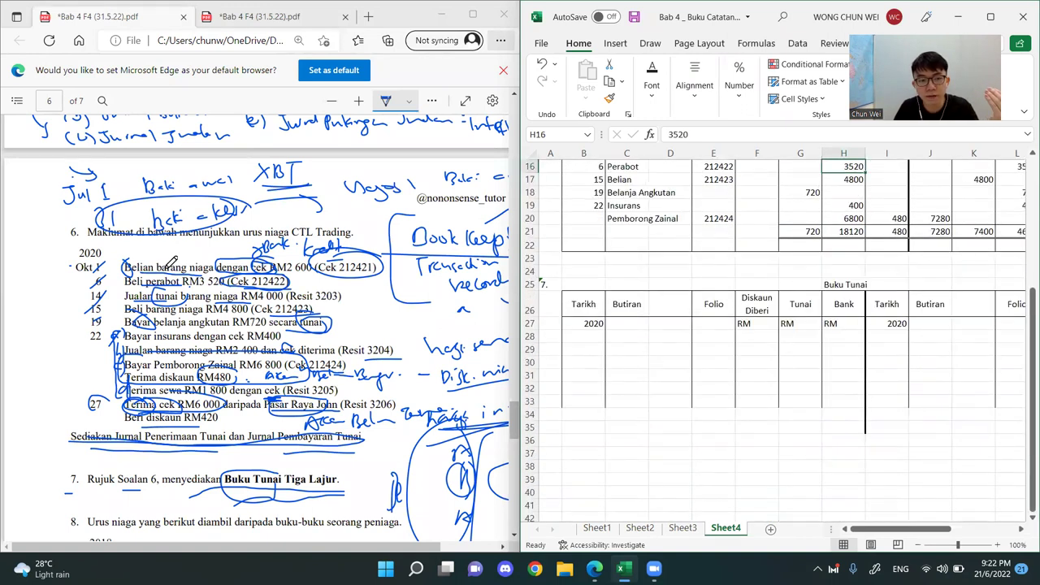
pyautogui.click(887, 363)
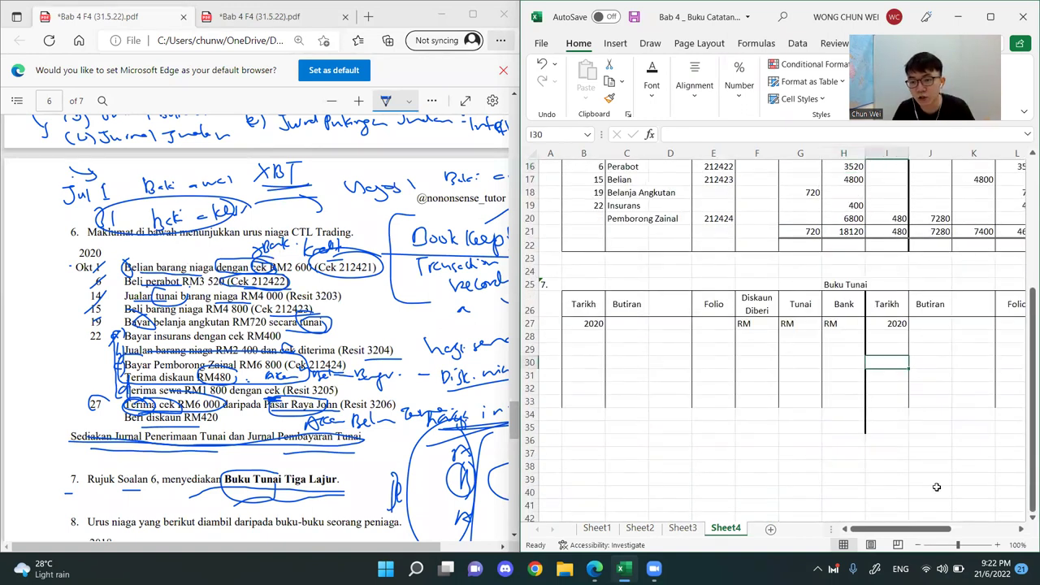
pyautogui.moveTo(922, 529); pyautogui.dragTo(979, 529)
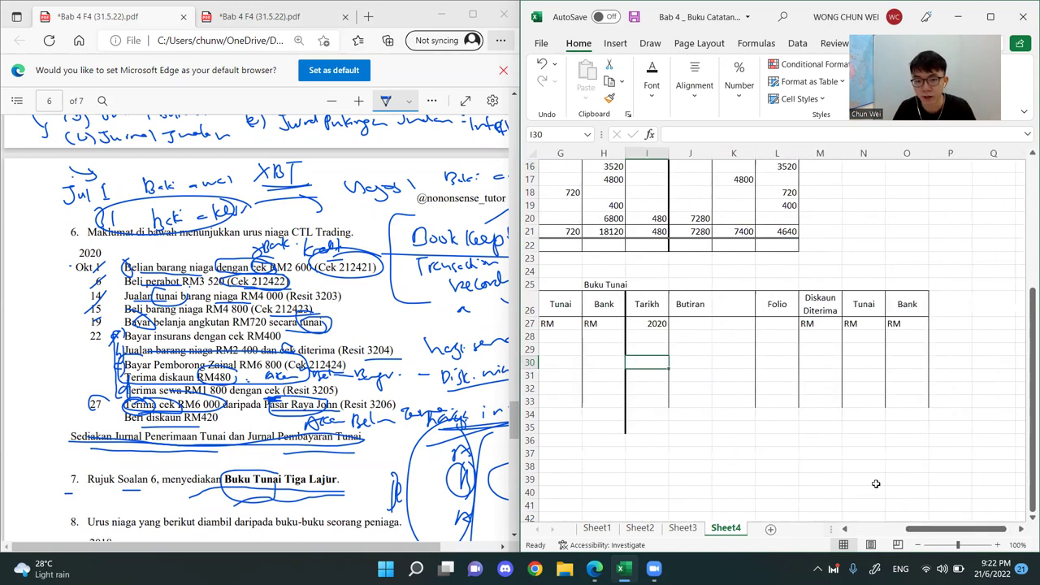
pyautogui.moveTo(673, 259); pyautogui.dragTo(927, 443)
pyautogui.click(724, 377)
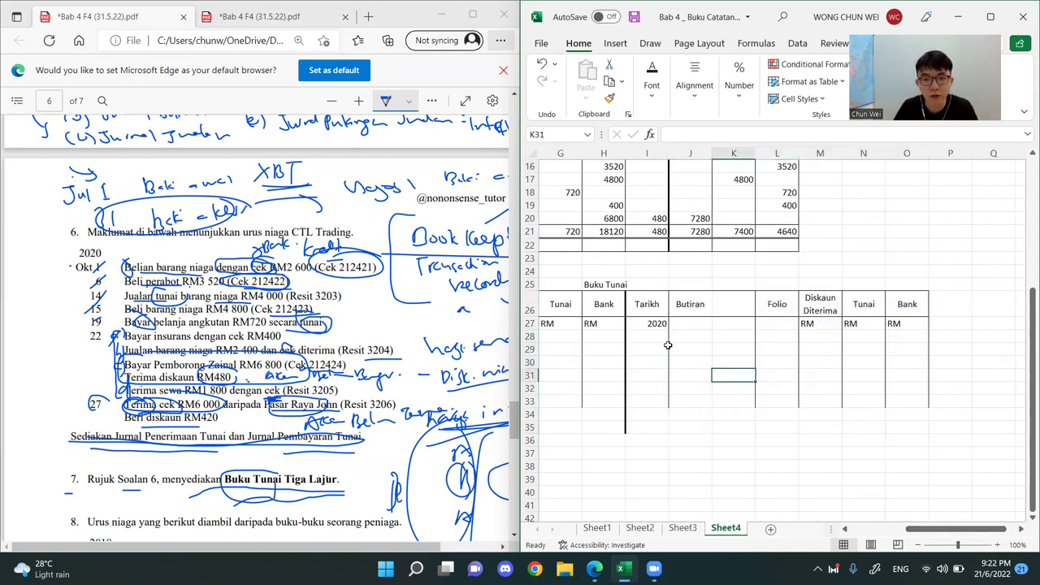
pyautogui.click(649, 339)
pyautogui.write("'")
pyautogui.write('Kot 1')
pyautogui.press('Tab')
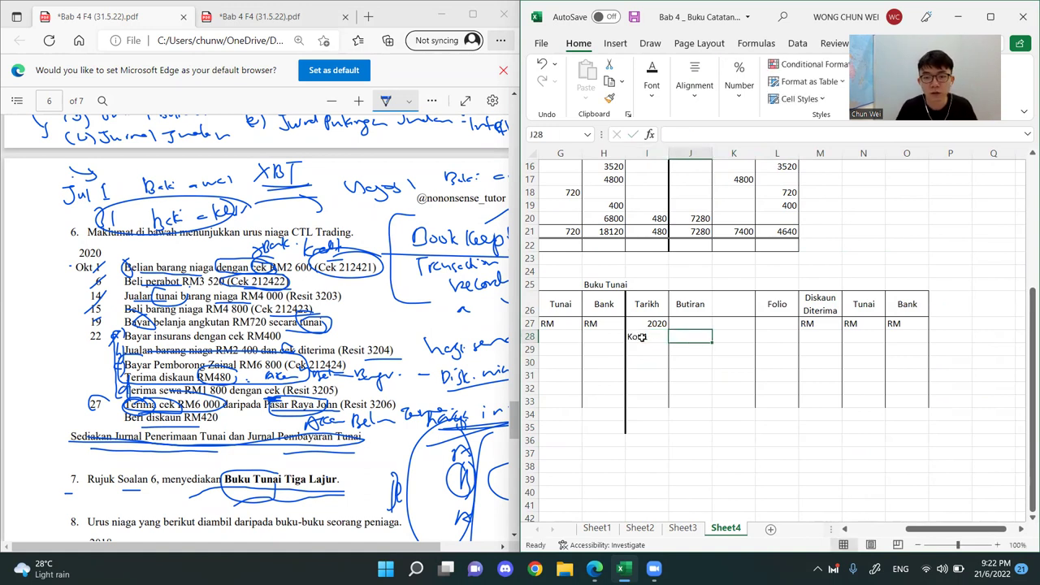
pyautogui.click(641, 337)
pyautogui.write('Okt')
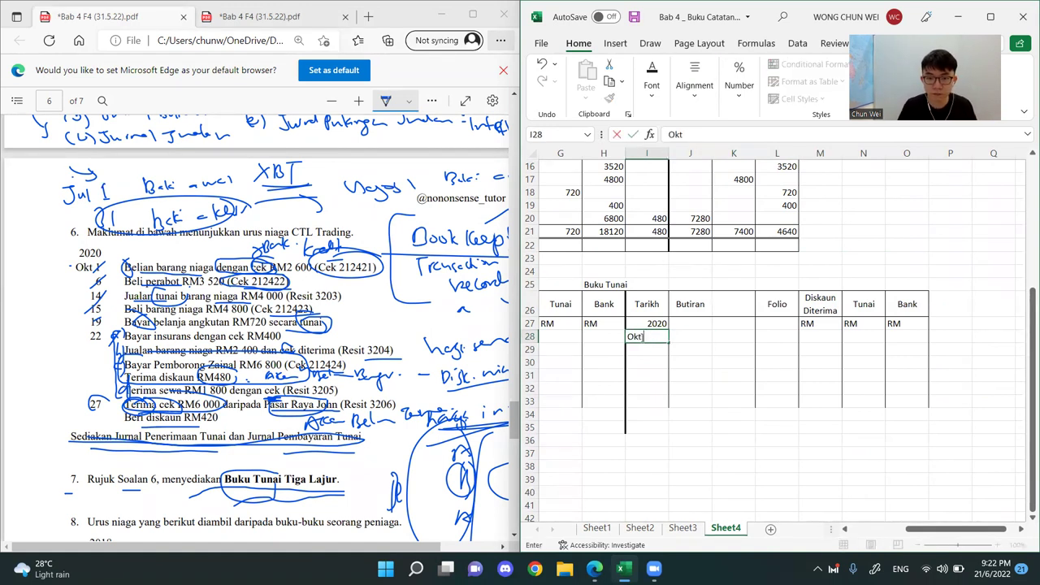
pyautogui.write(' 1')
pyautogui.press('Tab')
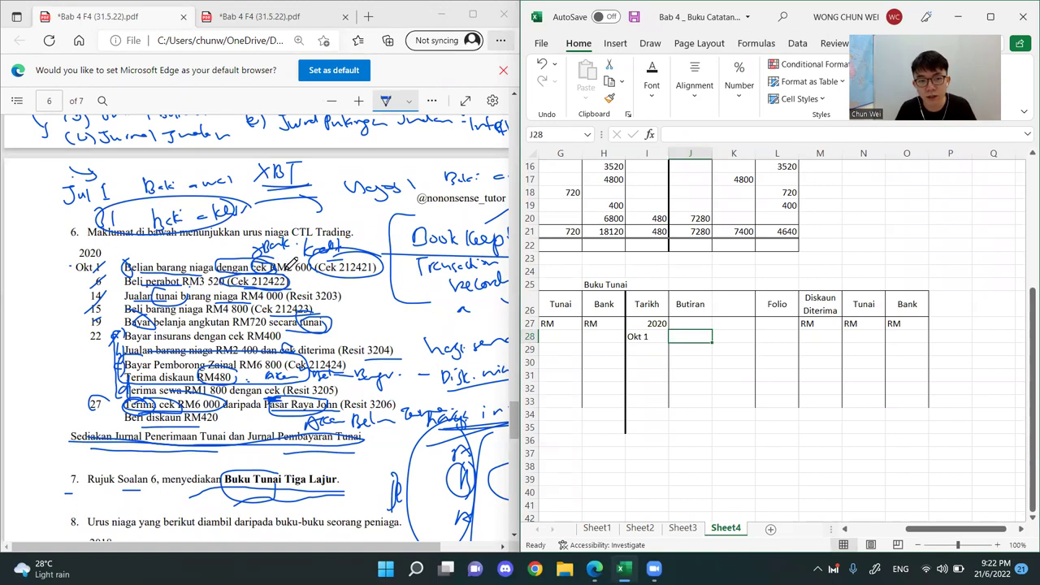
# - Enter Belian as the Butiran in J28 and 2600 under Bank in O28
pyautogui.write('Belian')
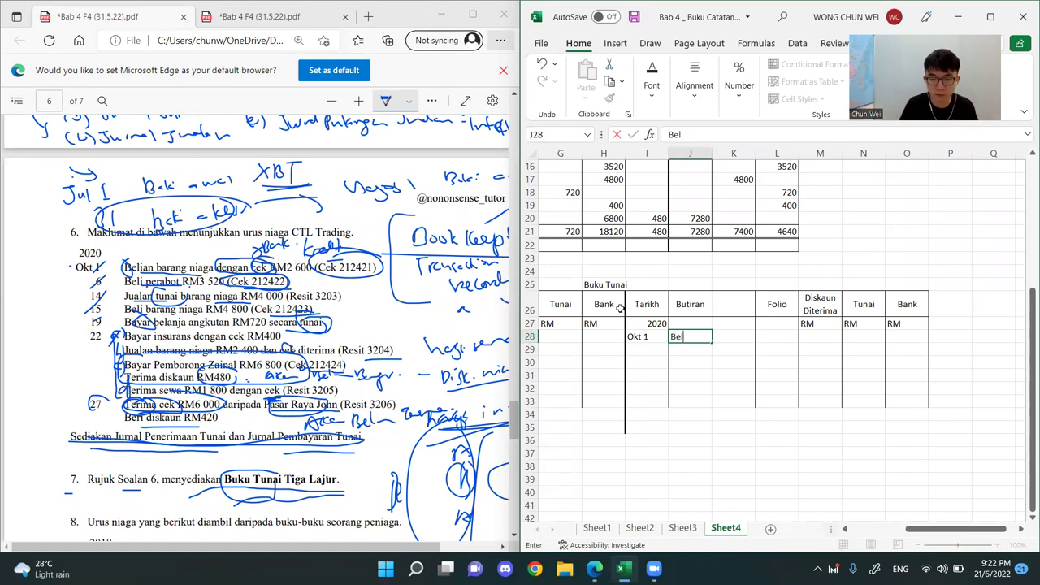
pyautogui.press('Tab')
pyautogui.press('Tab')
pyautogui.press('Tab')
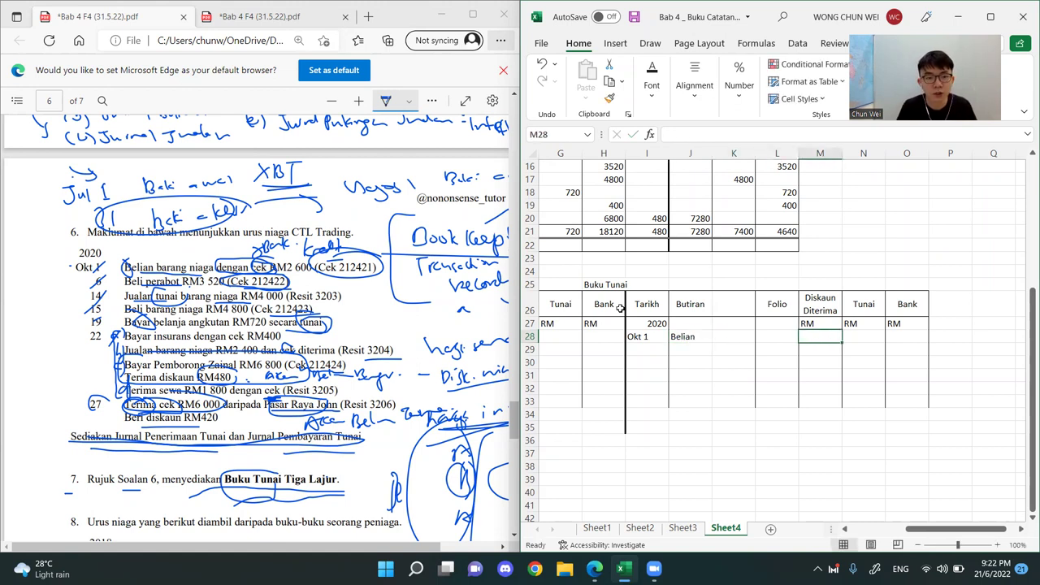
pyautogui.press('Tab')
pyautogui.press('Tab')
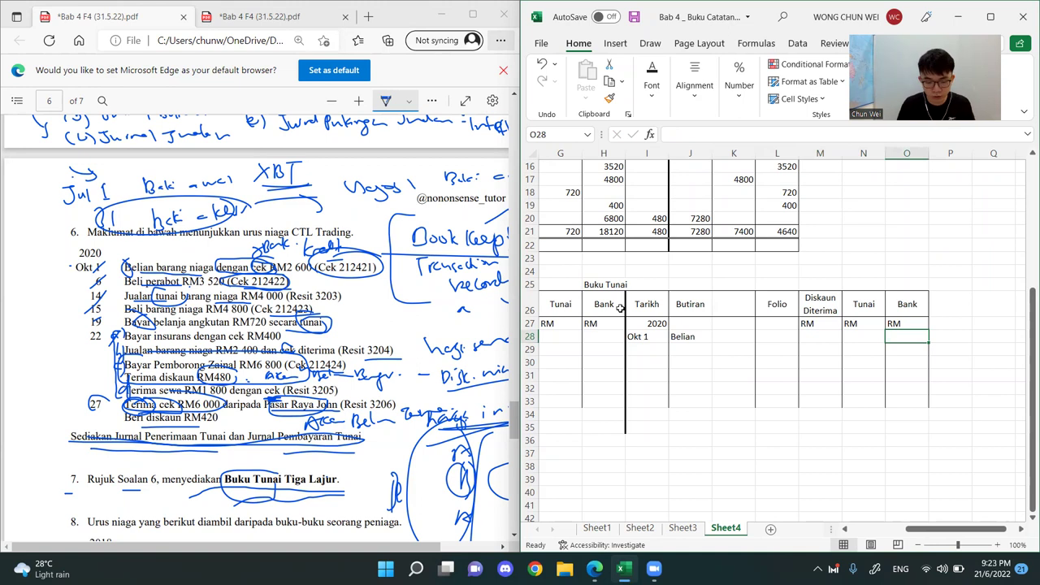
pyautogui.write('2600')
pyautogui.press('Return')
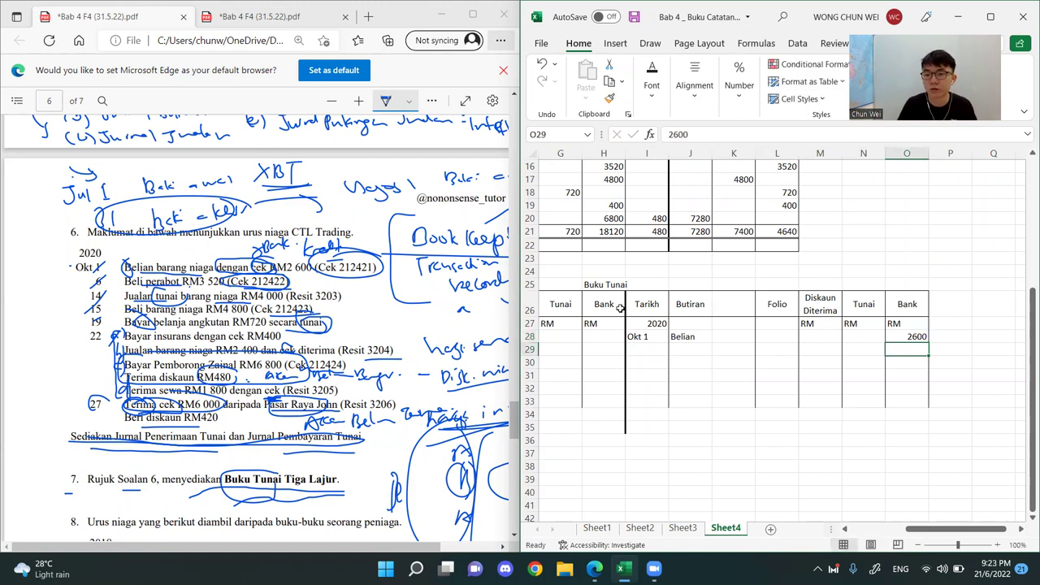
# - Consult the Okt 1 row of the Jurnal Pembayaran Tunai and enter day 6 in I29 of the Buku Tunai
pyautogui.scroll(5, 769, 333)
pyautogui.hscroll(-3, 744, 243)
pyautogui.moveTo(597, 375); pyautogui.dragTo(894, 376)
pyautogui.scroll(-2, 814, 439)
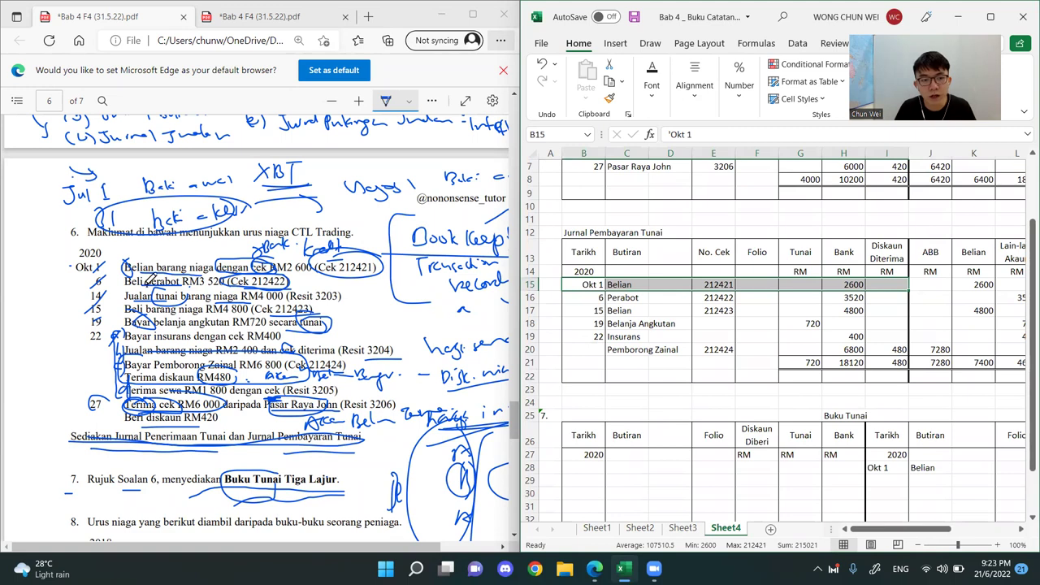
pyautogui.click(886, 480)
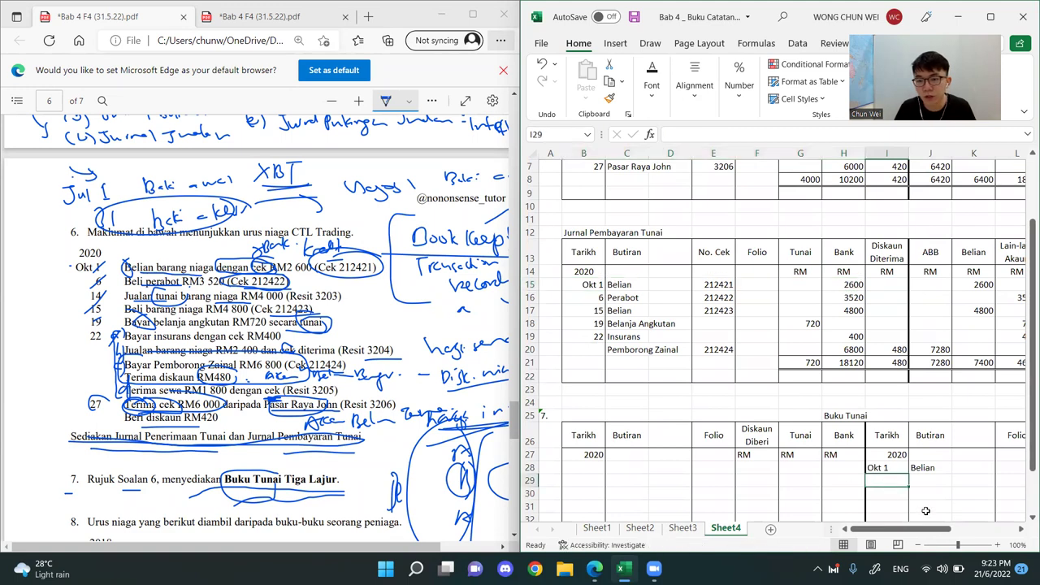
pyautogui.scroll(-1, 927, 512)
pyautogui.hotkey('alt', 'Tab')
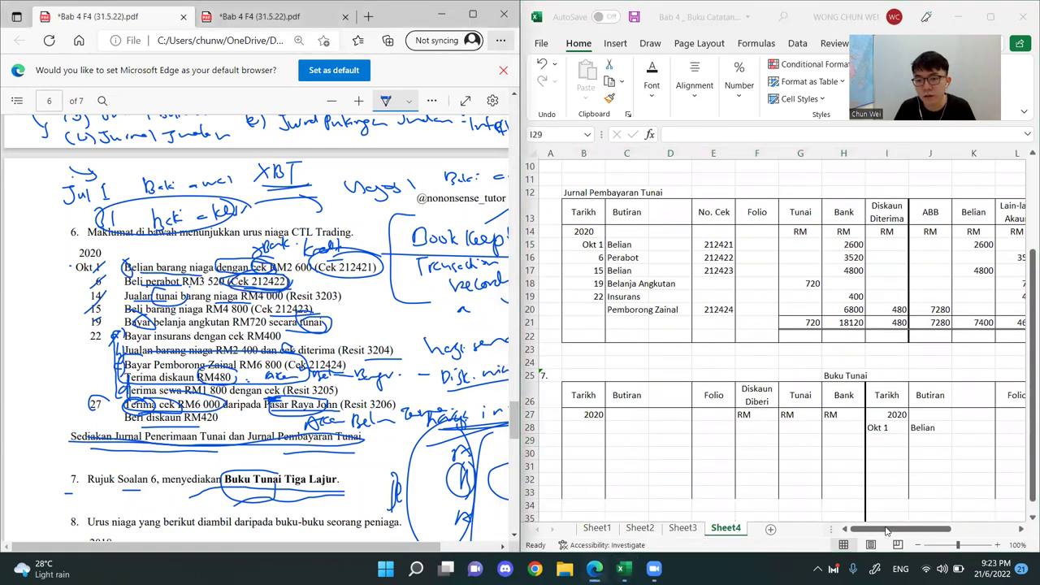
pyautogui.click(886, 530)
pyautogui.moveTo(938, 535); pyautogui.dragTo(1006, 535)
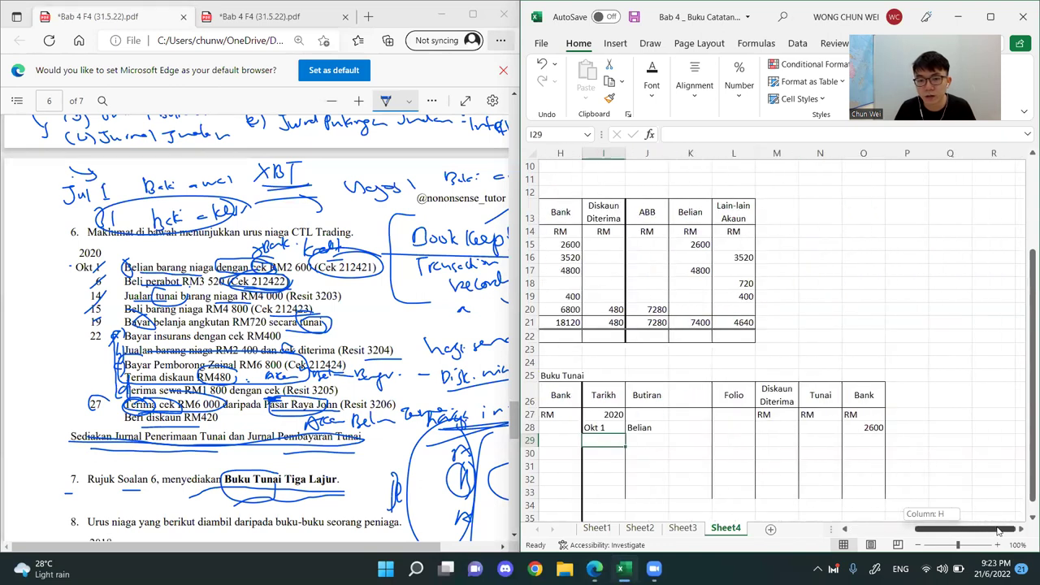
pyautogui.click(857, 439)
pyautogui.click(612, 441)
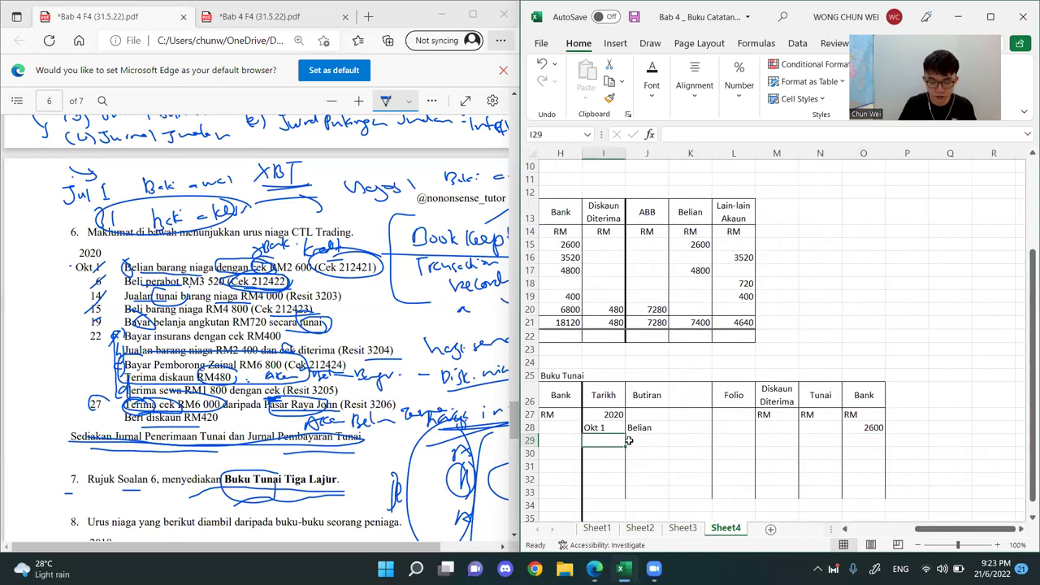
pyautogui.write('6')
pyautogui.press('Tab')
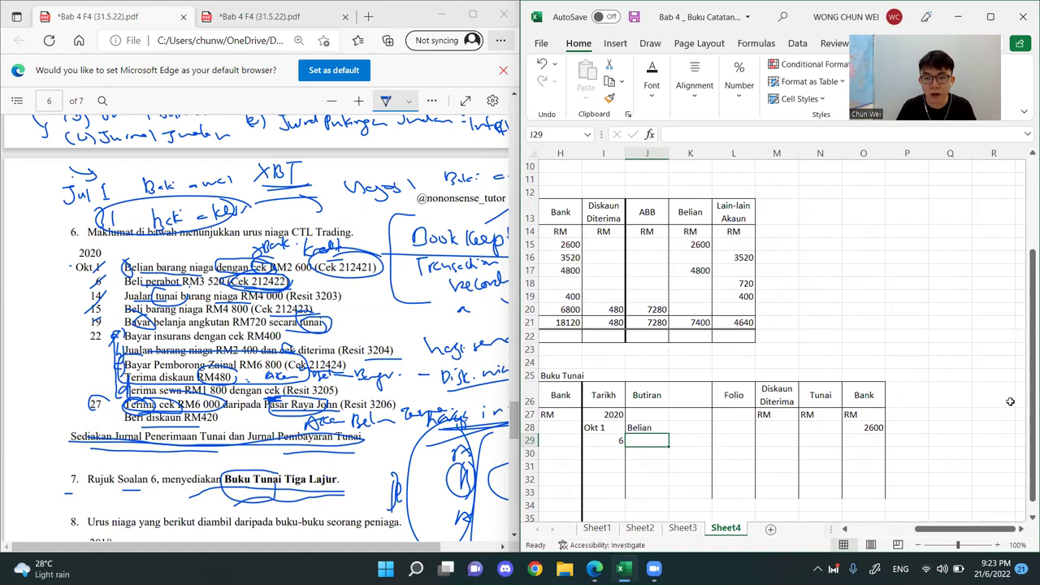
# - Enter Perabot as the Butiran in J29 and 3520 under Bank in O29
pyautogui.write('Perabot')
pyautogui.press('Tab')
pyautogui.press('Tab')
pyautogui.press('Tab')
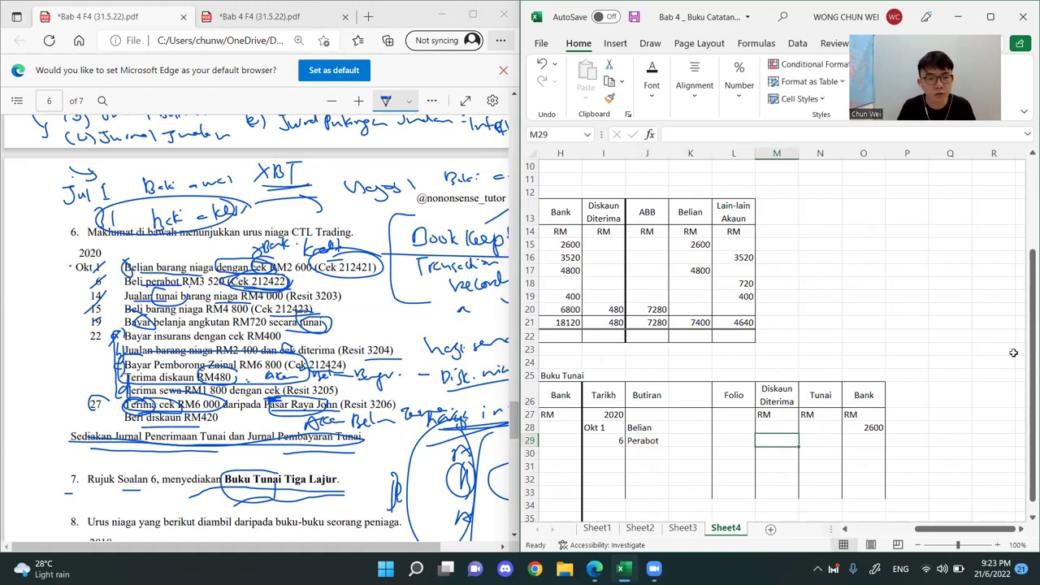
pyautogui.press('Tab')
pyautogui.press('Tab')
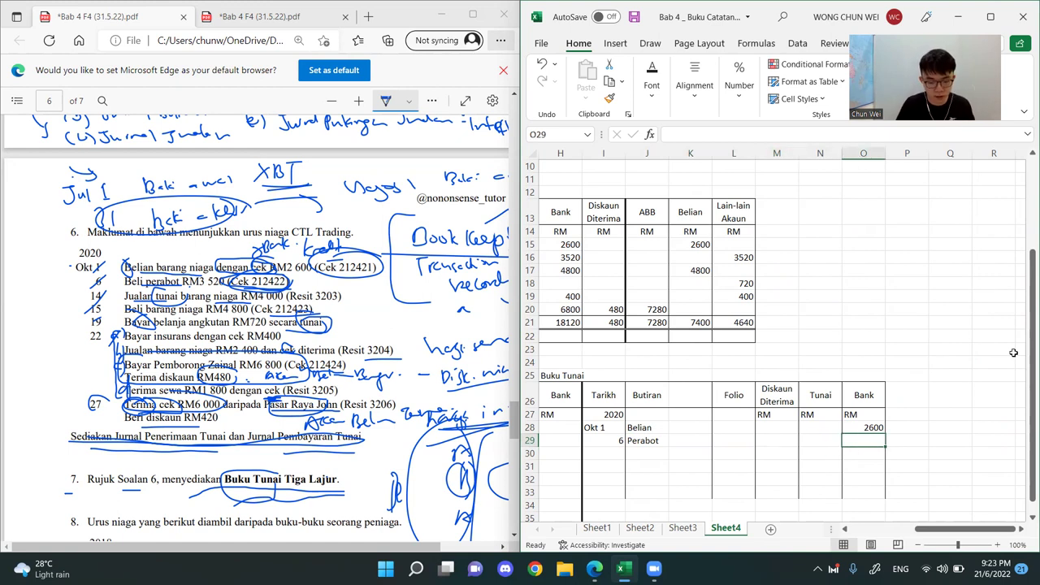
pyautogui.write('3520')
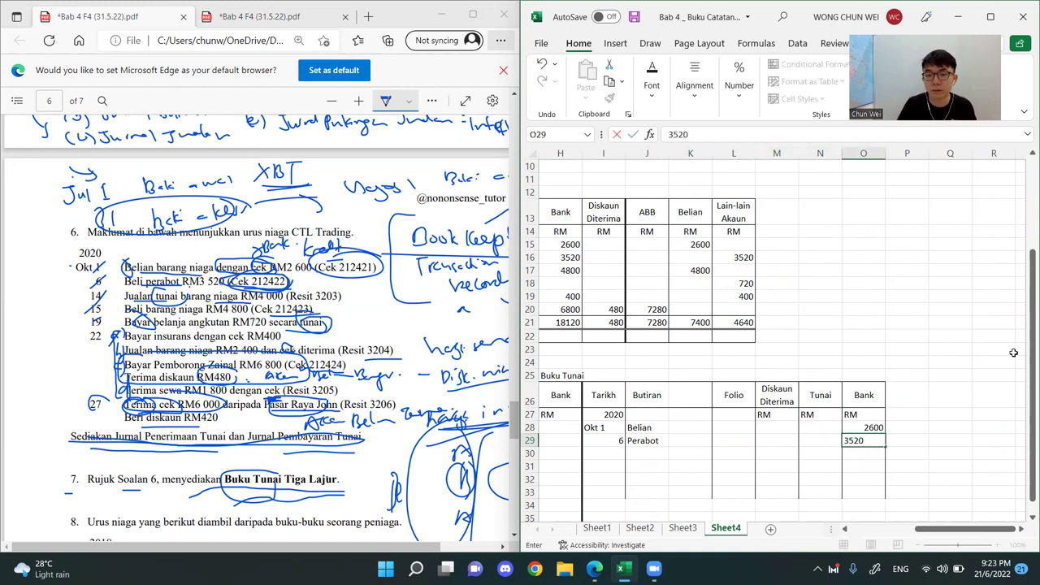
pyautogui.press('Return')
# - Copy the remaining dates and details B17:C20 from the Jurnal Pembayaran Tunai into the Buku Tunai credit side starting at I30
pyautogui.moveTo(972, 529); pyautogui.dragTo(822, 529)
pyautogui.click(665, 298)
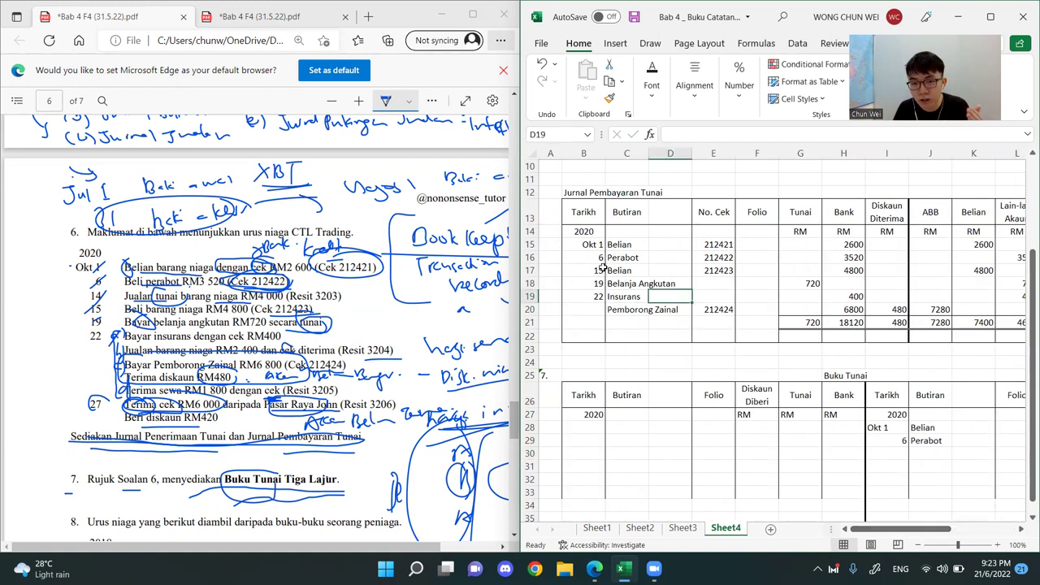
pyautogui.moveTo(599, 262); pyautogui.dragTo(641, 309)
pyautogui.press('Down')
pyautogui.press('Down')
pyautogui.press('Down')
pyautogui.press('Down')
pyautogui.hotkey('ctrl', 'c')
pyautogui.click(899, 454)
pyautogui.hotkey('ctrl', 'v')
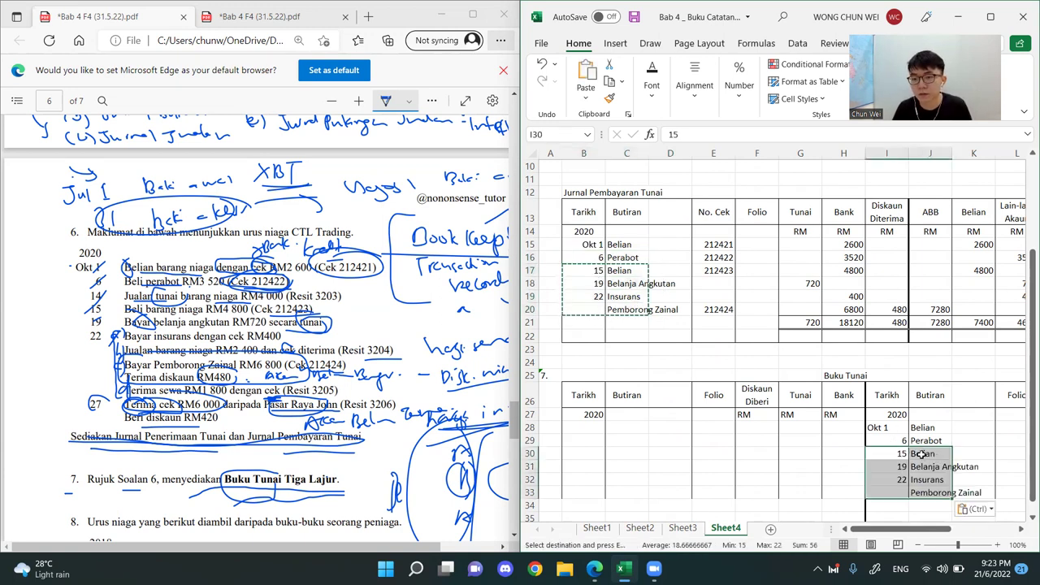
# - Copy the Tunai and Bank amounts G17:H20 of the payments journal into the credit side starting at N30
pyautogui.click(994, 437)
pyautogui.moveTo(917, 530); pyautogui.dragTo(935, 535)
pyautogui.moveTo(744, 272); pyautogui.dragTo(772, 310)
pyautogui.hotkey('ctrl', 'c')
pyautogui.moveTo(952, 533); pyautogui.dragTo(979, 533)
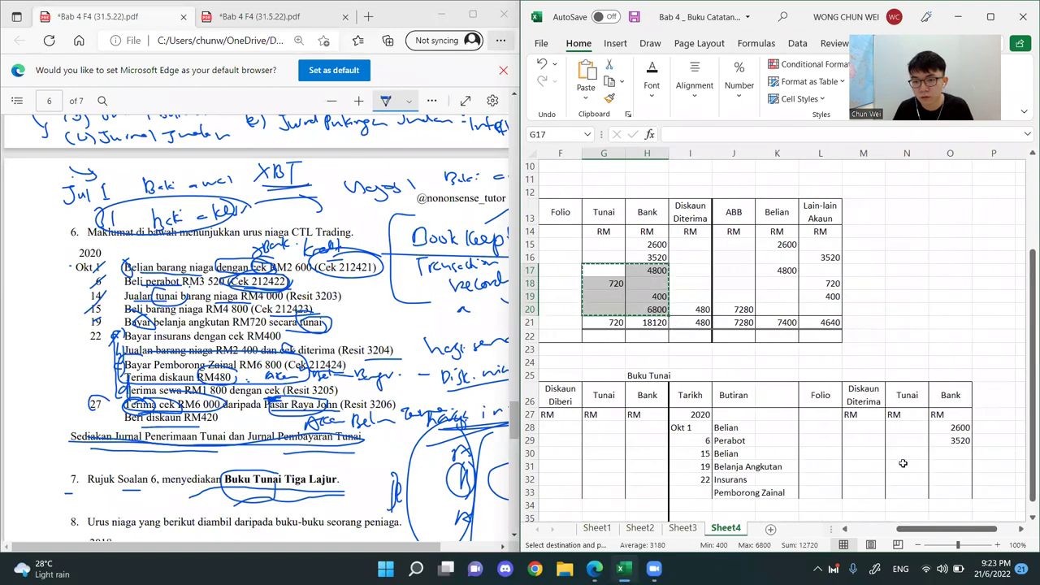
pyautogui.click(908, 458)
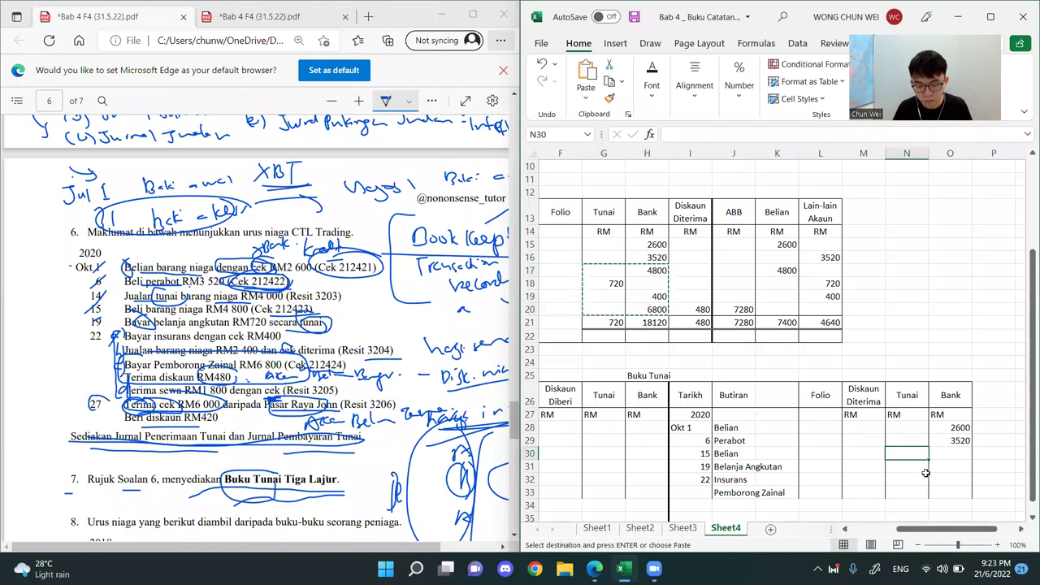
pyautogui.hotkey('ctrl', 'v')
pyautogui.click(790, 402)
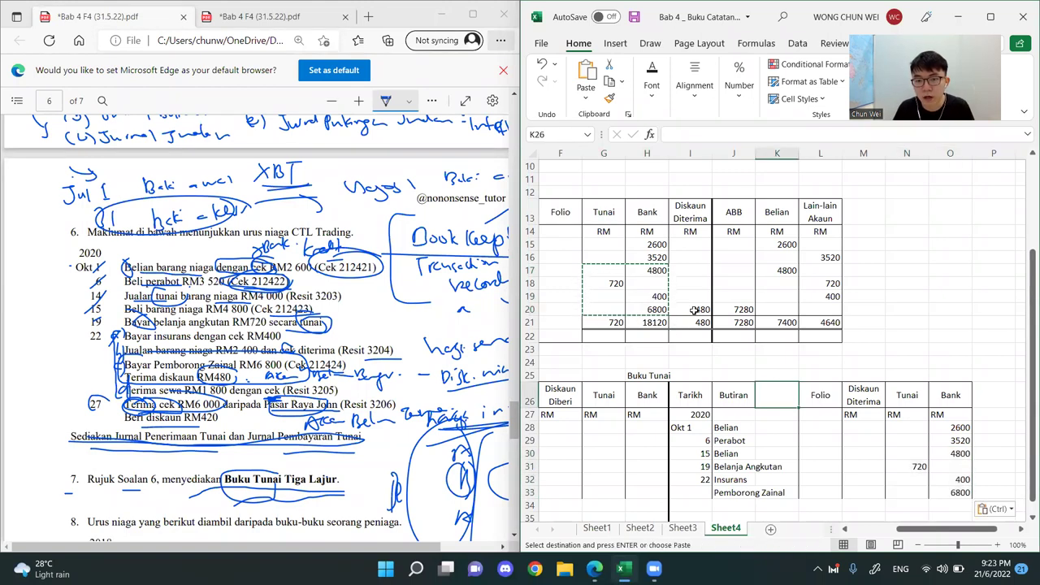
# - Enter 480 under Diskaun Diterima in M33, on the last credit-side entry row
pyautogui.click(695, 310)
pyautogui.moveTo(870, 396); pyautogui.dragTo(876, 499)
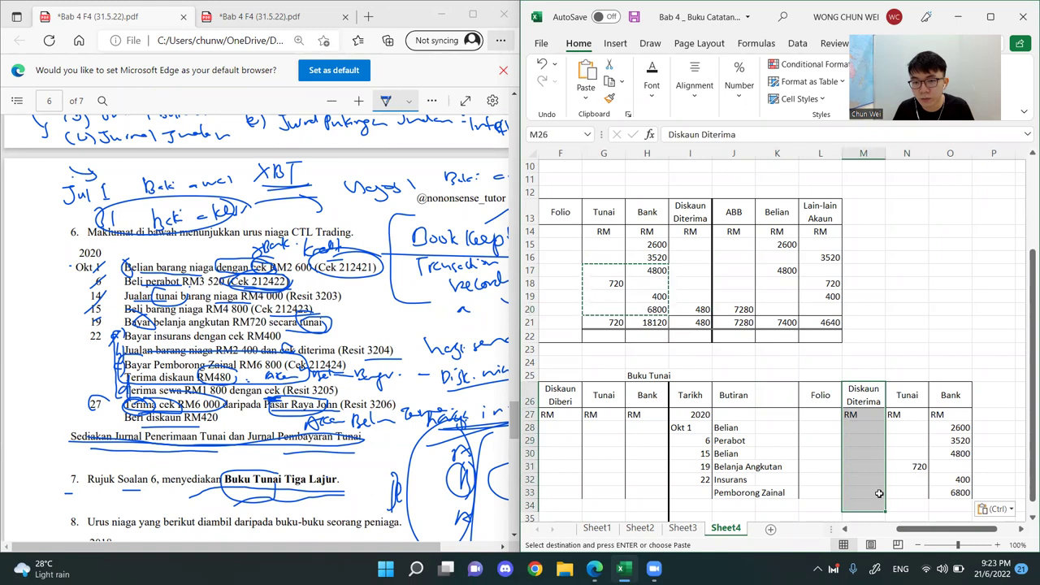
pyautogui.click(871, 497)
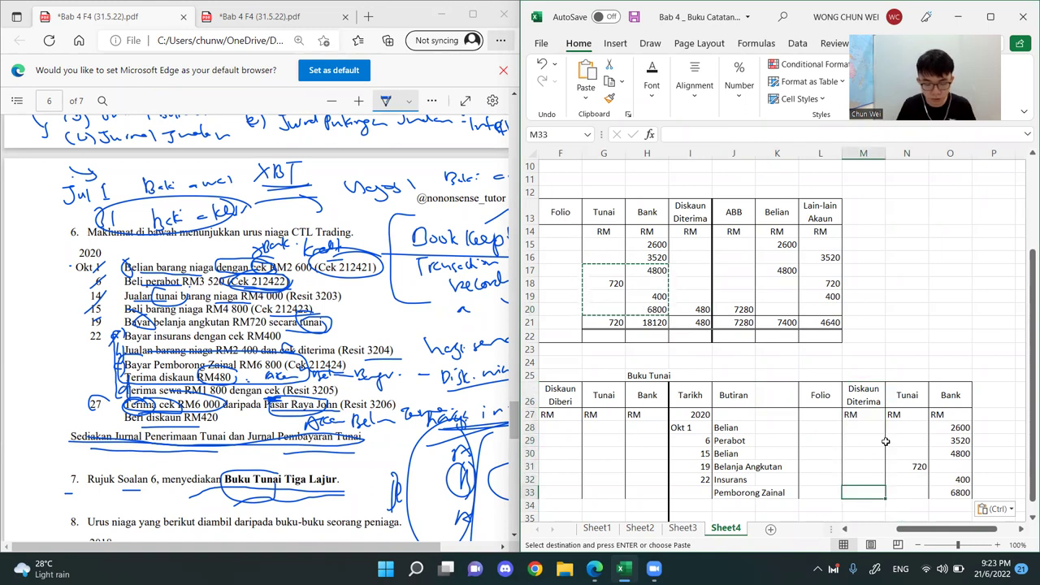
pyautogui.write('480')
pyautogui.press('Return')
pyautogui.click(945, 364)
# - Copy the dates and details B4:D7 from the Jurnal Penerimaan Tunai into the Buku Tunai debit side starting at B28
pyautogui.moveTo(925, 529); pyautogui.dragTo(870, 528)
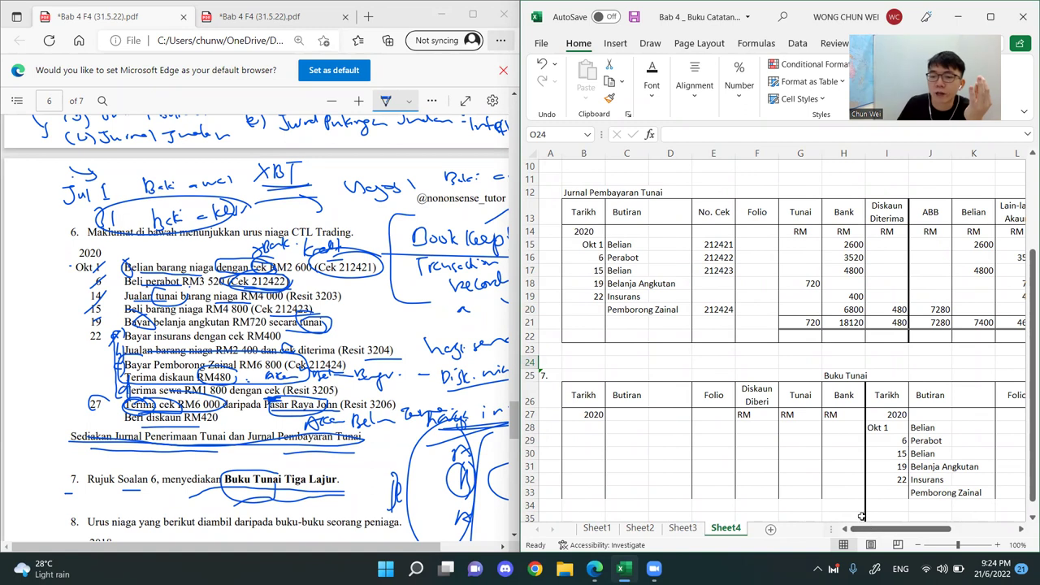
pyautogui.scroll(3, 778, 364)
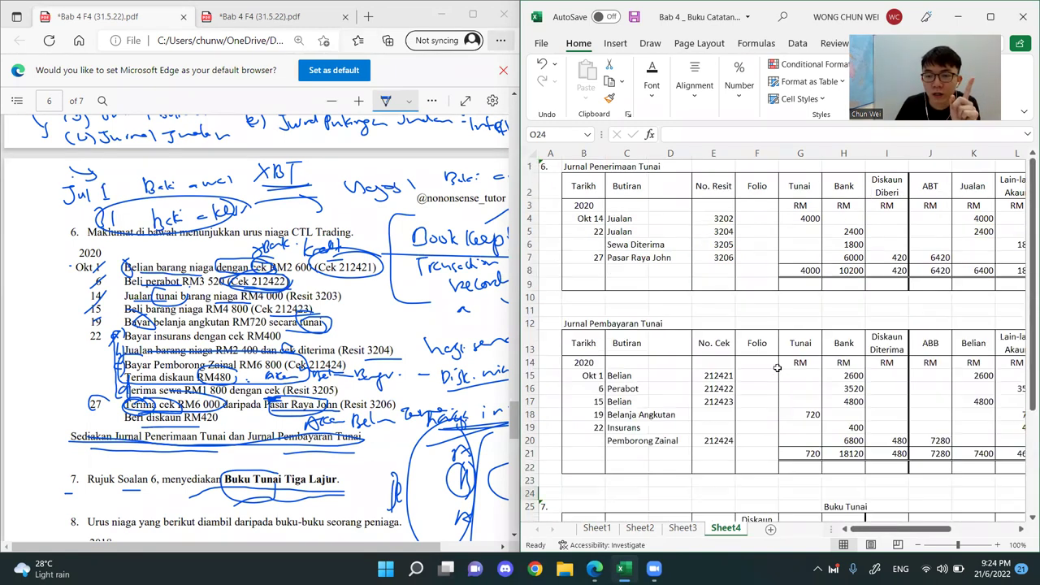
pyautogui.click(706, 271)
pyautogui.moveTo(594, 220); pyautogui.dragTo(660, 267)
pyautogui.hotkey('ctrl', 'c')
pyautogui.scroll(-4, 660, 293)
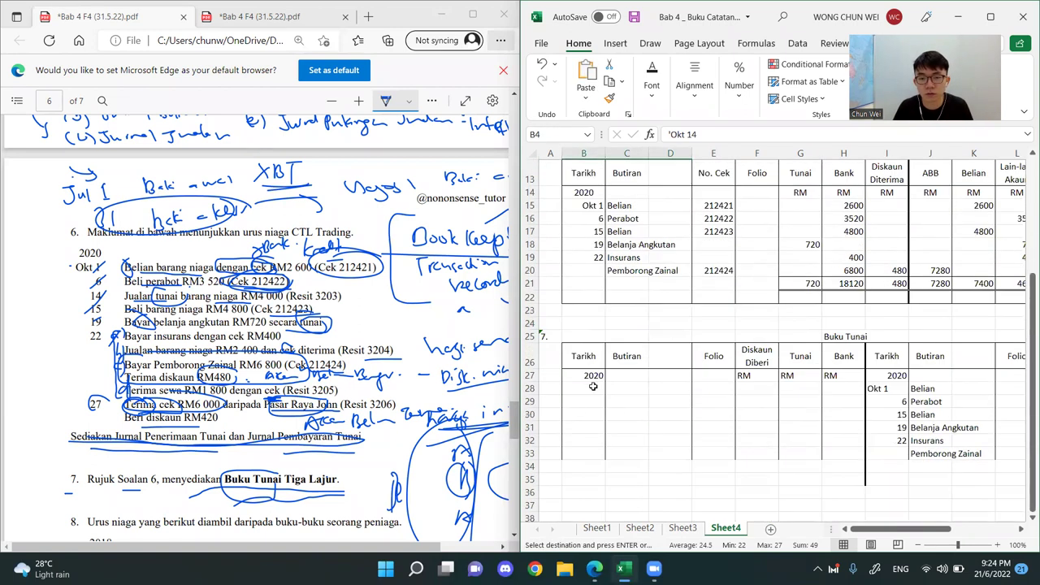
pyautogui.click(594, 387)
pyautogui.hotkey('ctrl', 'v')
# - Copy the Tunai and Bank amounts G4:H7 of the receipts journal into G28:H31 on the debit side
pyautogui.scroll(3, 785, 433)
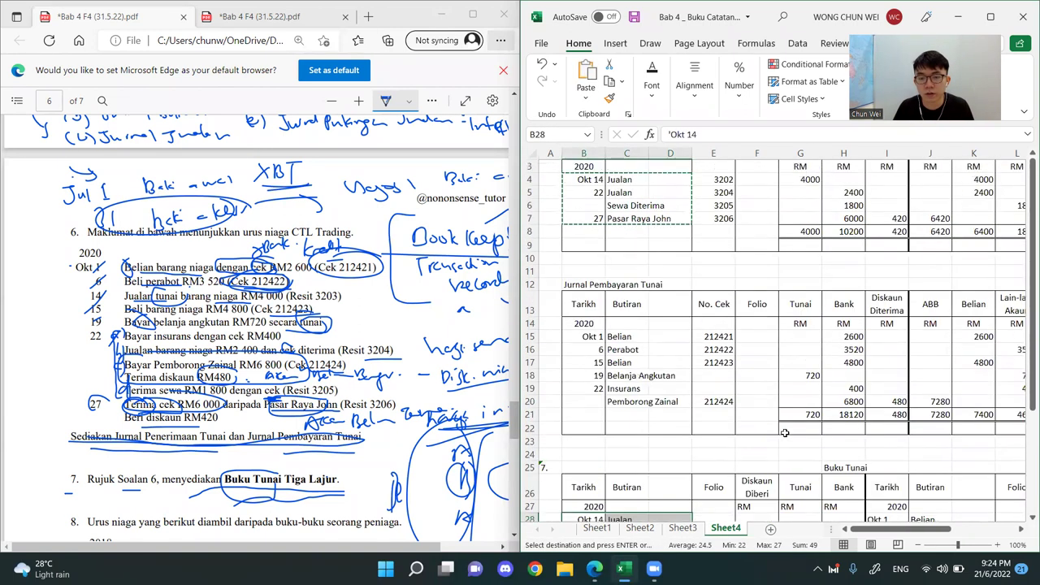
pyautogui.scroll(1, 785, 433)
pyautogui.moveTo(803, 218); pyautogui.dragTo(844, 257)
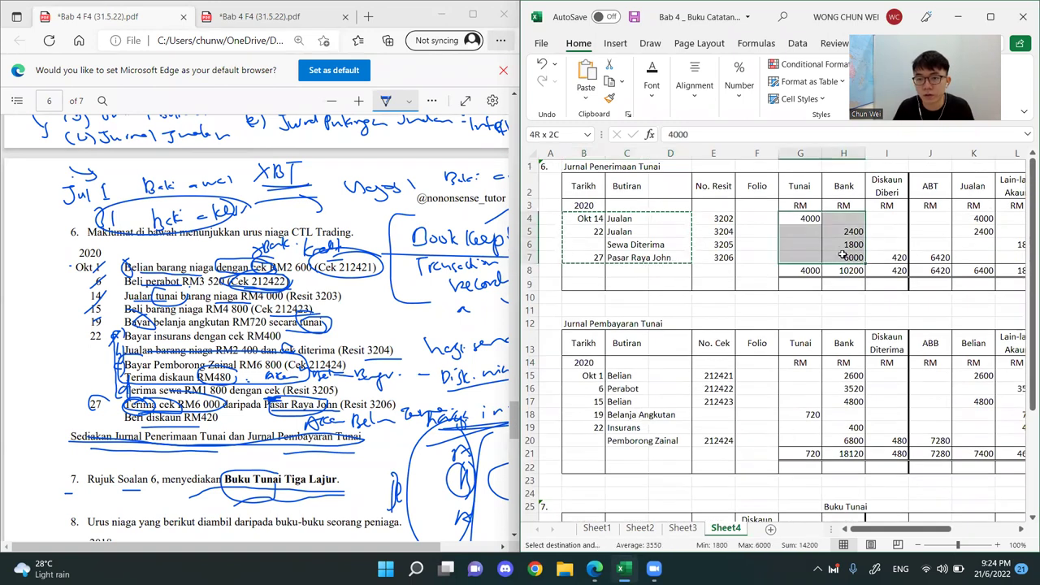
pyautogui.hotkey('ctrl', 'c')
pyautogui.scroll(-2, 775, 386)
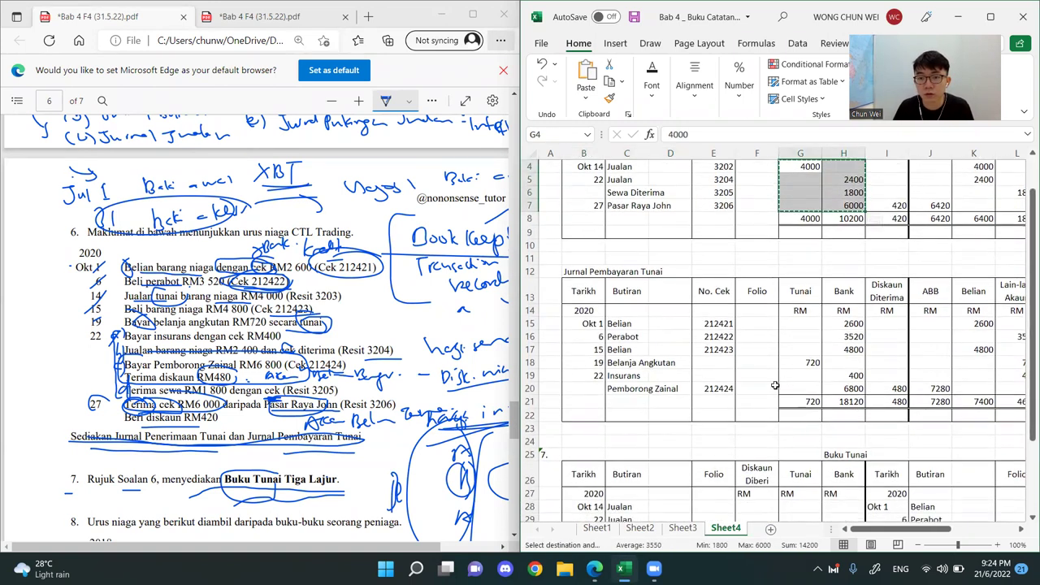
pyautogui.scroll(-2, 778, 415)
pyautogui.moveTo(802, 427); pyautogui.dragTo(844, 467)
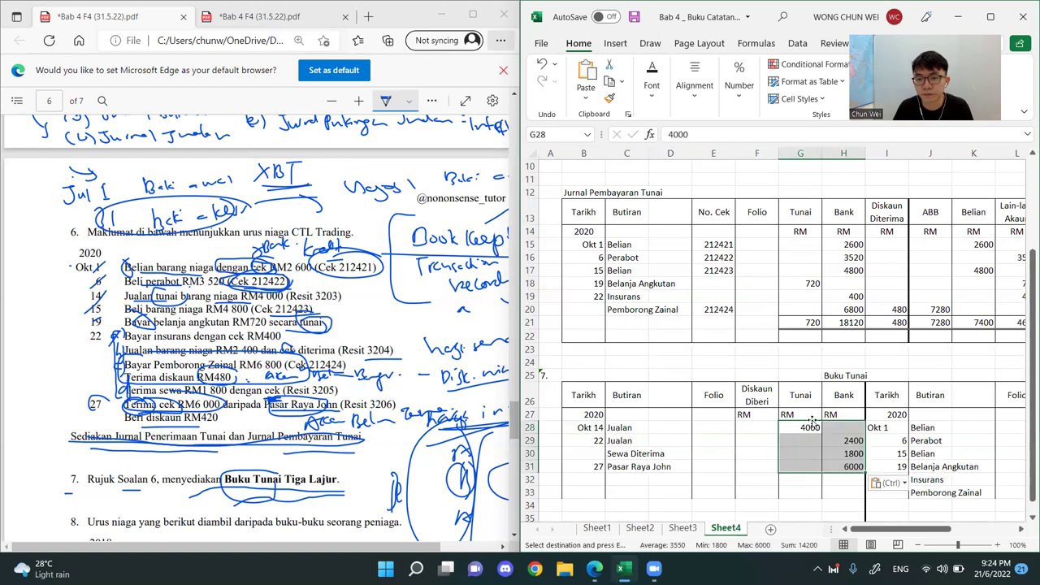
pyautogui.scroll(3, 811, 411)
pyautogui.hotkey('ctrl', 'v')
pyautogui.scroll(-4, 804, 423)
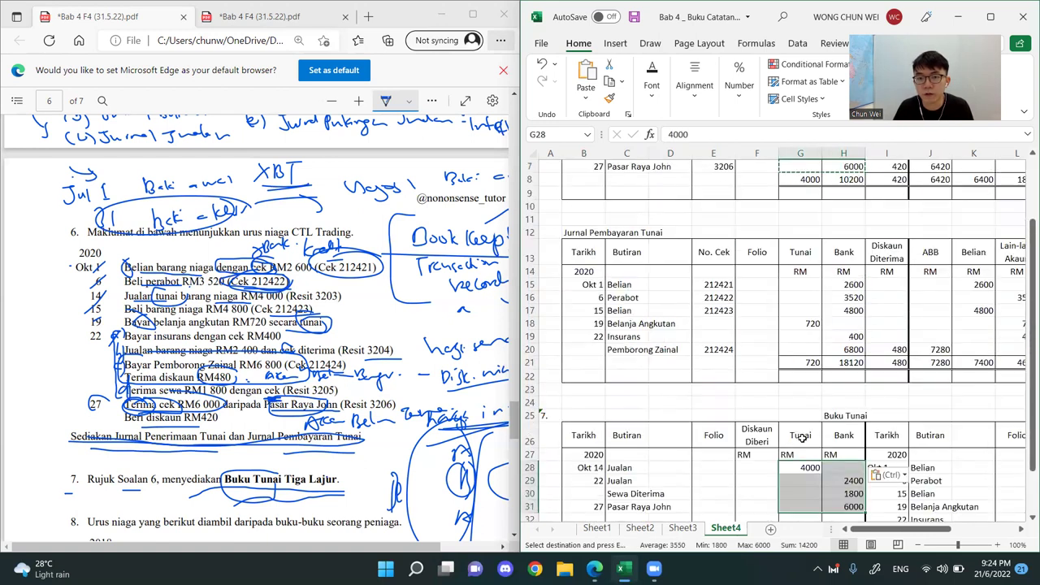
# - Enter 420 under Diskaun Diberi in F31, on the Pasar Raya John row of the debit side
pyautogui.click(757, 427)
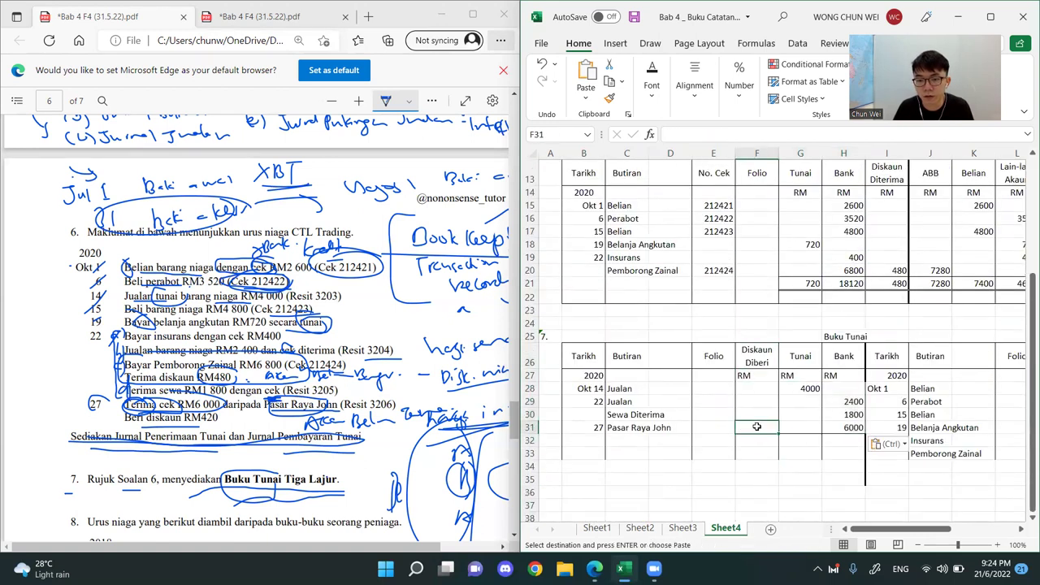
pyautogui.write('420')
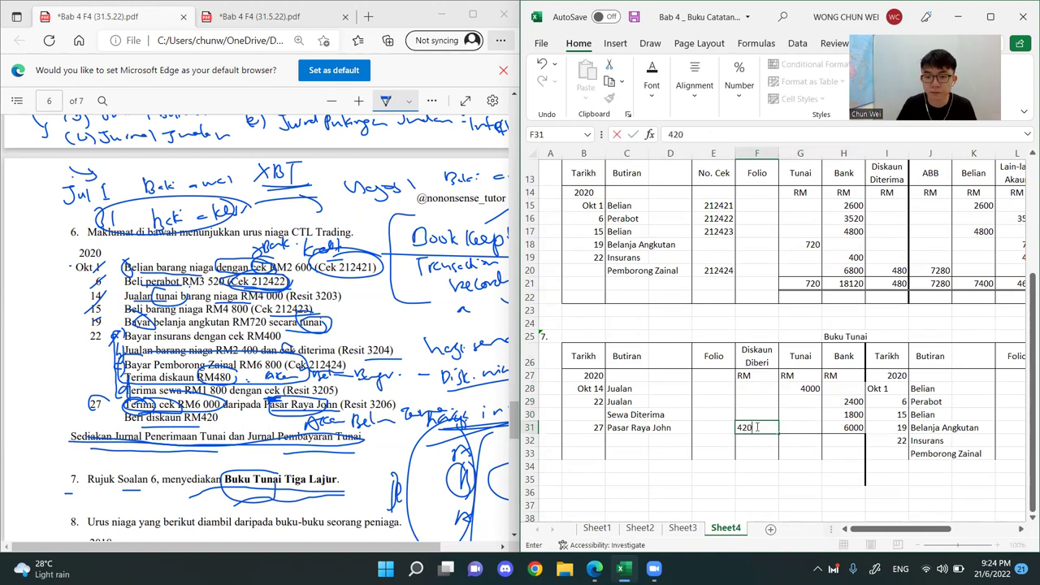
pyautogui.press('Return')
# - Maximise the Excel window and bring the whole Buku Tunai table into view
pyautogui.click(919, 439)
pyautogui.moveTo(897, 528); pyautogui.dragTo(918, 533)
pyautogui.scroll(-1, 819, 445)
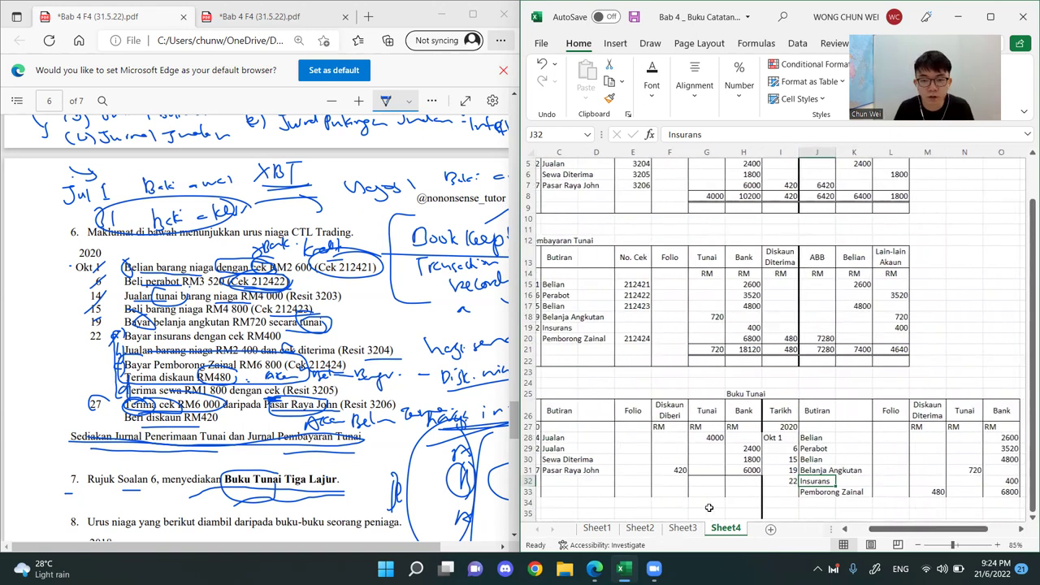
pyautogui.press('super+Up')
pyautogui.click(643, 392)
pyautogui.scroll(1, 667, 422)
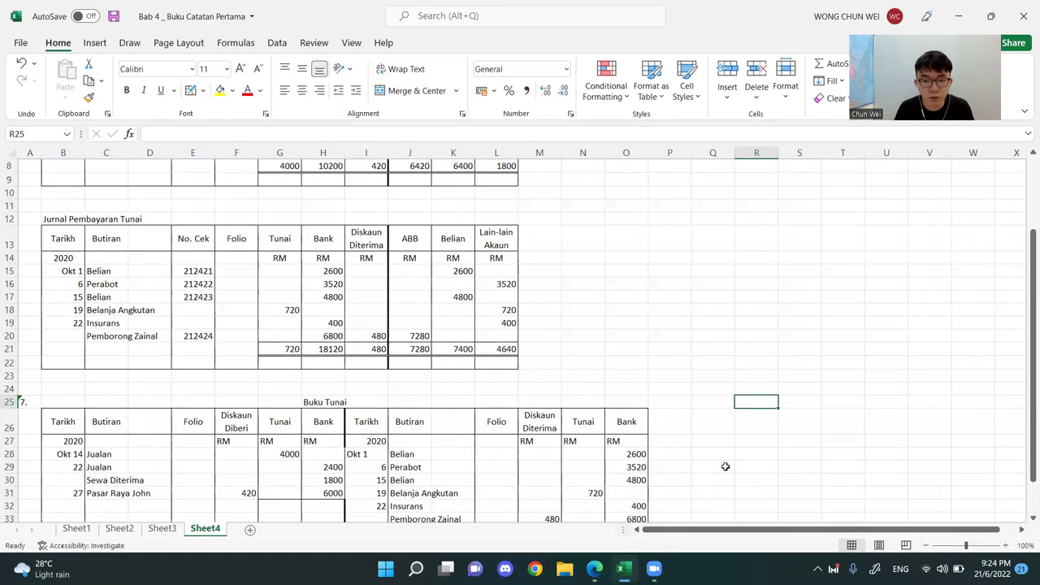
pyautogui.scroll(1, 756, 461)
pyautogui.scroll(-4, 834, 467)
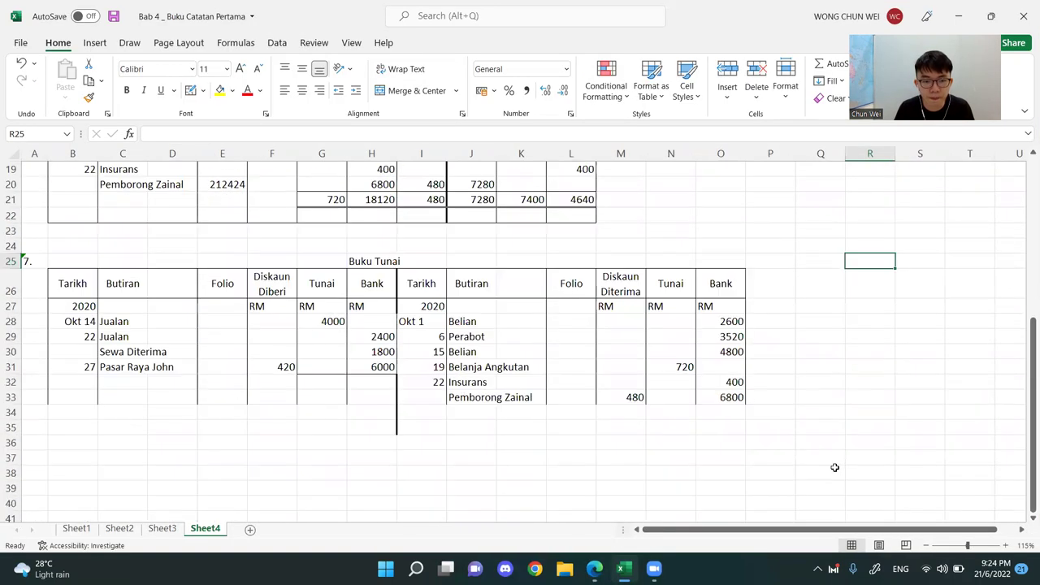
# - Erase the border lines beneath G31 and H31 in the Buku Tunai debit side
pyautogui.click(465, 381)
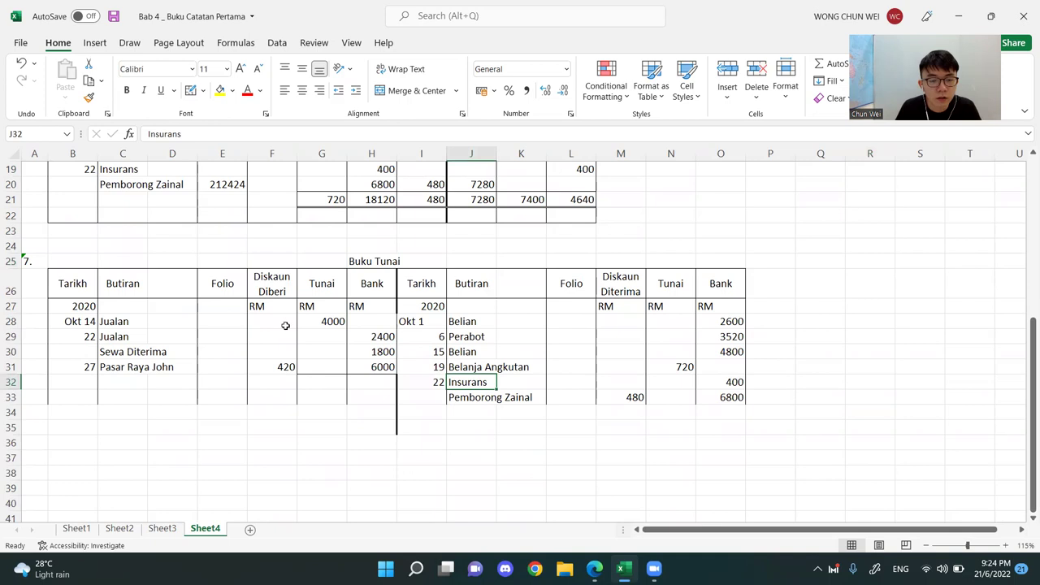
pyautogui.click(204, 90)
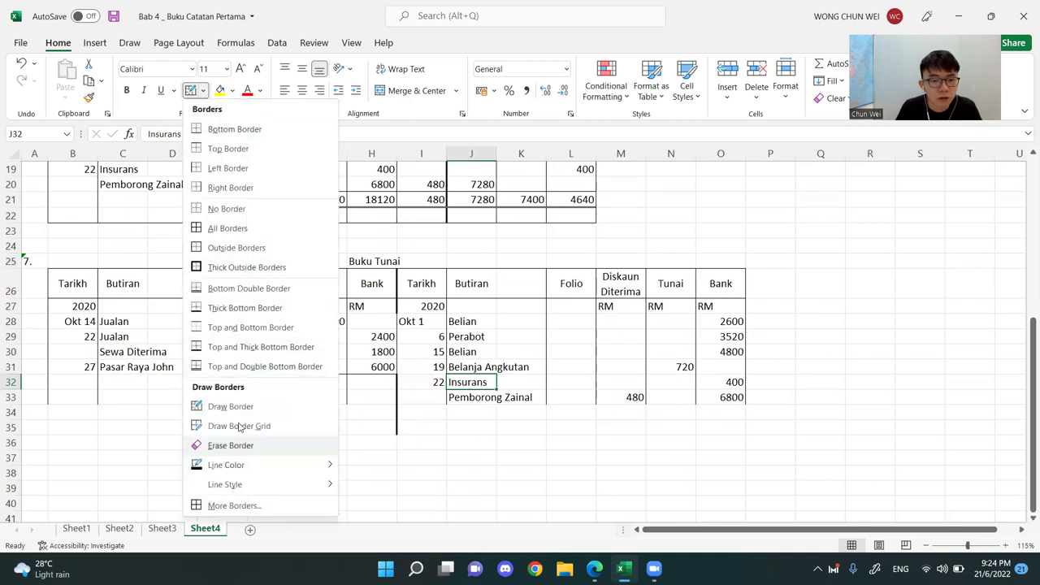
pyautogui.click(230, 445)
pyautogui.click(317, 374)
pyautogui.click(371, 376)
# - Redraw the missing part of the divider between the debit and credit sides, rows 28 to 31, with a thick solid line
pyautogui.click(203, 90)
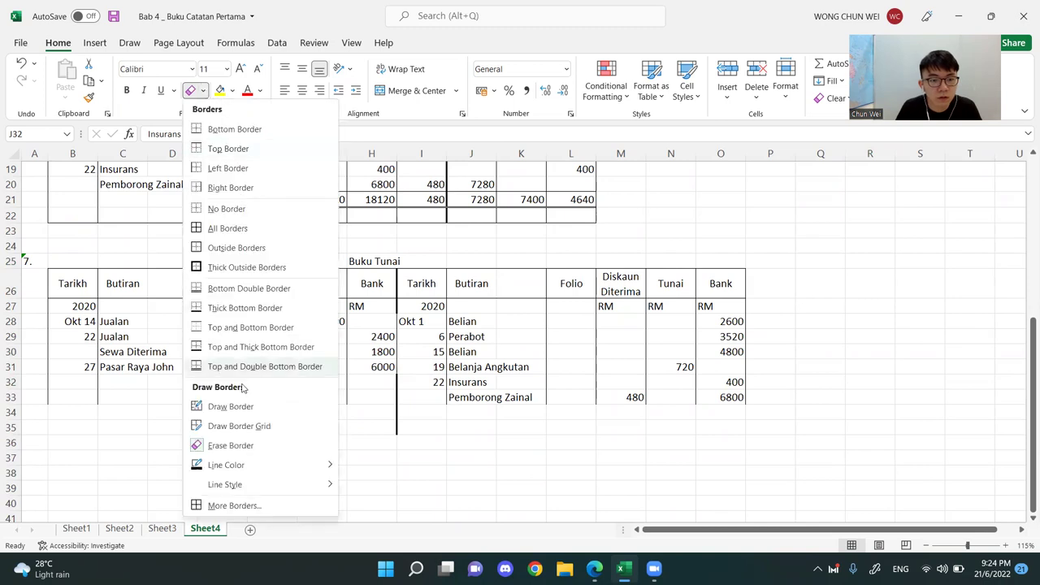
pyautogui.moveTo(260, 484)
pyautogui.click(385, 455)
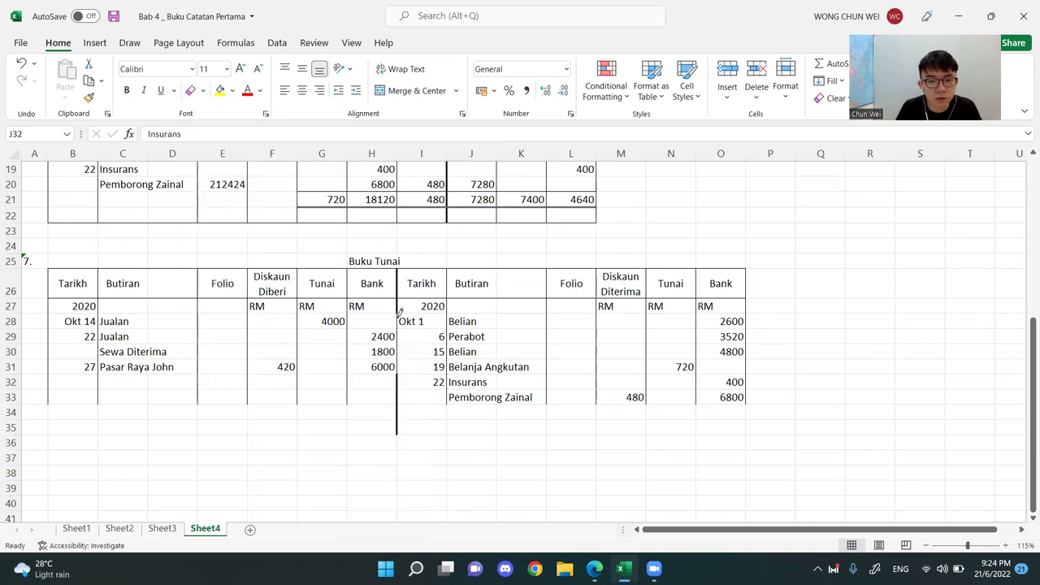
pyautogui.click(205, 91)
pyautogui.moveTo(325, 486)
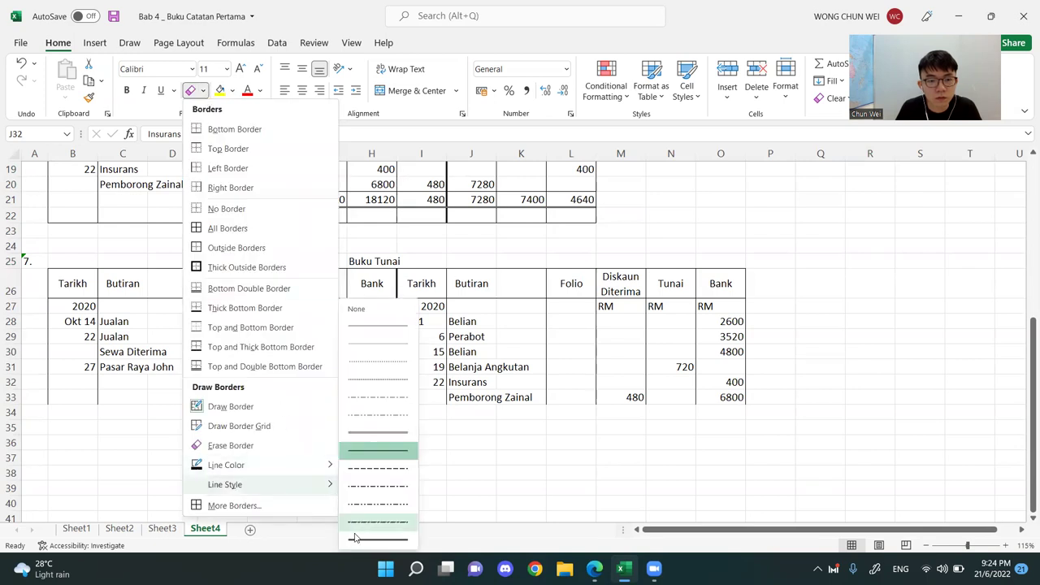
pyautogui.click(381, 449)
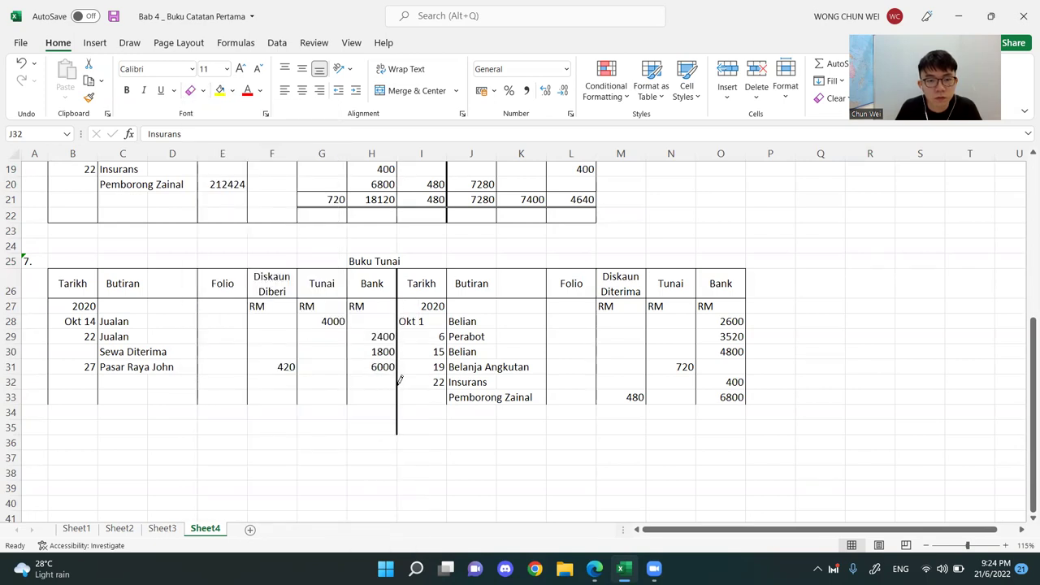
# - Switch the border line style to a thin solid line and rule a line beneath M33:O33 on the credit side
pyautogui.click(204, 92)
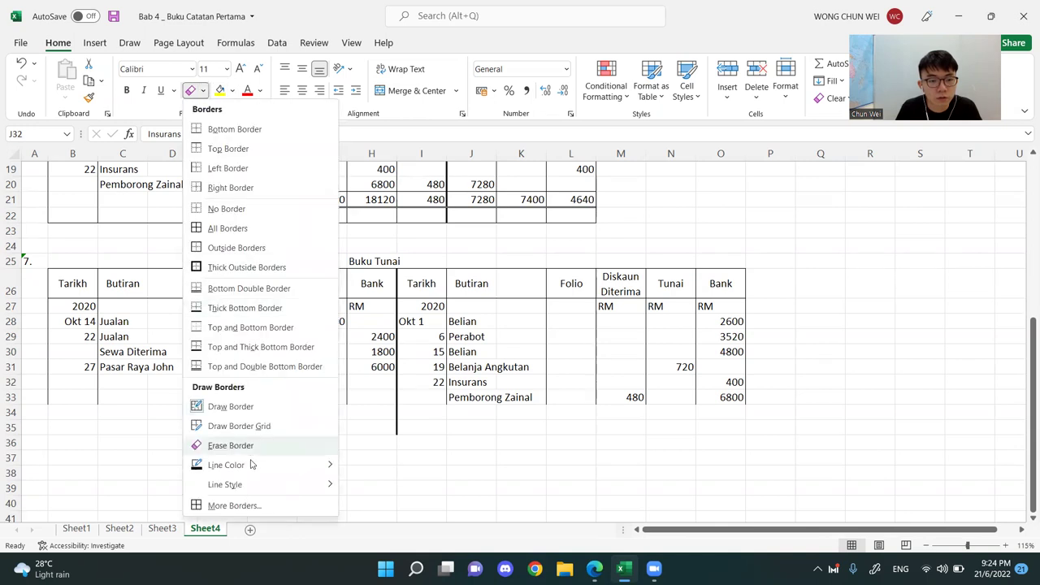
pyautogui.moveTo(250, 475)
pyautogui.moveTo(274, 487)
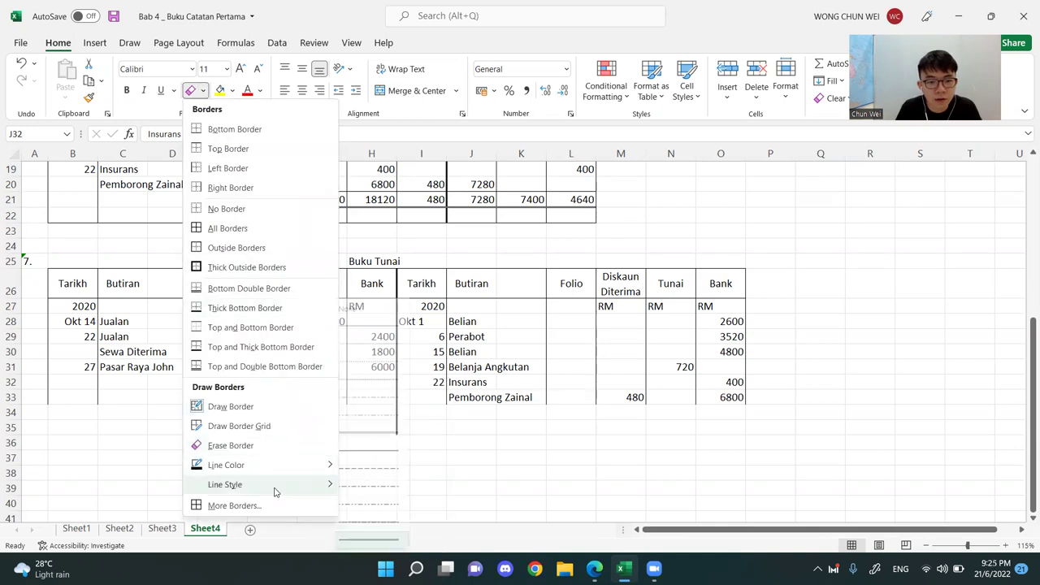
pyautogui.click(382, 326)
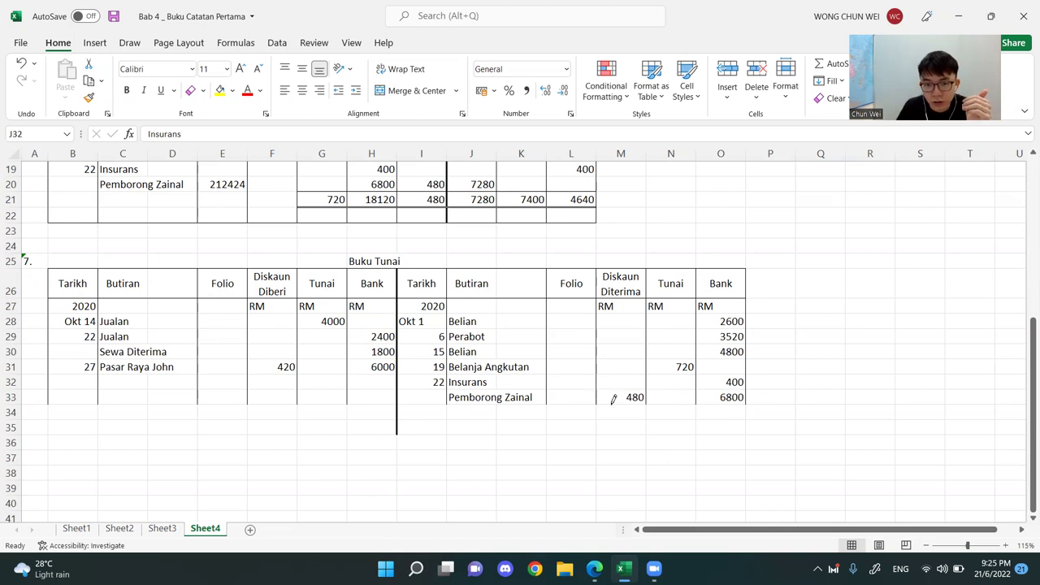
pyautogui.moveTo(612, 398); pyautogui.dragTo(720, 398)
# - Extend the credit-side column lines of the Buku Tunai down to row 35
pyautogui.moveTo(547, 398); pyautogui.dragTo(551, 429)
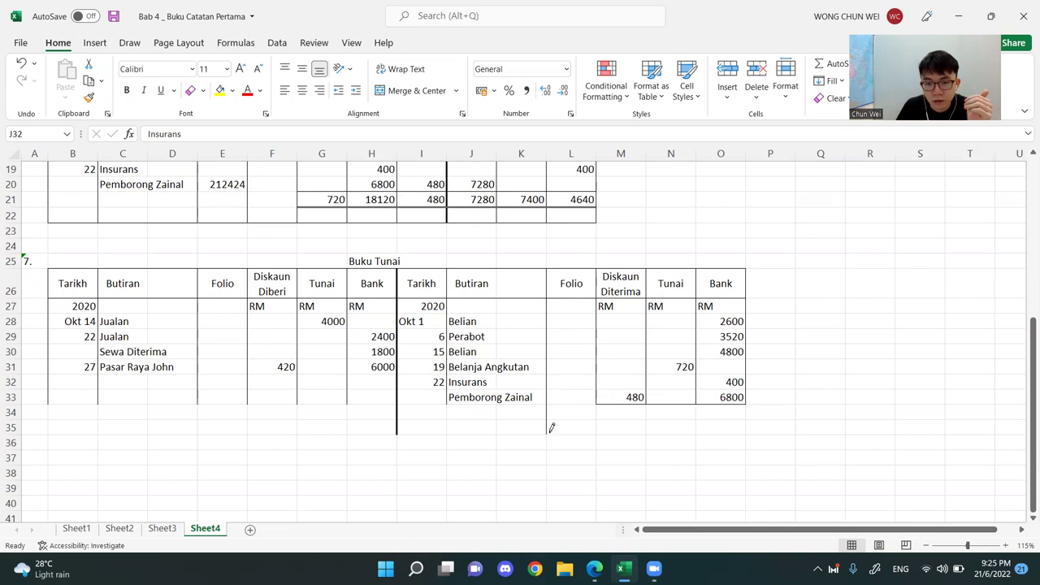
pyautogui.moveTo(447, 415); pyautogui.dragTo(448, 431)
pyautogui.moveTo(595, 399); pyautogui.dragTo(597, 431)
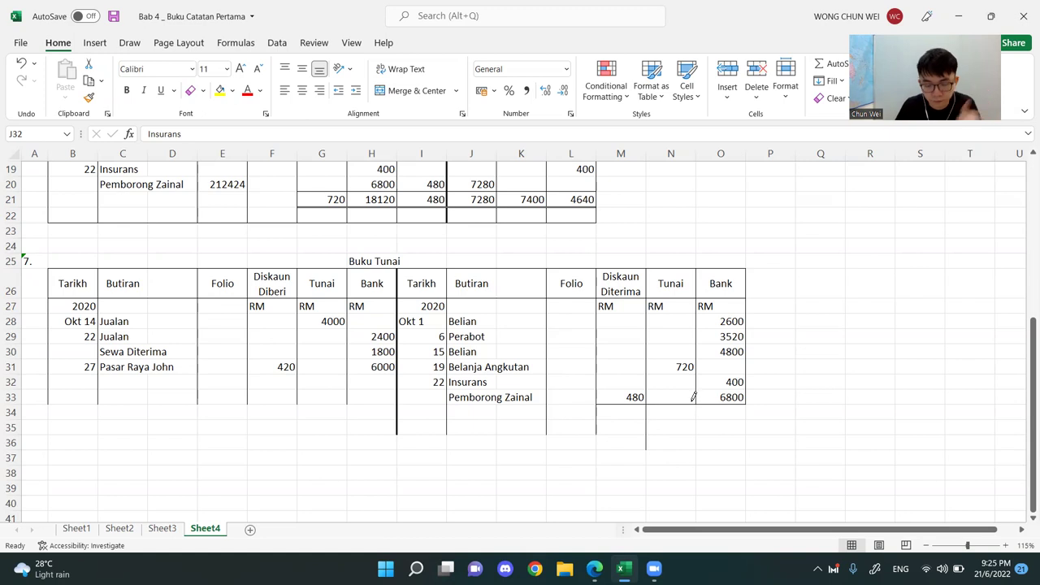
pyautogui.hotkey('ctrl', 'z')
pyautogui.hotkey('ctrl', 'y')
pyautogui.moveTo(696, 404); pyautogui.dragTo(695, 431)
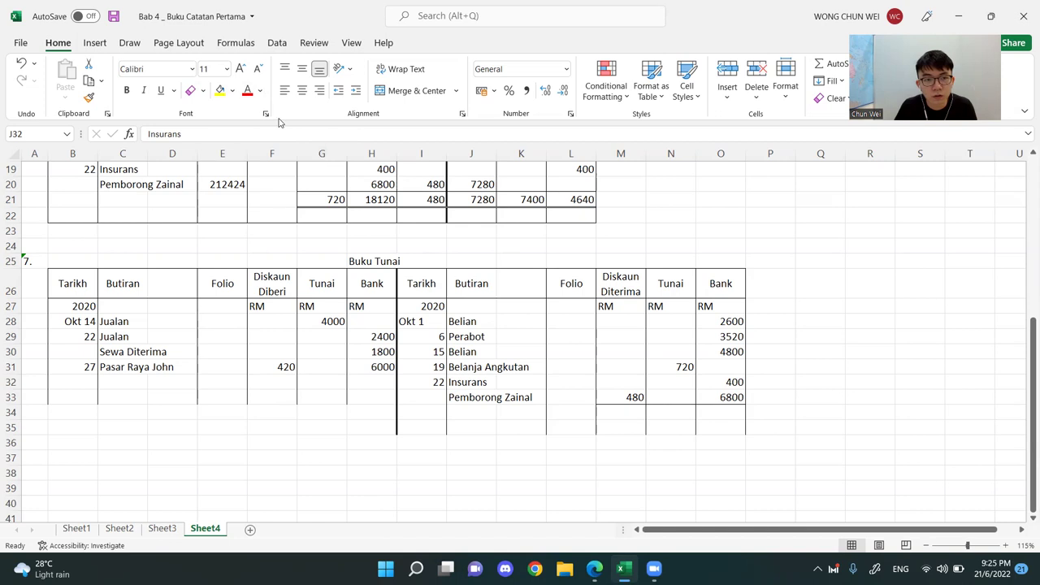
# - Stop drawing borders and total the Diskaun Diterima column in M34 with a sum of M28:M33
pyautogui.click(190, 90)
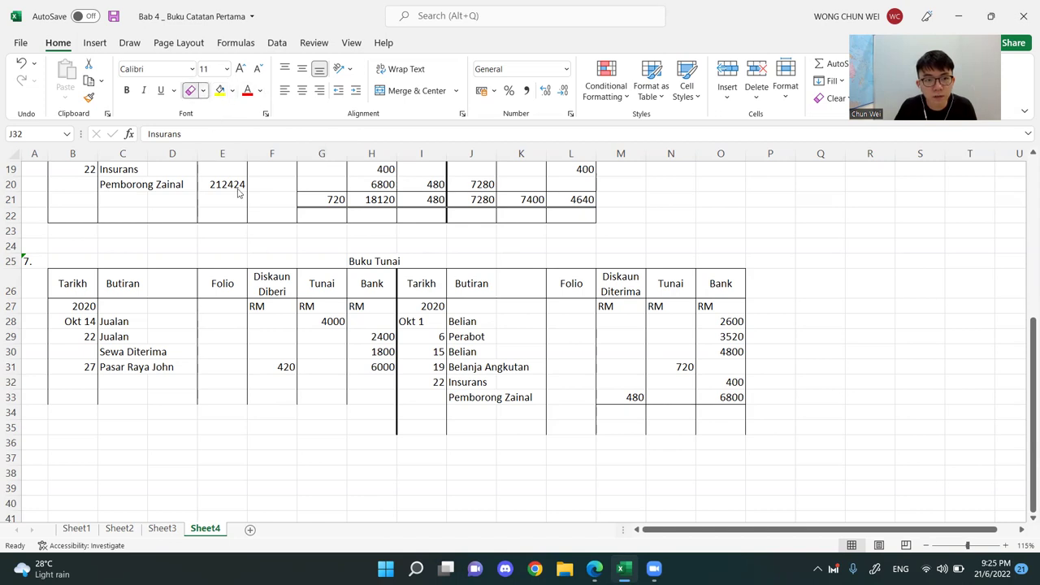
pyautogui.click(203, 90)
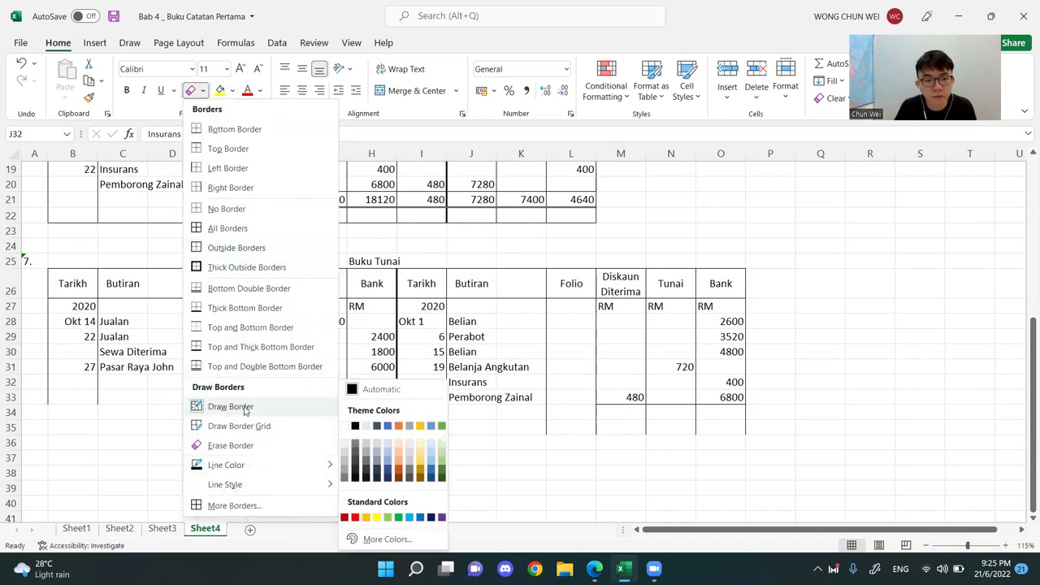
pyautogui.click(663, 471)
pyautogui.moveTo(631, 319); pyautogui.dragTo(627, 408)
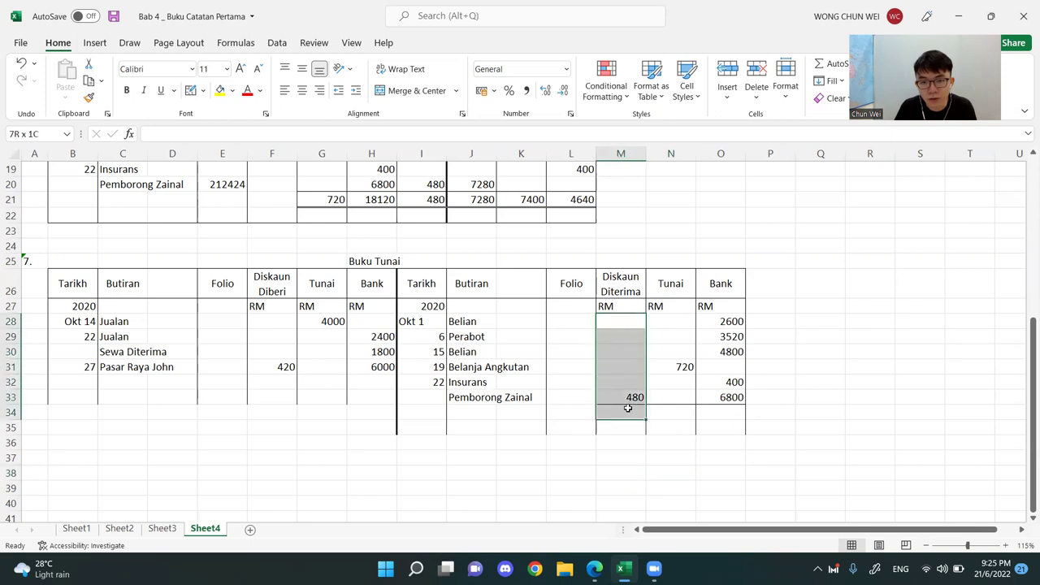
pyautogui.hotkey('alt', '=')
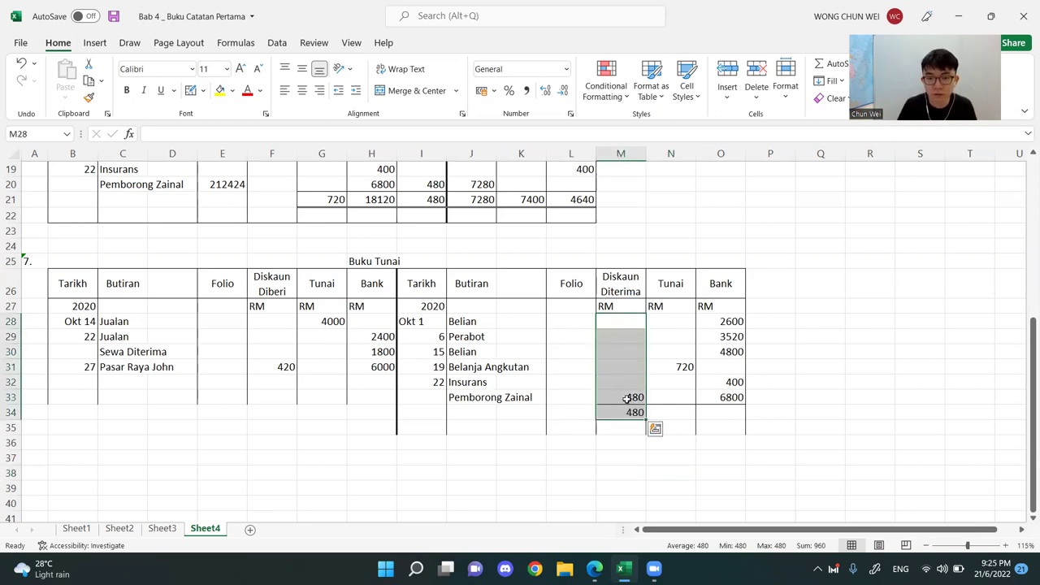
pyautogui.moveTo(678, 322); pyautogui.dragTo(681, 408)
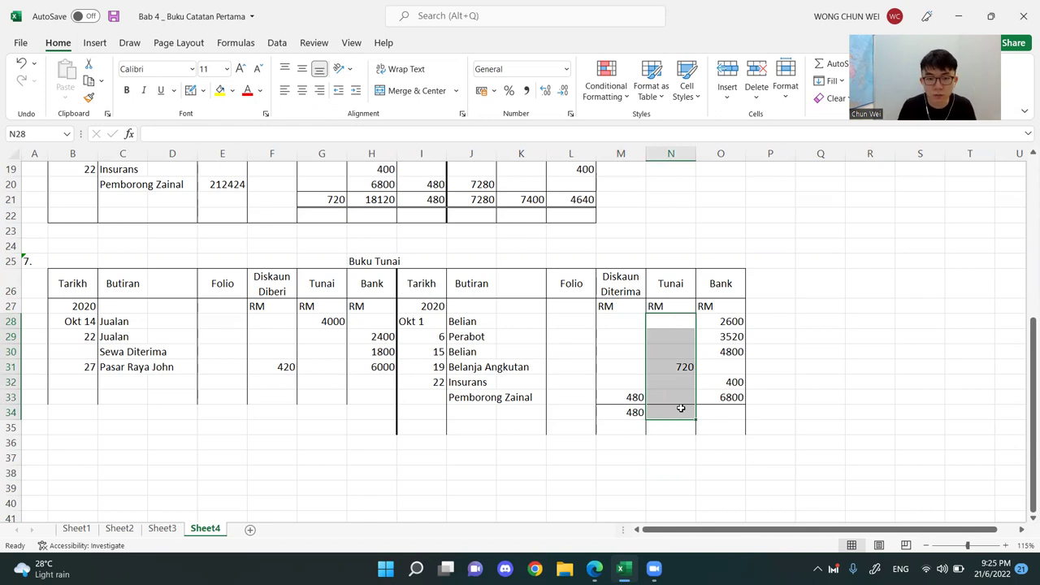
pyautogui.click(786, 377)
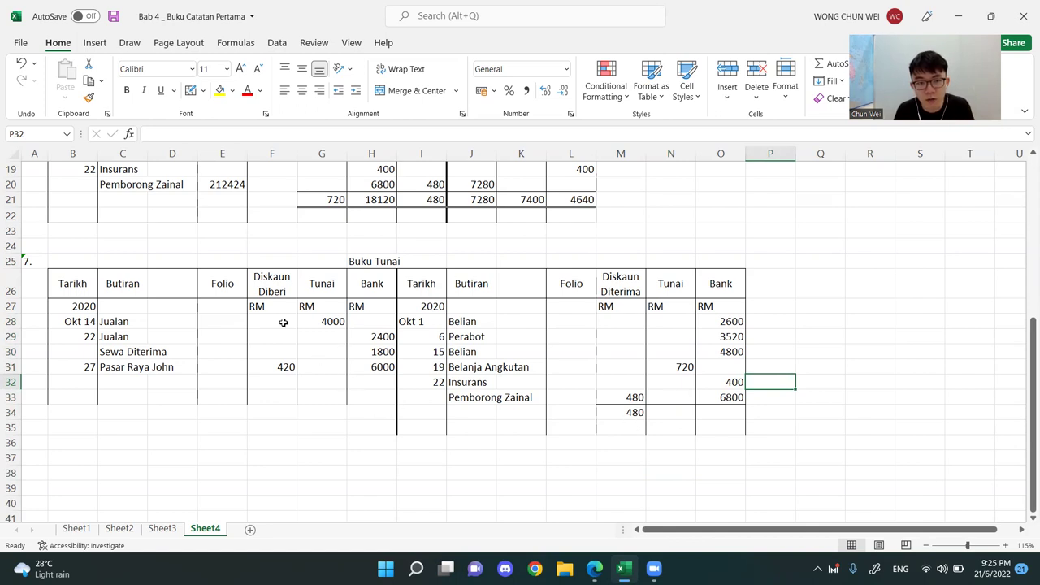
# - Extend the debit-side column lines down to row 36 and rule a thin line beneath F33:H33
pyautogui.click(191, 90)
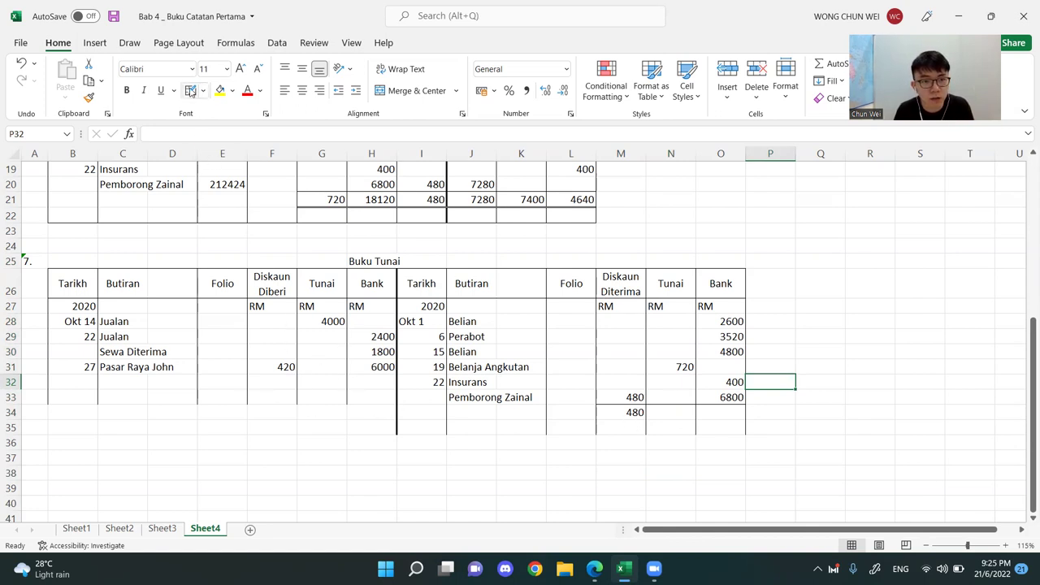
pyautogui.moveTo(48, 424); pyautogui.dragTo(49, 448)
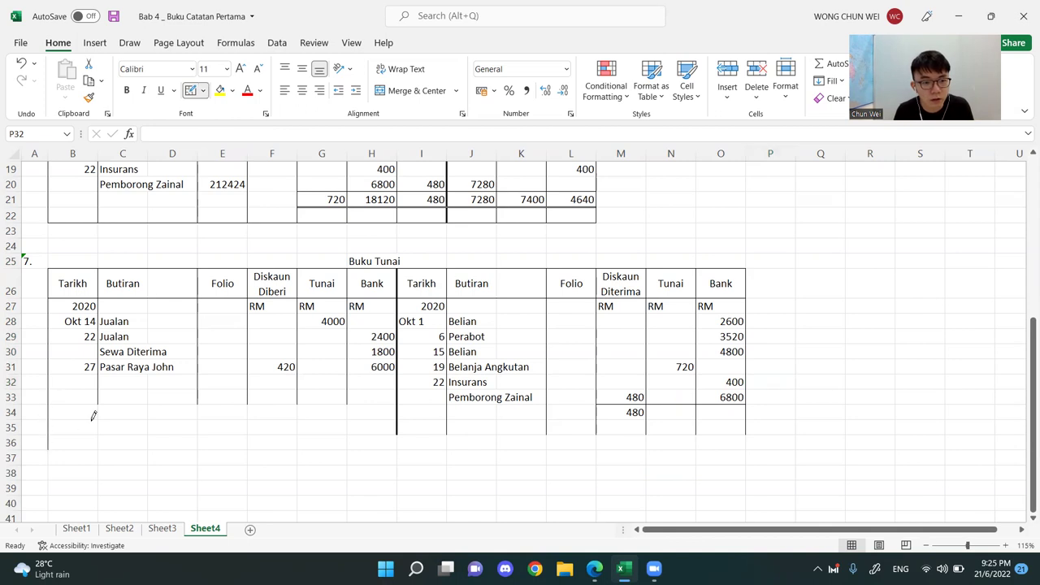
pyautogui.moveTo(101, 423); pyautogui.dragTo(100, 448)
pyautogui.moveTo(250, 406); pyautogui.dragTo(249, 449)
pyautogui.moveTo(299, 414); pyautogui.dragTo(299, 449)
pyautogui.moveTo(347, 413); pyautogui.dragTo(349, 440)
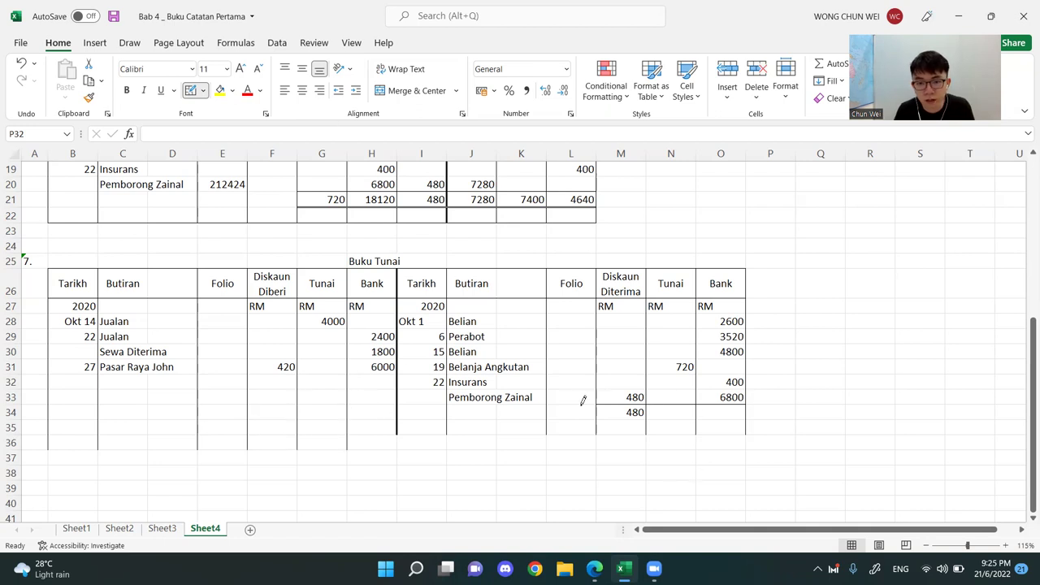
pyautogui.moveTo(257, 399); pyautogui.dragTo(382, 394)
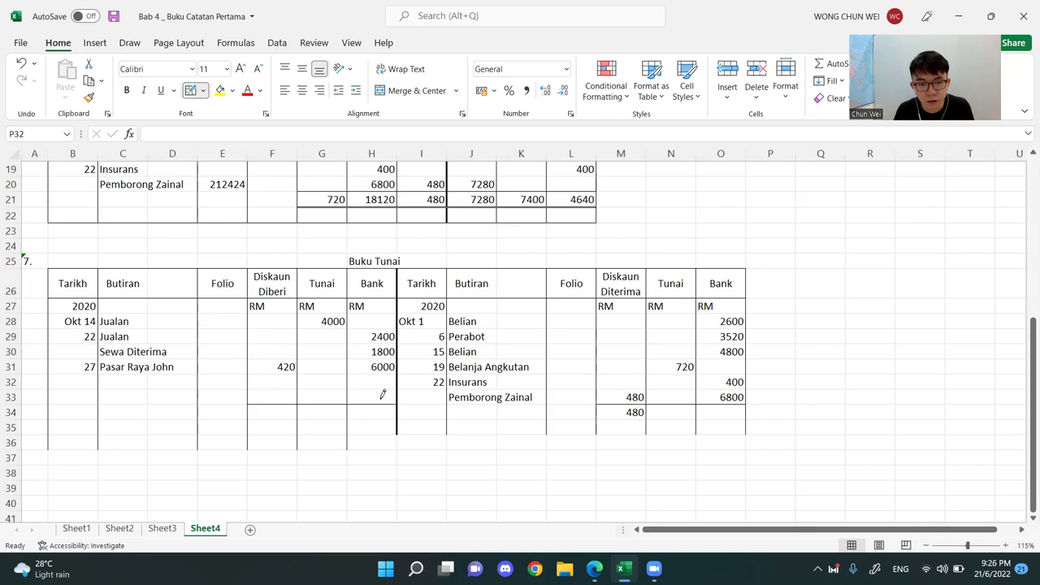
# - Apply a top and double bottom border to the total cells F34:H34 and M34:O34
pyautogui.click(204, 91)
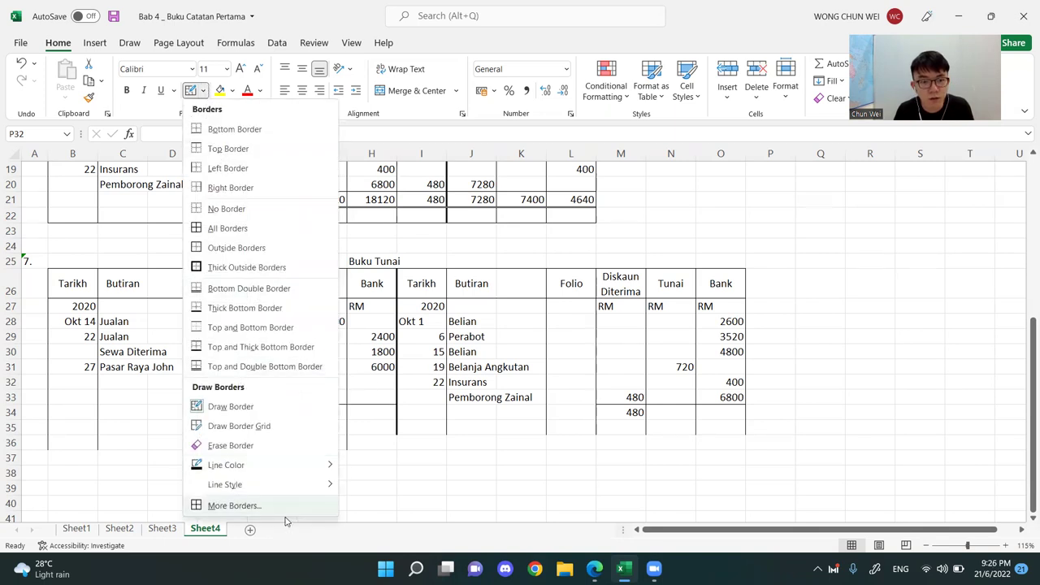
pyautogui.moveTo(309, 486)
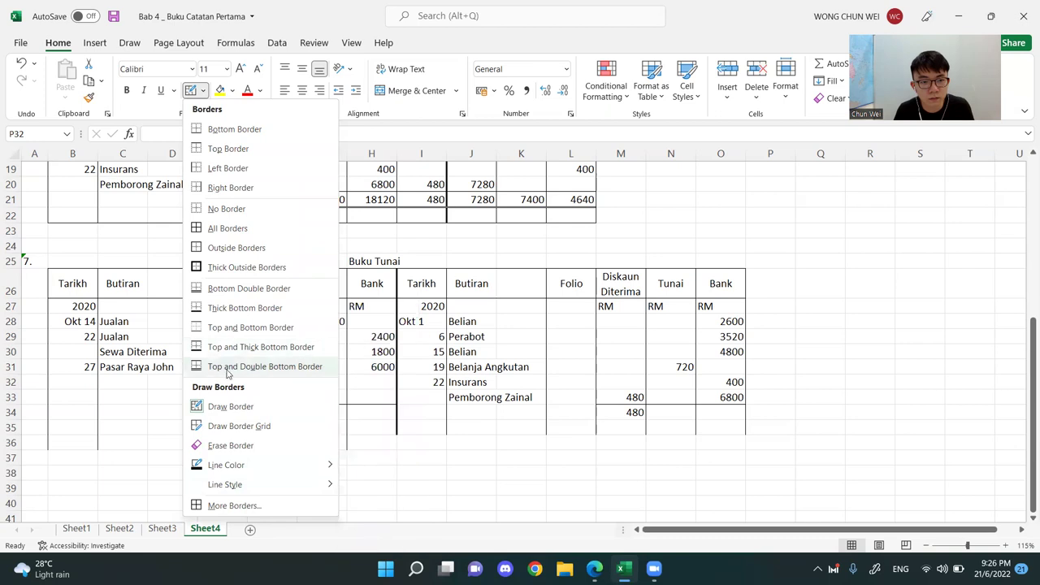
pyautogui.click(423, 462)
pyautogui.press('Escape')
pyautogui.moveTo(272, 411); pyautogui.dragTo(367, 411)
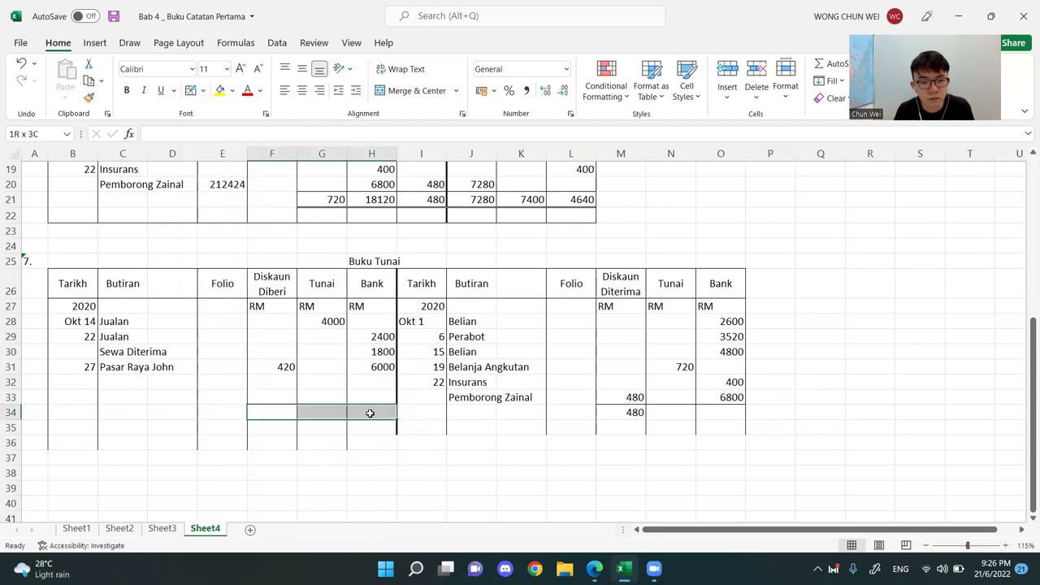
pyautogui.click(205, 90)
pyautogui.click(244, 365)
pyautogui.click(626, 443)
pyautogui.moveTo(633, 413); pyautogui.dragTo(721, 412)
pyautogui.click(190, 91)
pyautogui.click(756, 506)
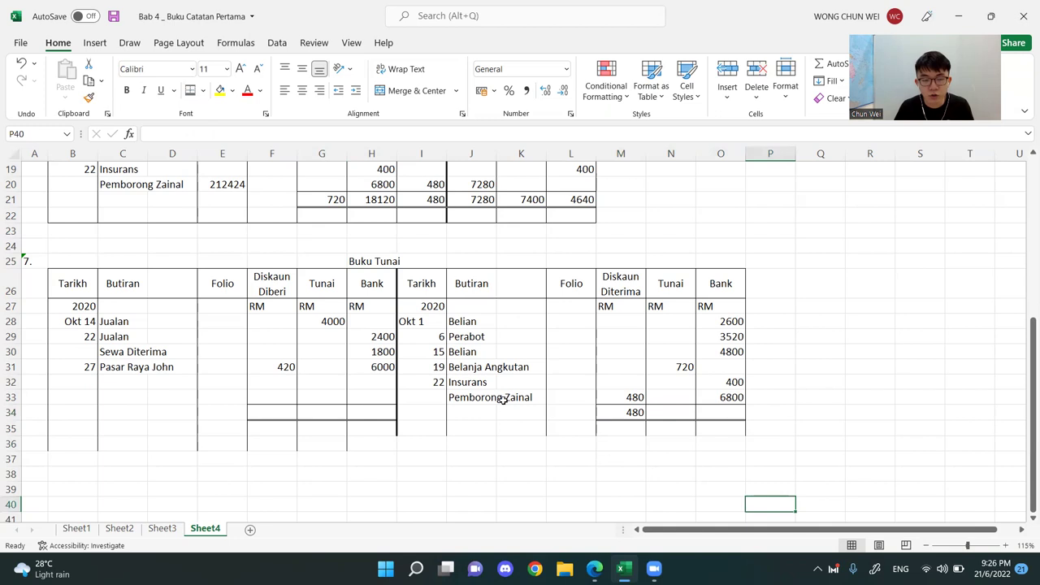
# - Total the Diskaun Diberi column in F34 with a sum of F28:F33, and select the Diskaun Diterima total in M34
pyautogui.moveTo(286, 291); pyautogui.dragTo(281, 411)
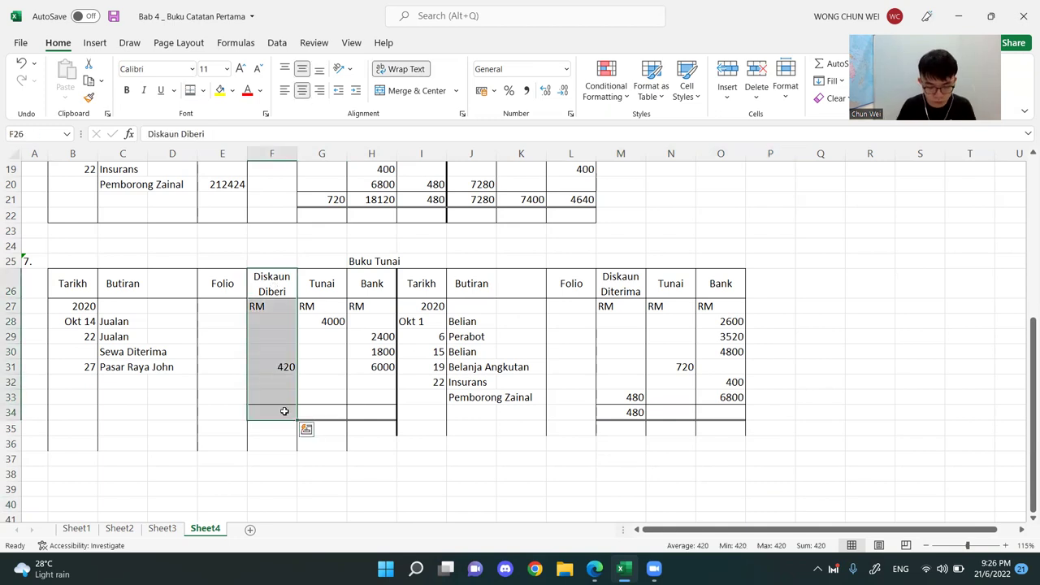
pyautogui.click(309, 370)
pyautogui.moveTo(277, 322); pyautogui.dragTo(275, 409)
pyautogui.hotkey('alt', '=')
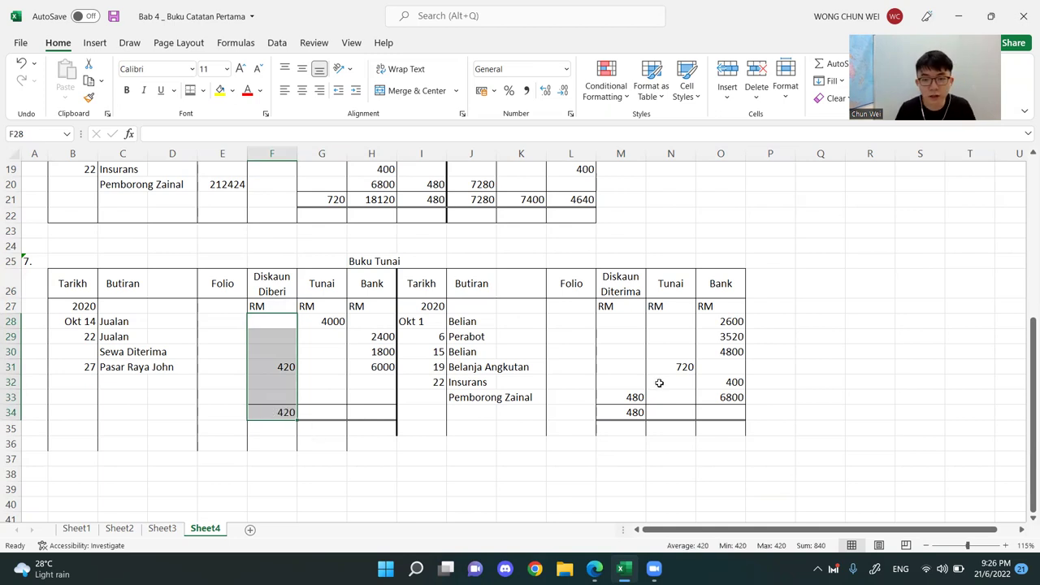
pyautogui.click(658, 380)
pyautogui.moveTo(626, 321); pyautogui.dragTo(631, 414)
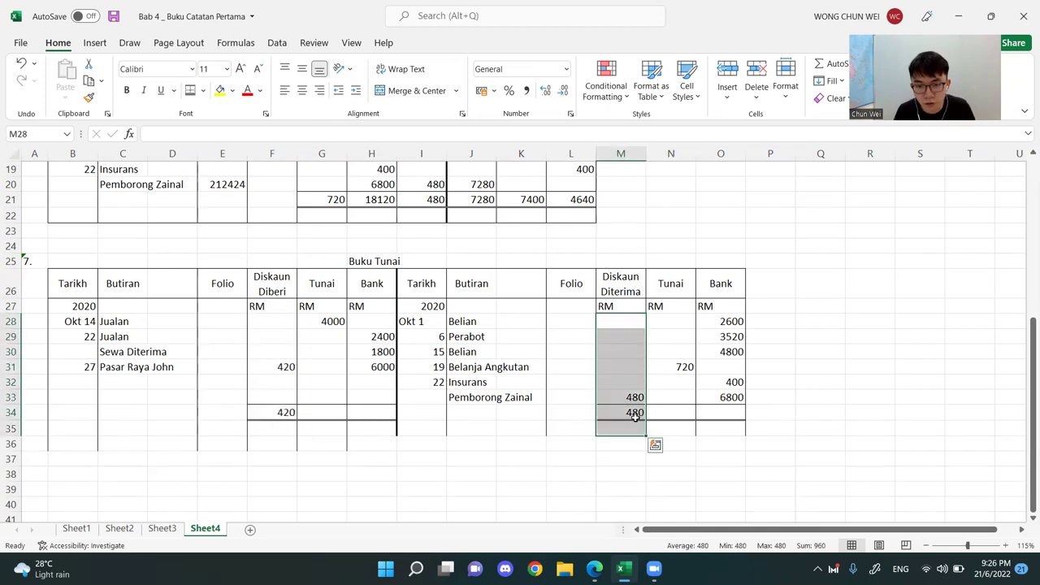
pyautogui.click(631, 412)
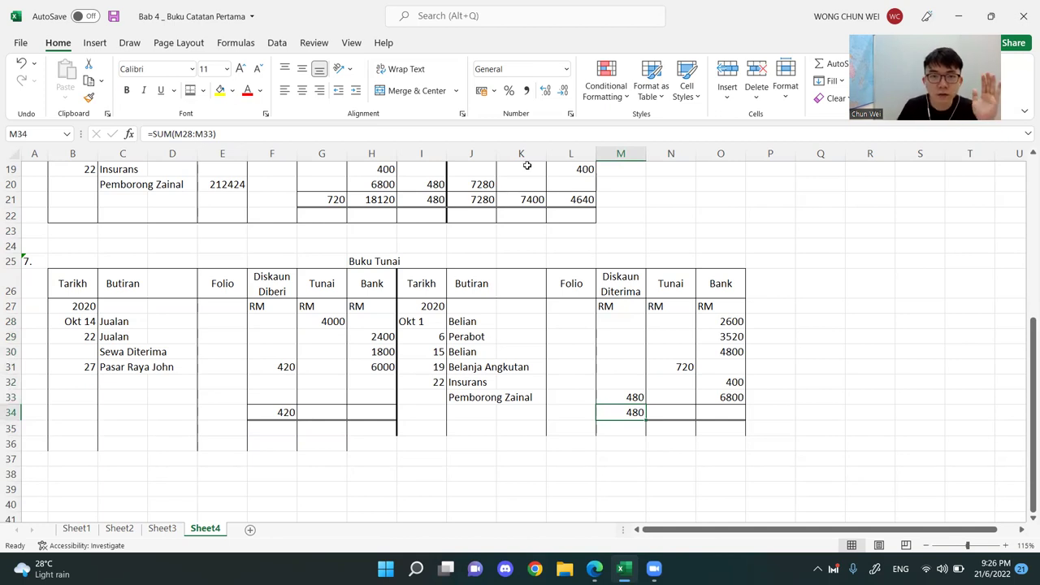
# - Compare the two Tunai columns and total the debit-side one in G34 with a sum of G28:G33
pyautogui.click(356, 324)
pyautogui.moveTo(320, 276); pyautogui.dragTo(322, 414)
pyautogui.moveTo(675, 273); pyautogui.dragTo(687, 419)
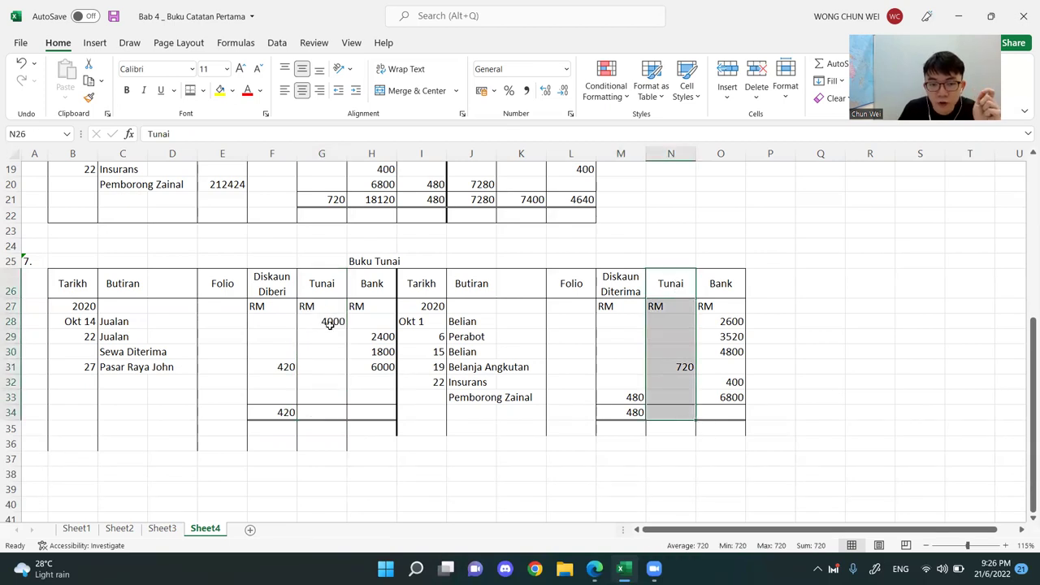
pyautogui.moveTo(323, 322); pyautogui.dragTo(324, 413)
pyautogui.moveTo(671, 309); pyautogui.dragTo(678, 415)
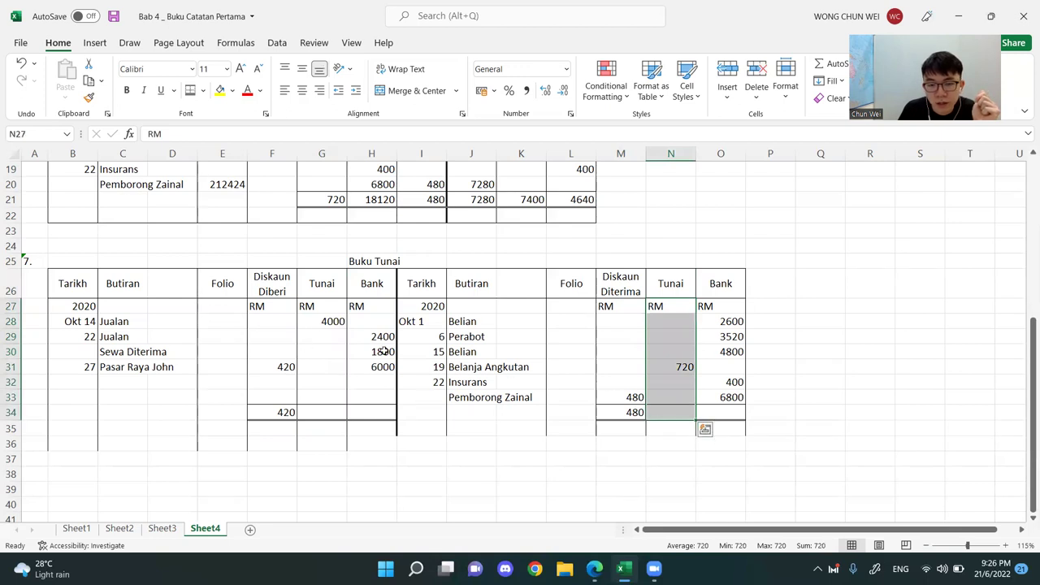
pyautogui.moveTo(331, 323); pyautogui.dragTo(333, 413)
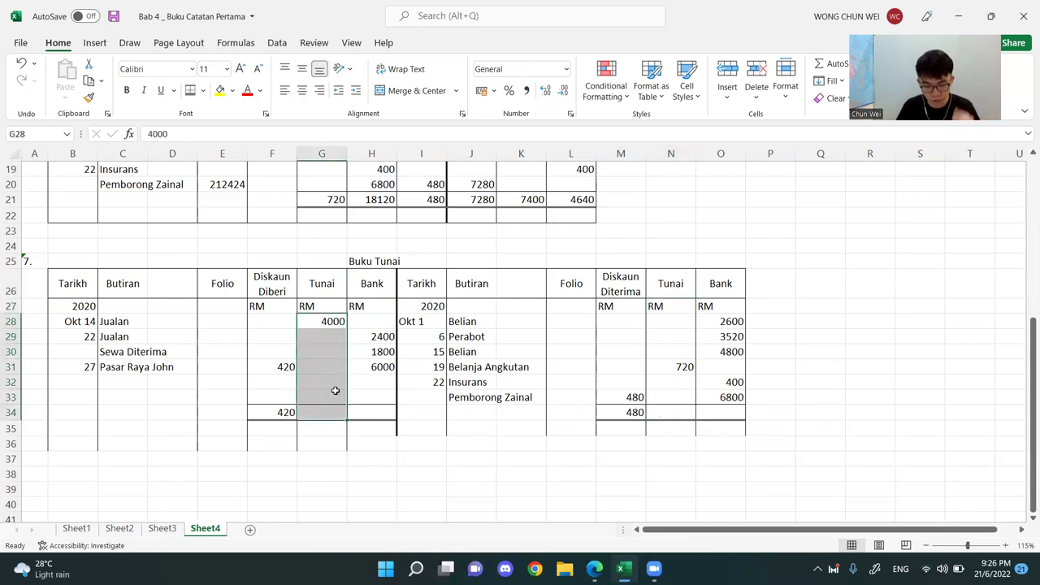
pyautogui.hotkey('alt', '=')
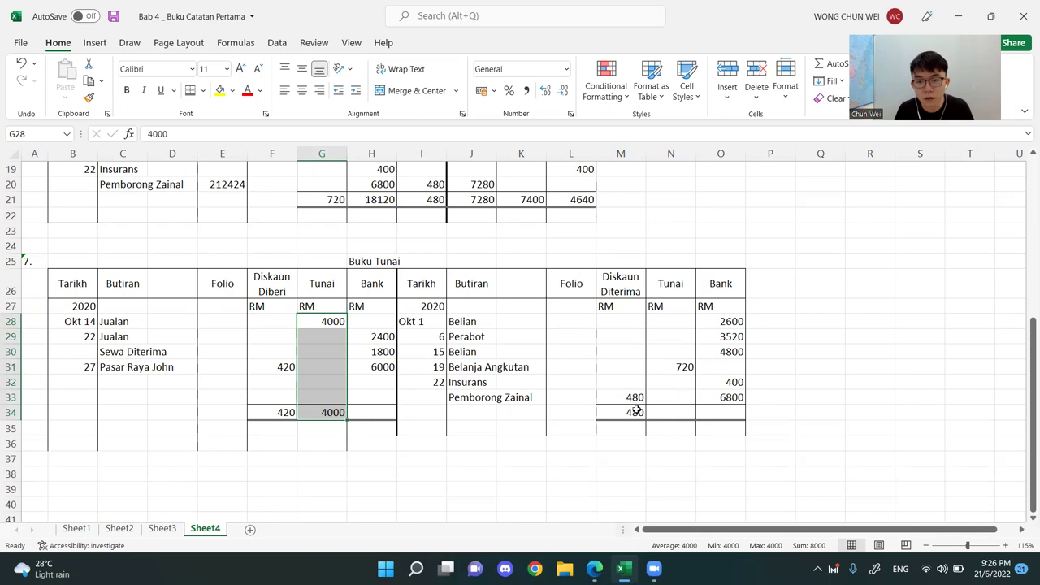
# - Enter 4000 as the credit-side Tunai total in N34
pyautogui.click(678, 414)
pyautogui.write('4000')
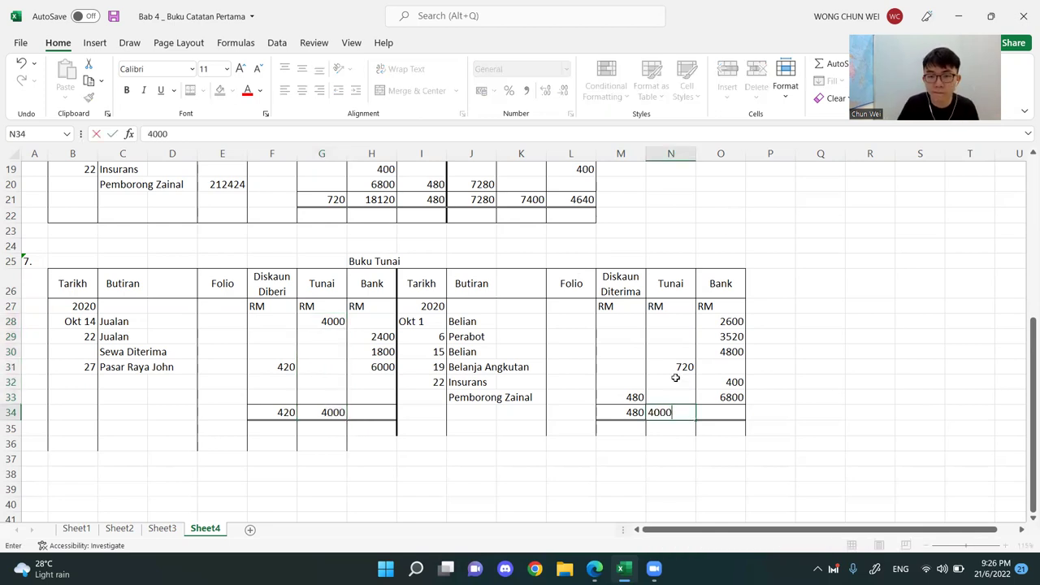
pyautogui.press('Return')
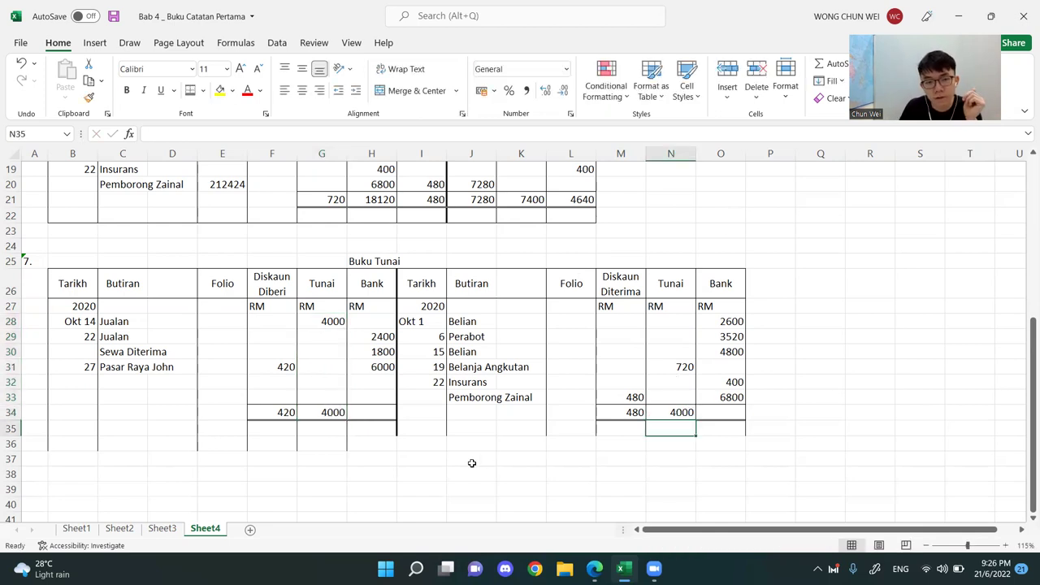
# - Compare the Tunai totals in G34 and N34 and the Tunai entries in G28 and N31
pyautogui.click(329, 416)
pyautogui.click(674, 416)
pyautogui.click(323, 417)
pyautogui.click(674, 416)
pyautogui.click(323, 414)
pyautogui.click(700, 412)
pyautogui.click(325, 320)
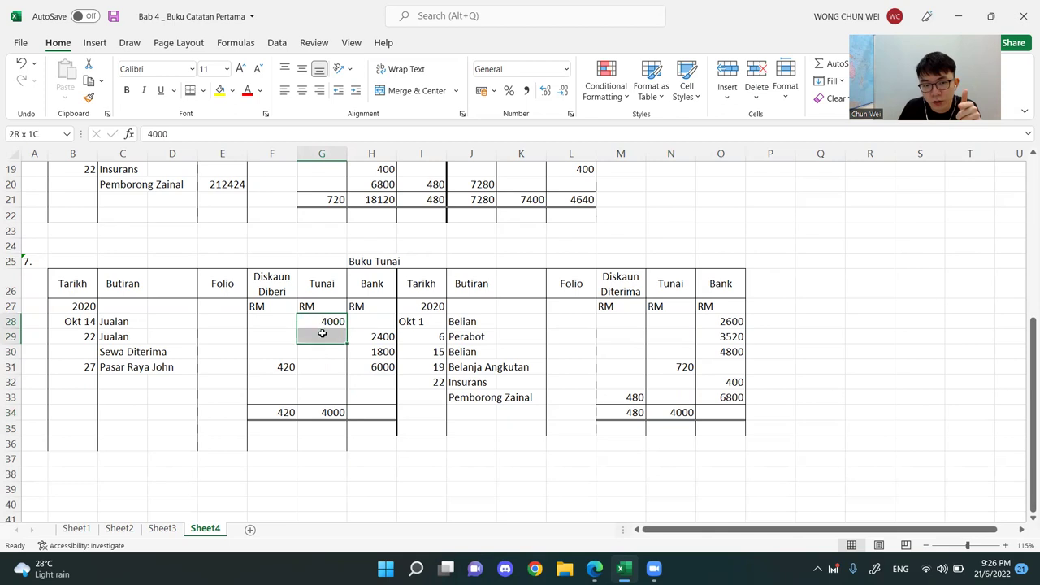
pyautogui.click(681, 367)
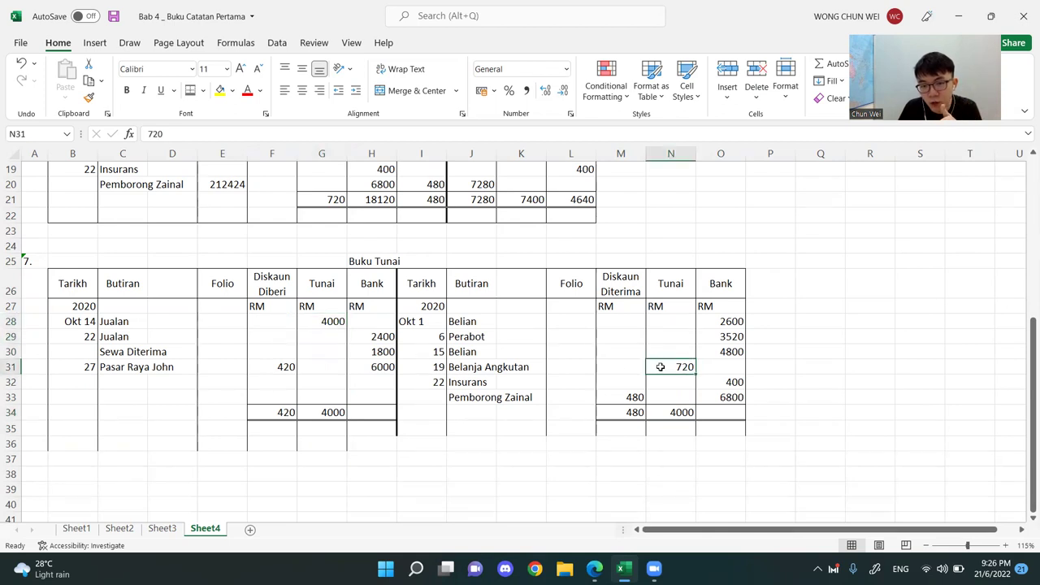
pyautogui.click(332, 412)
pyautogui.click(672, 413)
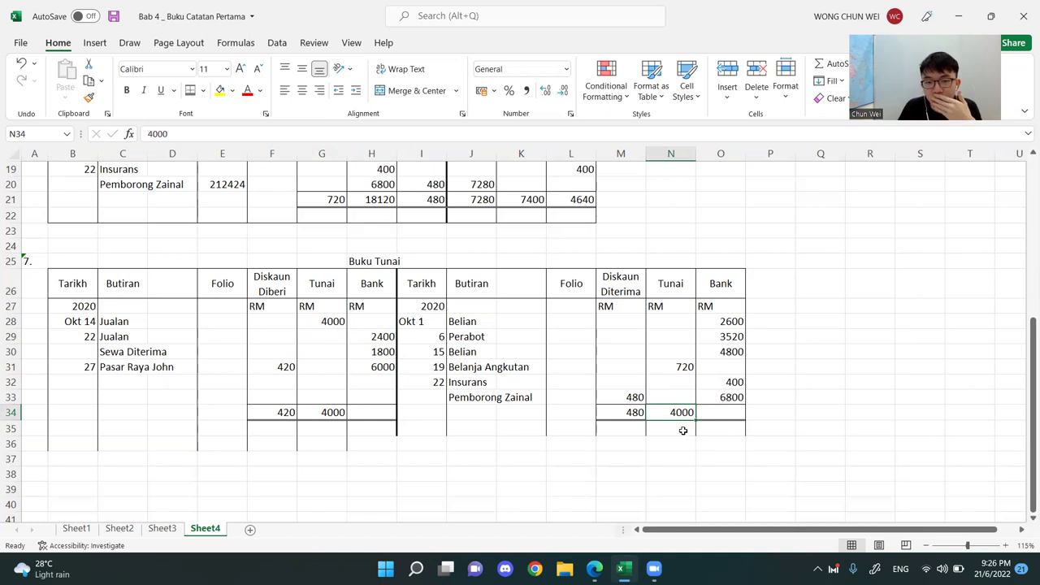
pyautogui.moveTo(628, 414); pyautogui.dragTo(723, 412)
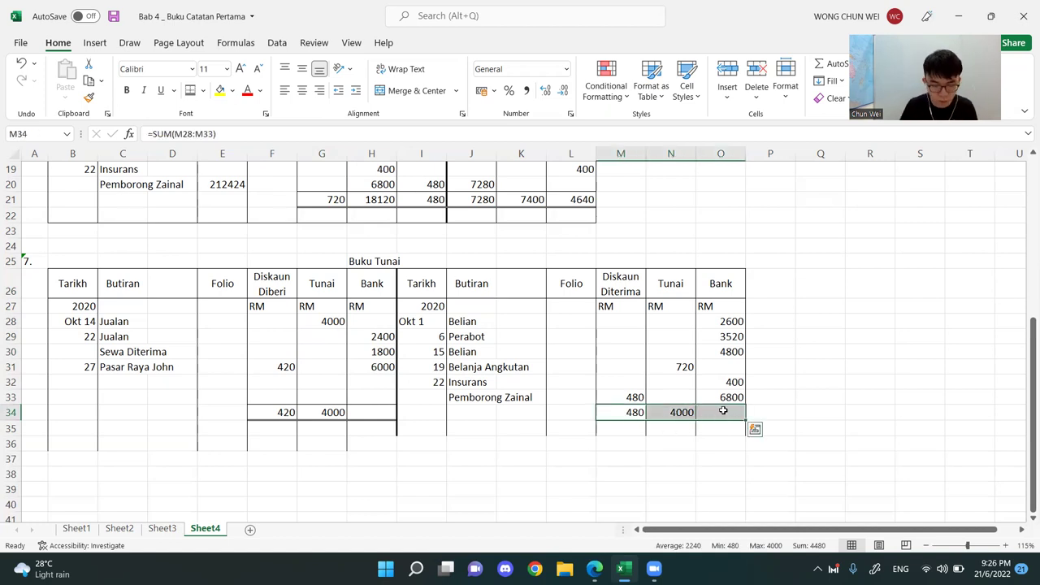
pyautogui.hotkey('shift', 'space')
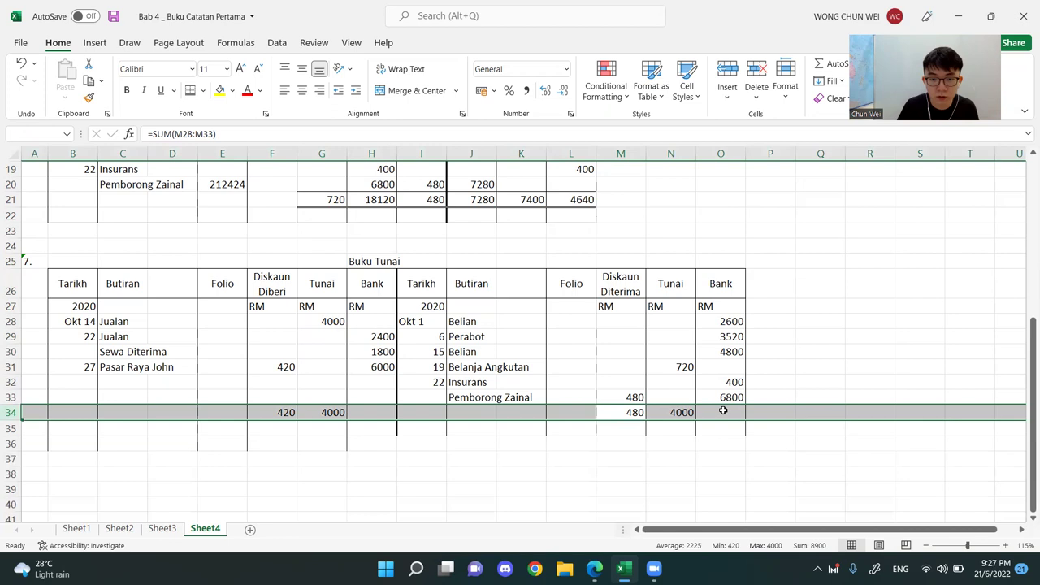
pyautogui.hotkey('ctrl', '+')
pyautogui.click(847, 501)
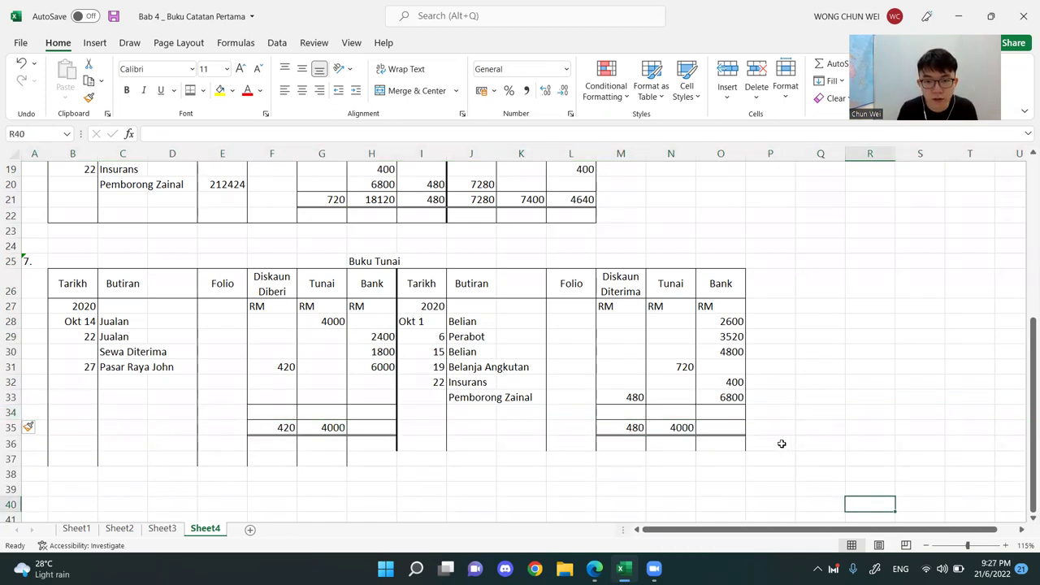
pyautogui.hotkey('ctrl', 'z')
pyautogui.click(553, 432)
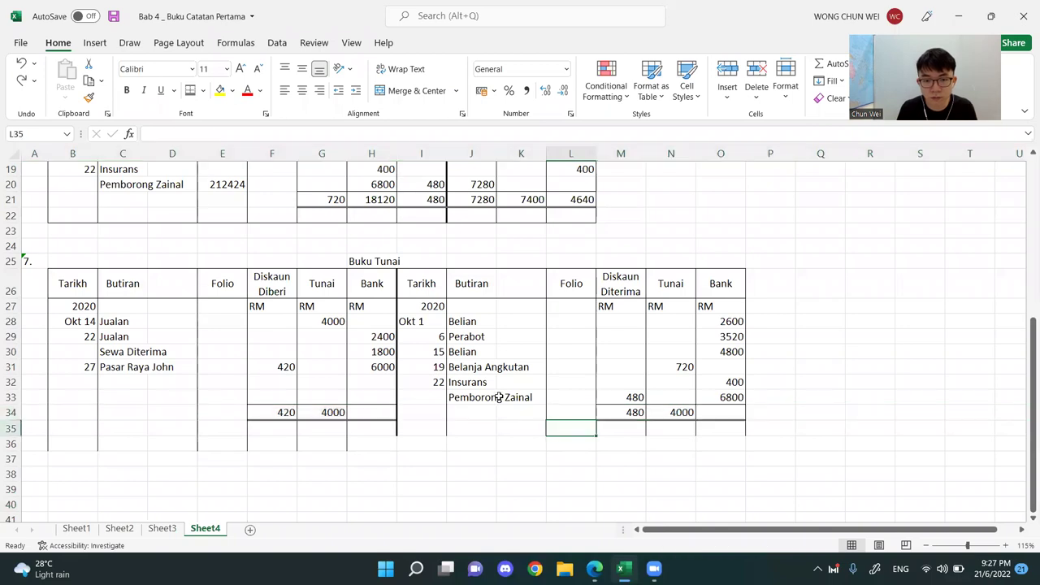
# - Insert a blank row above the Pemborong Zainal entry in the cash book
pyautogui.click(503, 395)
pyautogui.hotkey('shift', 'space')
pyautogui.hotkey('ctrl', '+')
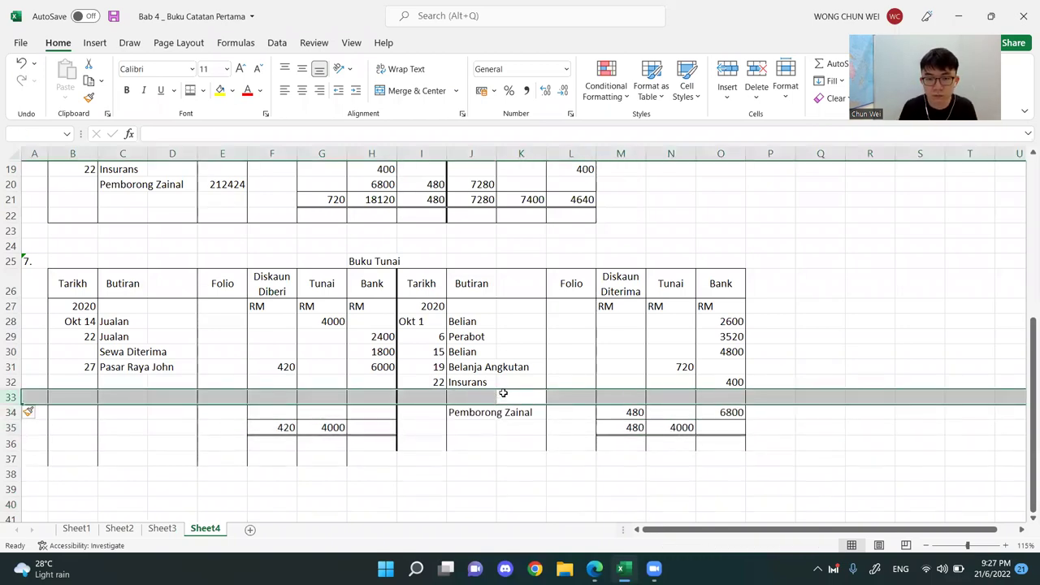
pyautogui.click(910, 430)
# - Copy the Pemborong Zainal entry from J34:O34 into row 33 and clear the original cells
pyautogui.moveTo(479, 412); pyautogui.dragTo(733, 413)
pyautogui.hotkey('ctrl', 'c')
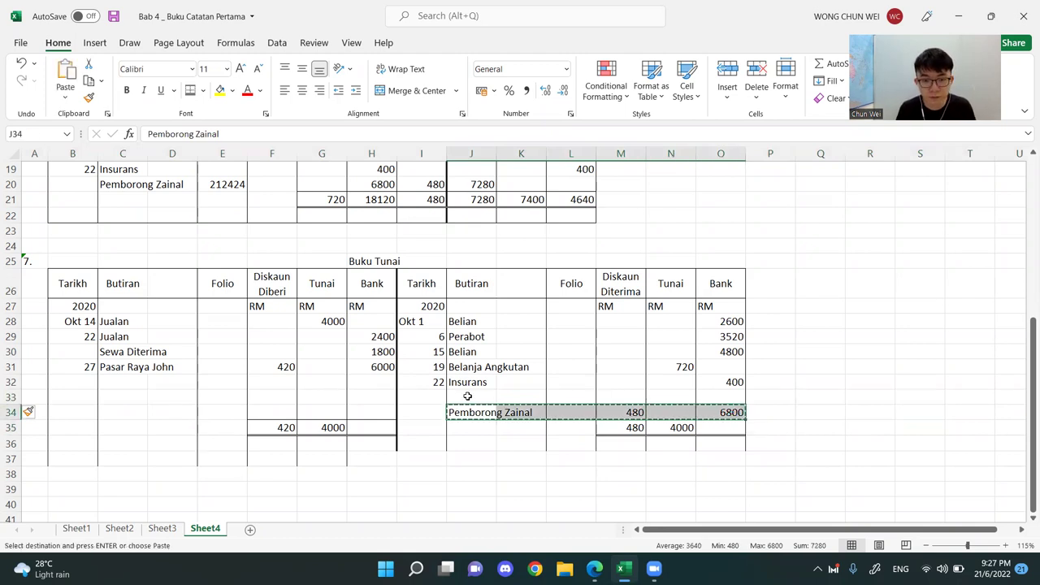
pyautogui.click(480, 398)
pyautogui.hotkey('ctrl', 'v')
pyautogui.click(570, 443)
pyautogui.moveTo(491, 415); pyautogui.dragTo(732, 413)
pyautogui.press('Delete')
pyautogui.click(838, 388)
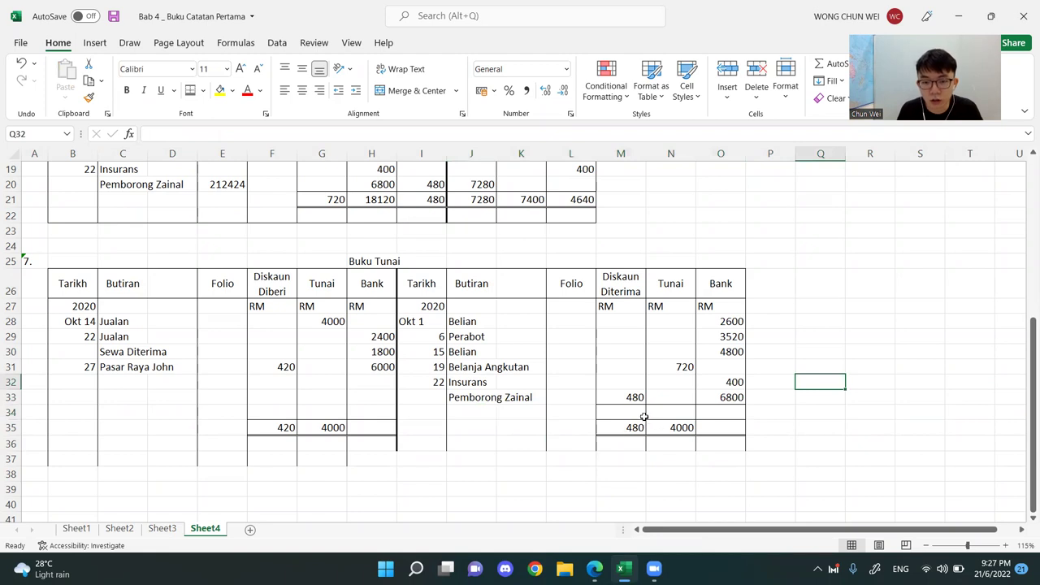
# - Erase the border line beneath the credit-side amount cells M33:O33 and return to the sheet
pyautogui.click(203, 90)
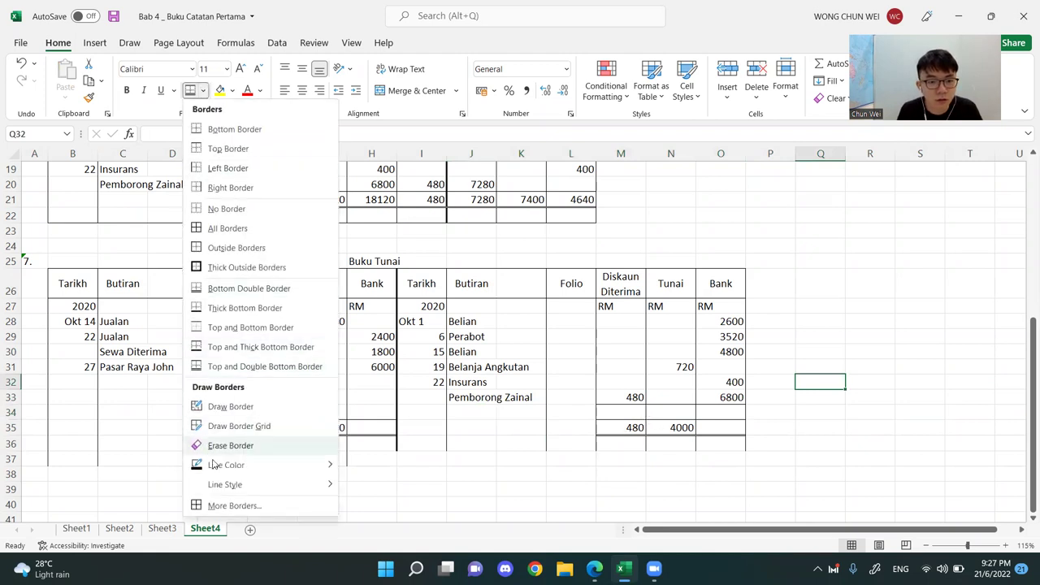
pyautogui.click(230, 446)
pyautogui.click(667, 399)
pyautogui.click(730, 398)
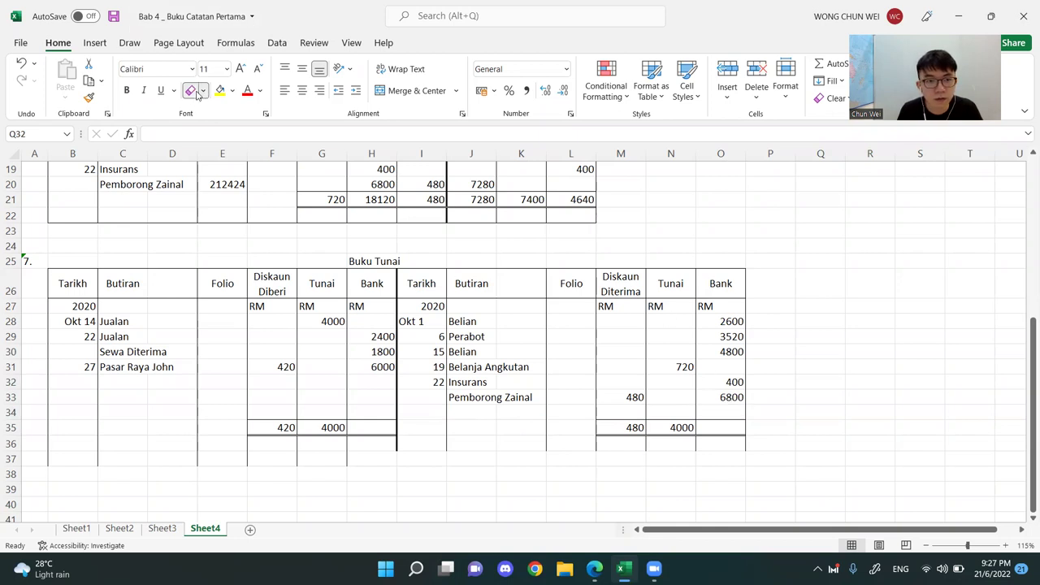
pyautogui.click(768, 429)
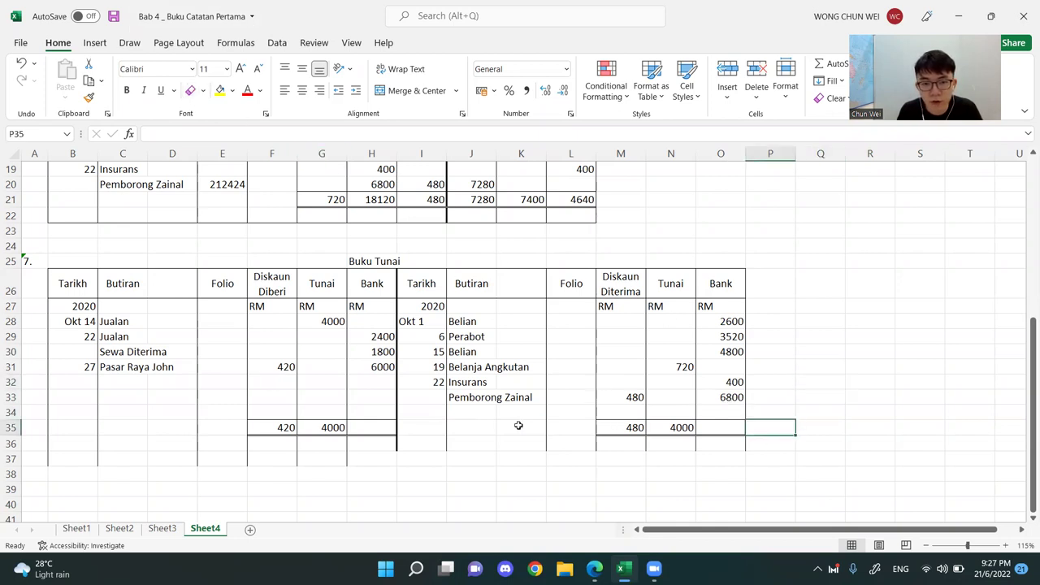
# - Review the Tunai totals and the Belanja Angkutan amount, and calculate the credit-side Tunai balance in N34 with =N35-N31
pyautogui.click(681, 431)
pyautogui.click(327, 426)
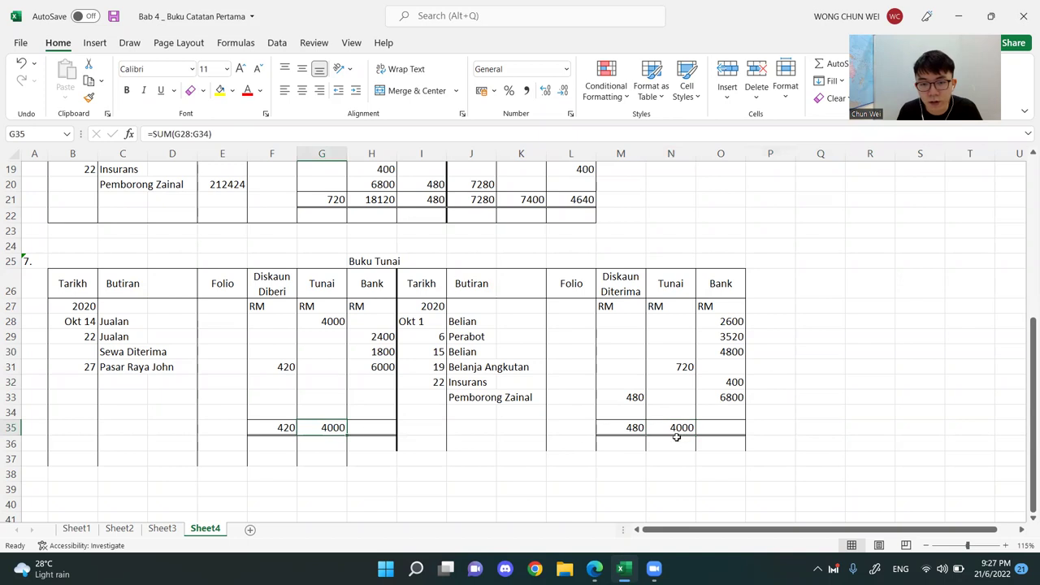
pyautogui.click(684, 430)
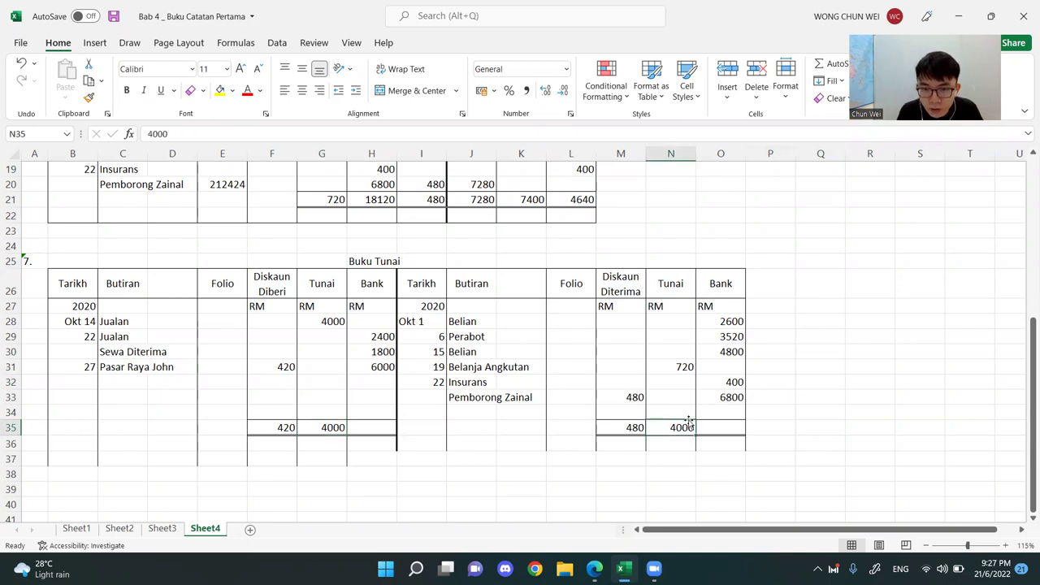
pyautogui.click(687, 369)
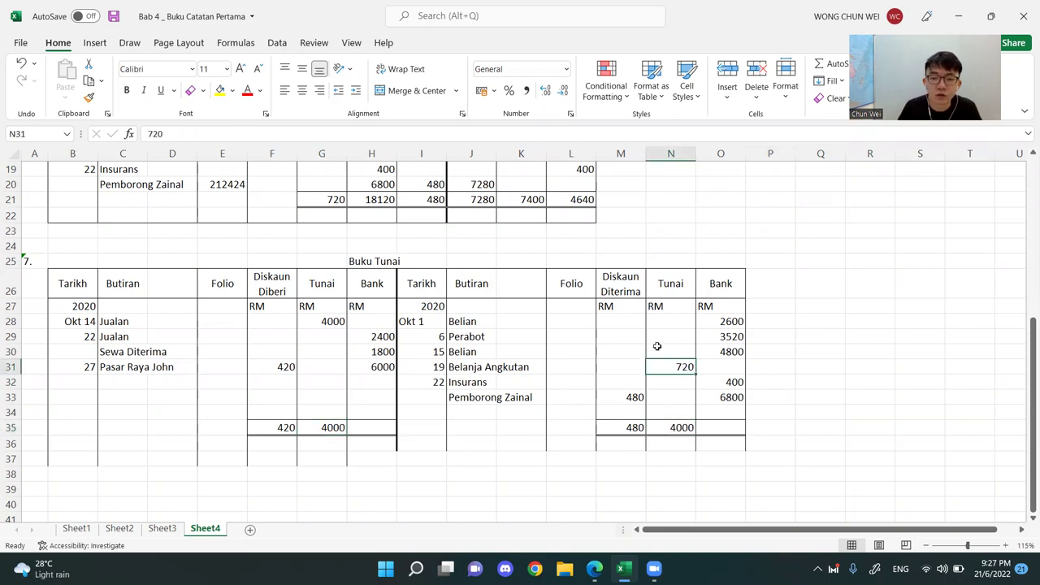
pyautogui.click(675, 417)
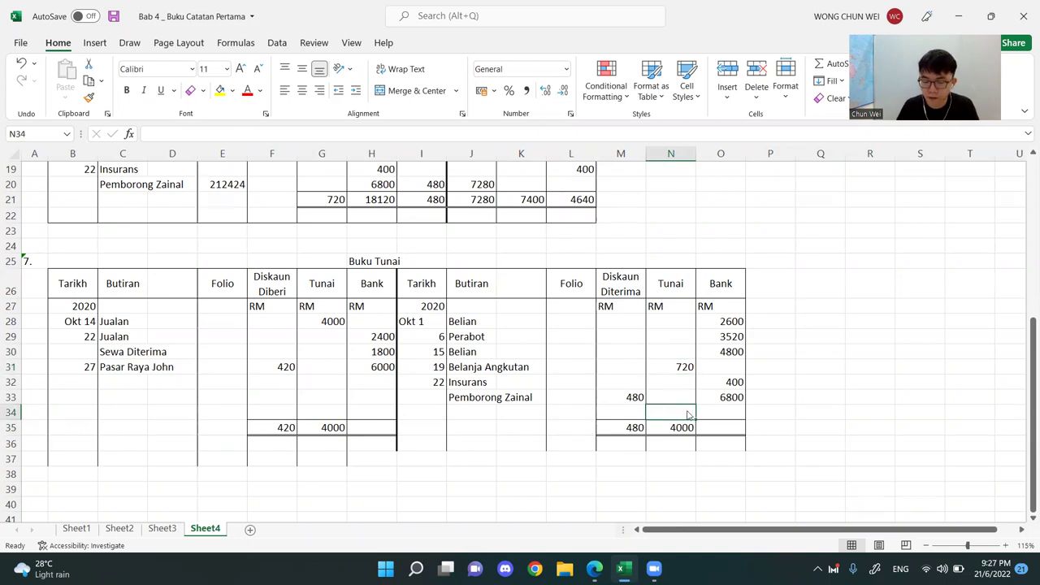
pyautogui.write('=')
pyautogui.click(683, 431)
pyautogui.write('-')
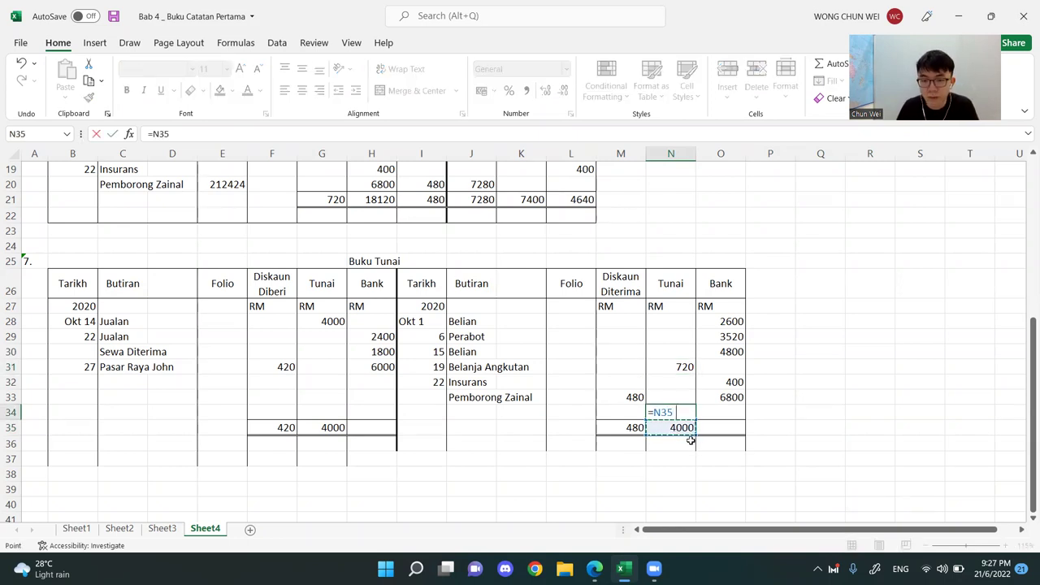
pyautogui.click(681, 370)
pyautogui.press('Return')
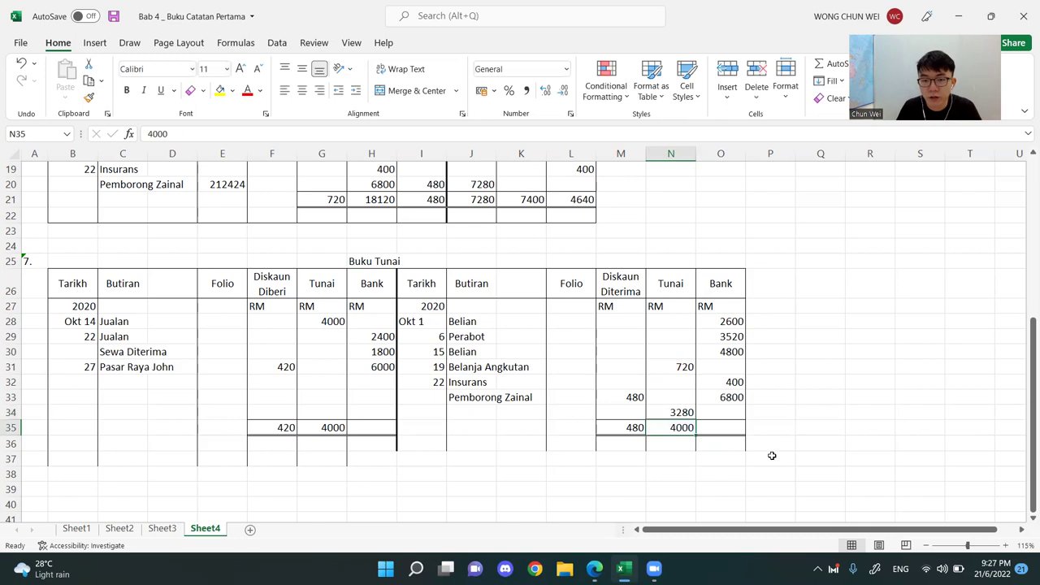
pyautogui.click(772, 457)
# - Label the balance row "Baki h/b" in the credit-side Butiran cell J34
pyautogui.click(683, 412)
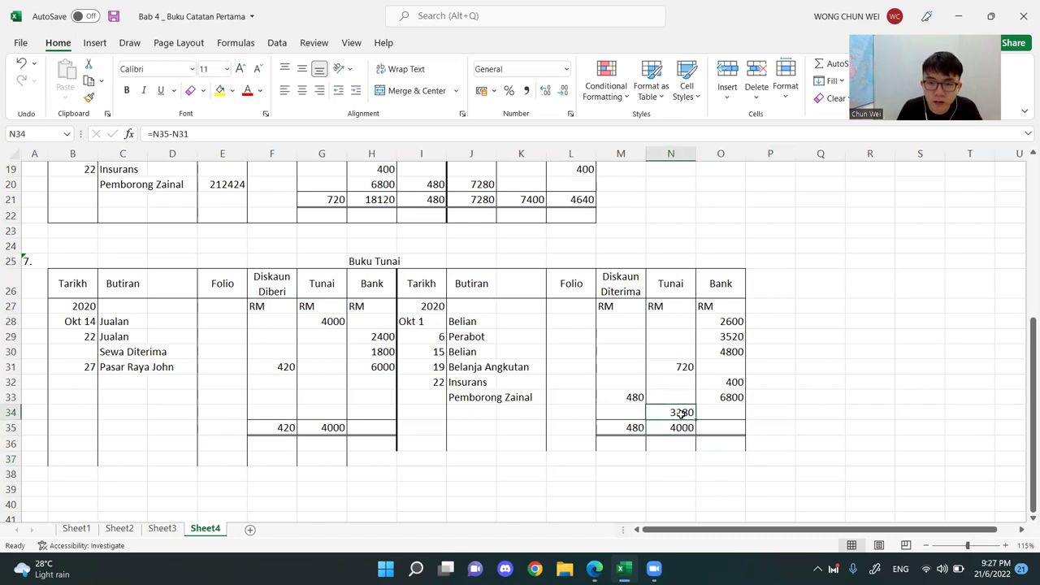
pyautogui.click(476, 413)
pyautogui.write('Bak')
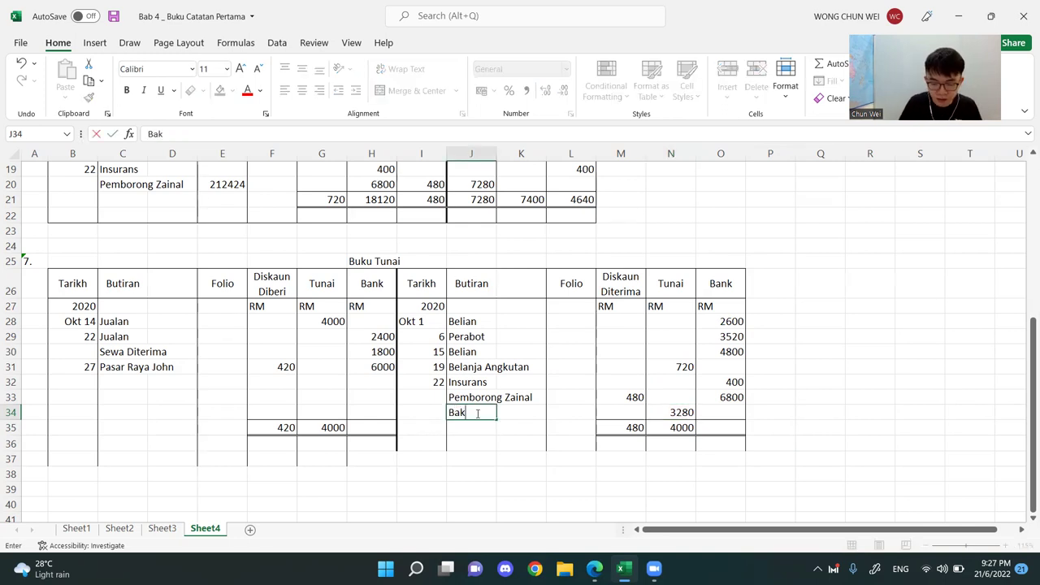
pyautogui.write('i h/b')
pyautogui.press('Return')
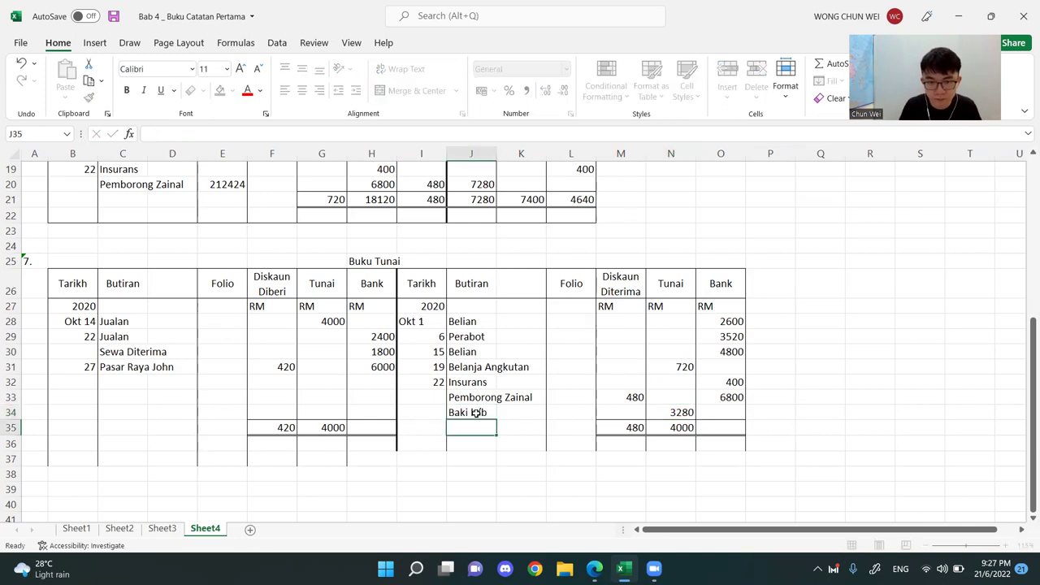
# - Date the Baki h/b entry 31 in the Tarikh cell I34
pyautogui.click(435, 415)
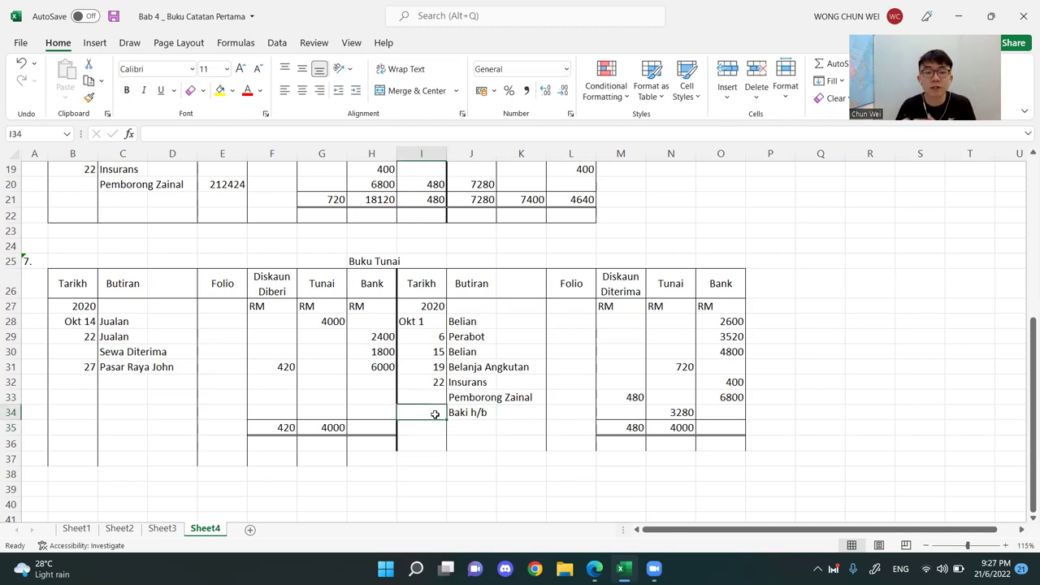
pyautogui.write('30')
pyautogui.press('Return')
pyautogui.click(938, 395)
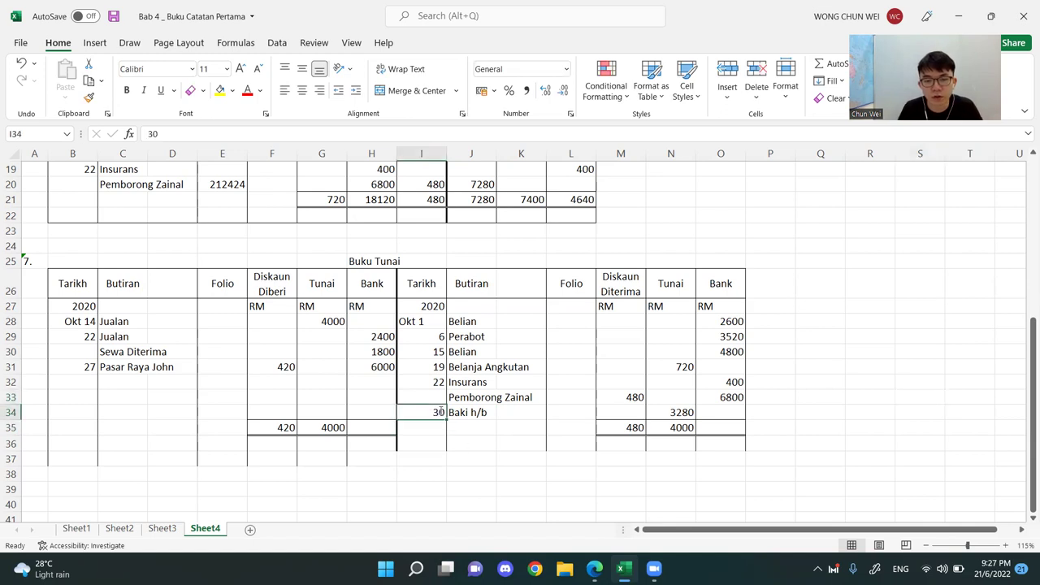
pyautogui.doubleClick(439, 412)
pyautogui.press('BackSpace')
pyautogui.write('1')
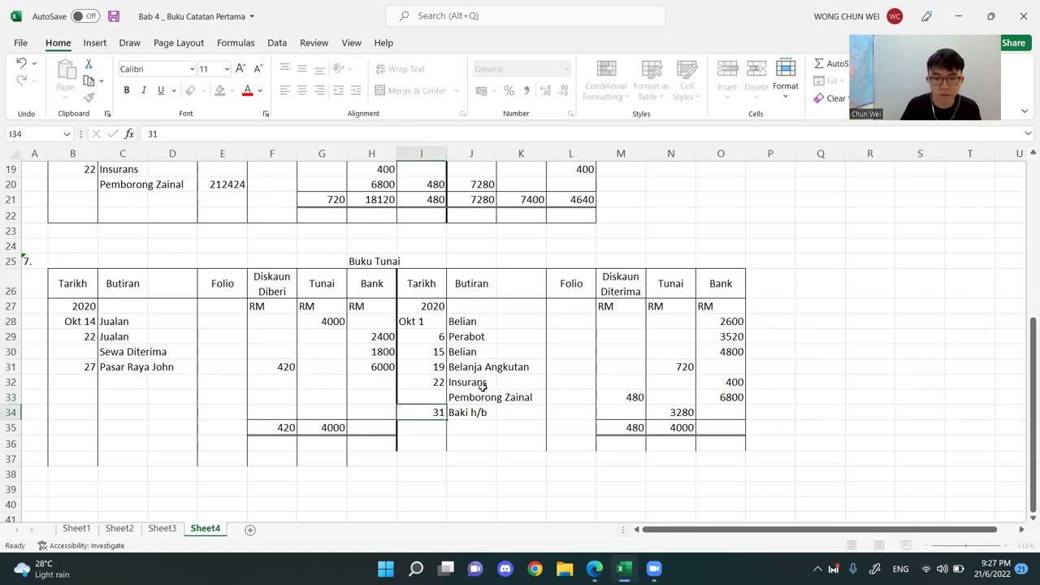
pyautogui.press('Return')
pyautogui.moveTo(909, 427); pyautogui.dragTo(946, 423)
pyautogui.click(767, 461)
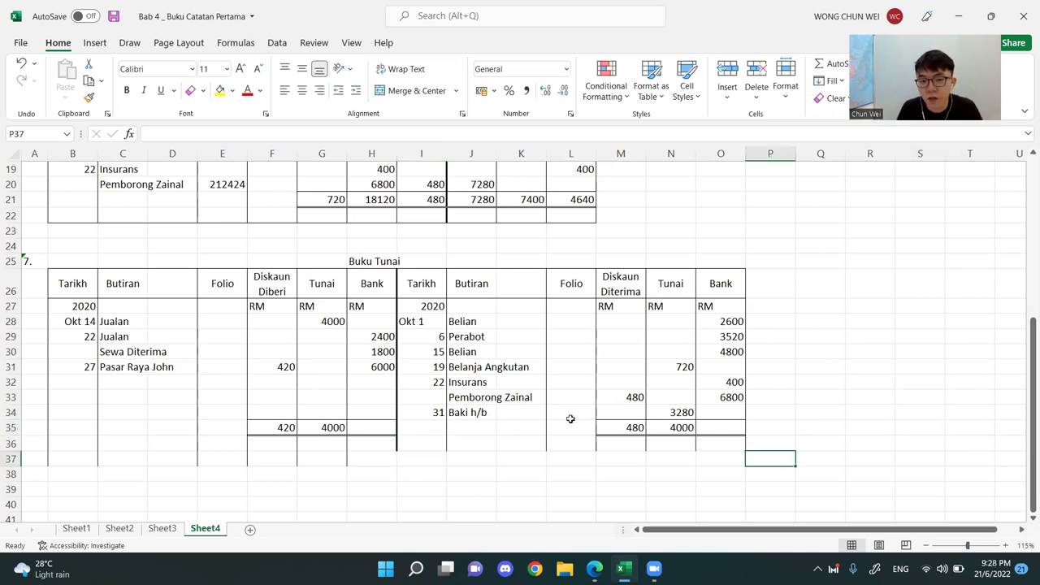
# - Review the Tunai balance in N34 and compare the debit-side and credit-side Bank columns
pyautogui.click(666, 413)
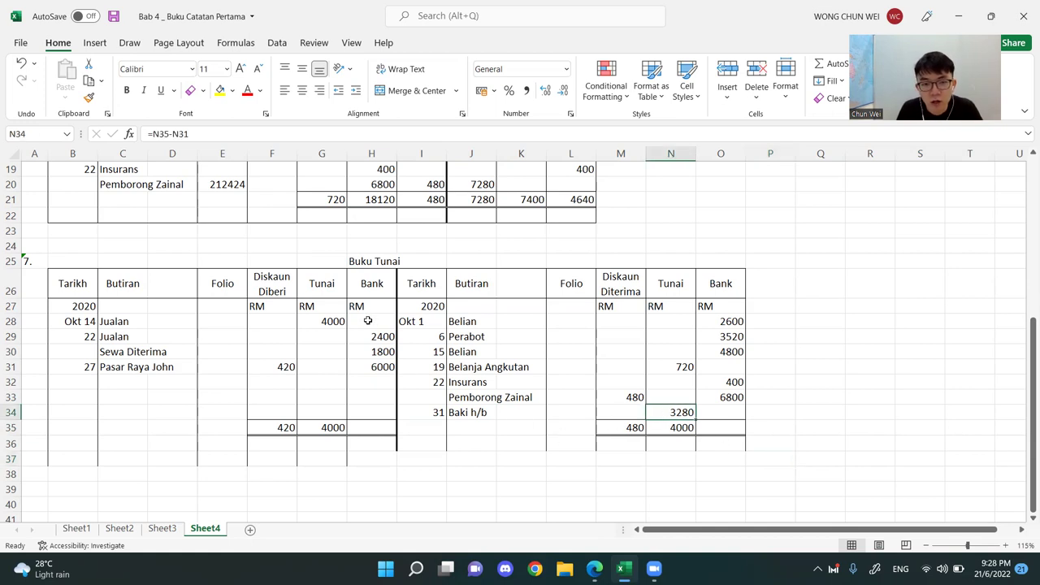
pyautogui.moveTo(372, 284); pyautogui.dragTo(374, 445)
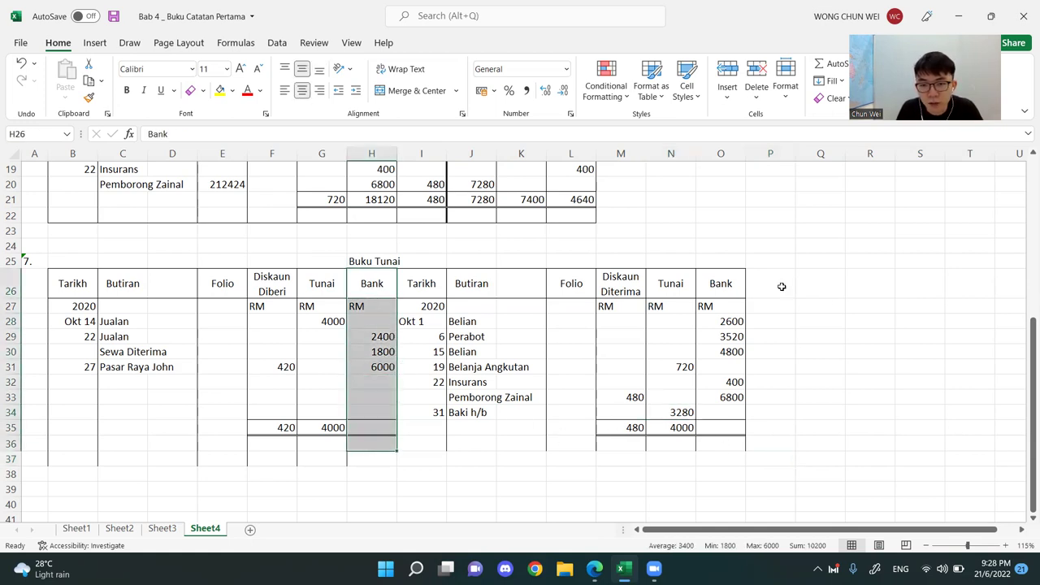
pyautogui.click(735, 287)
pyautogui.moveTo(727, 322); pyautogui.dragTo(711, 439)
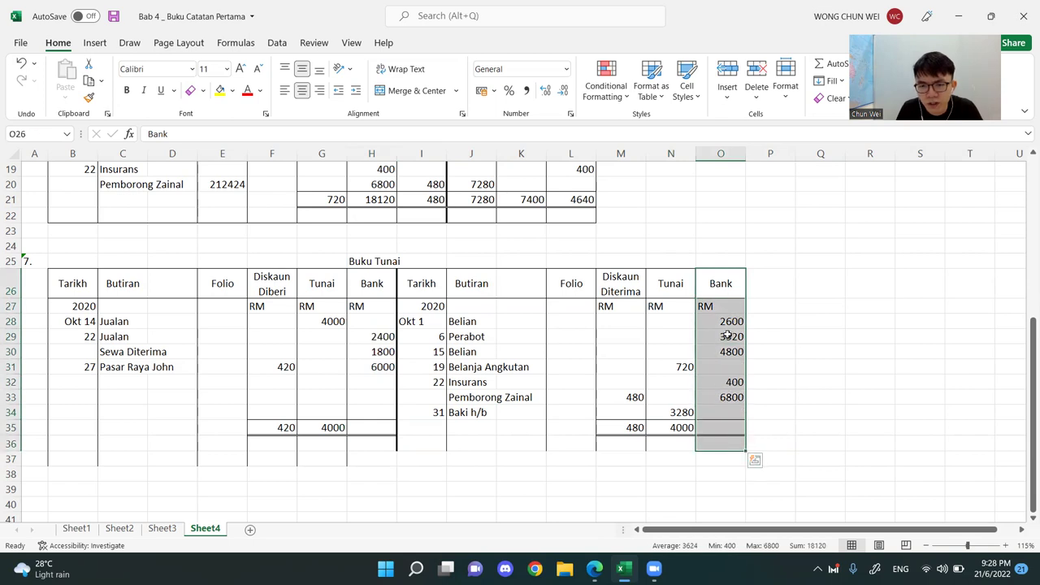
# - Total the credit-side Bank amounts from O28 down with AutoSum in O35
pyautogui.click(773, 369)
pyautogui.moveTo(727, 325); pyautogui.dragTo(735, 426)
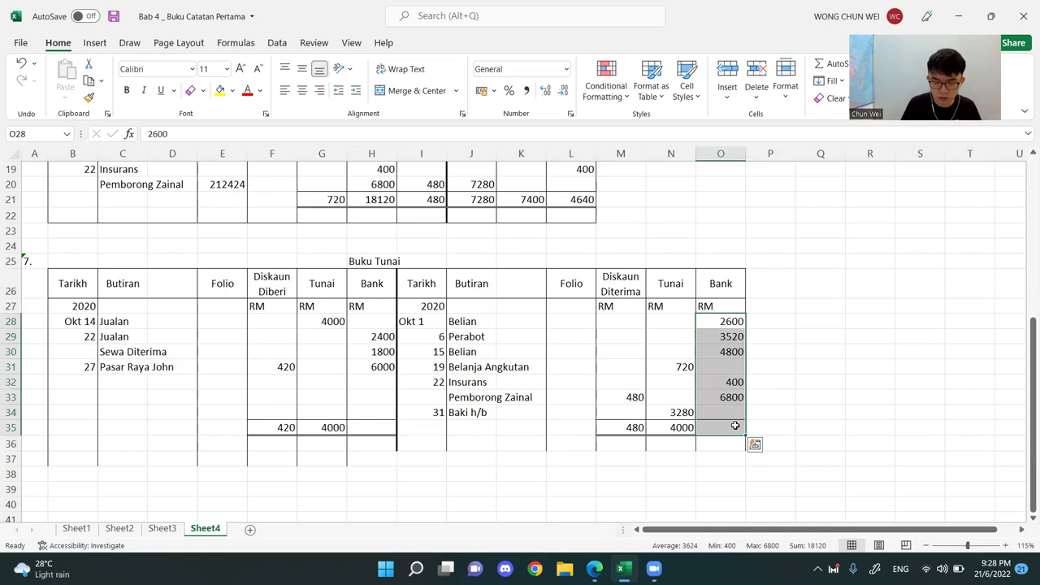
pyautogui.hotkey('alt', '=')
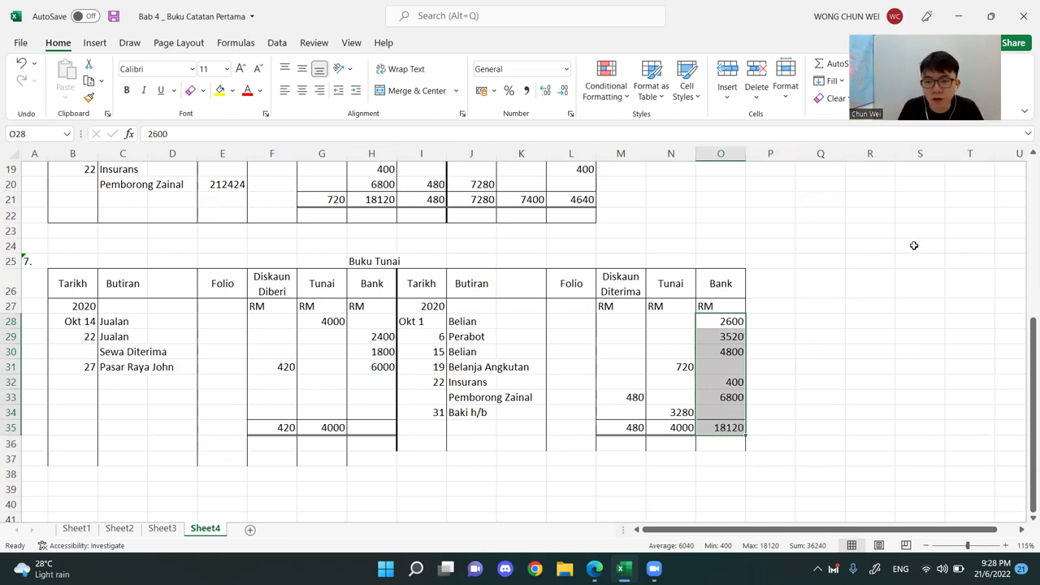
# - Bring the credit-side Bank total into the debit-side Bank total cell H35 with =O35
pyautogui.click(371, 427)
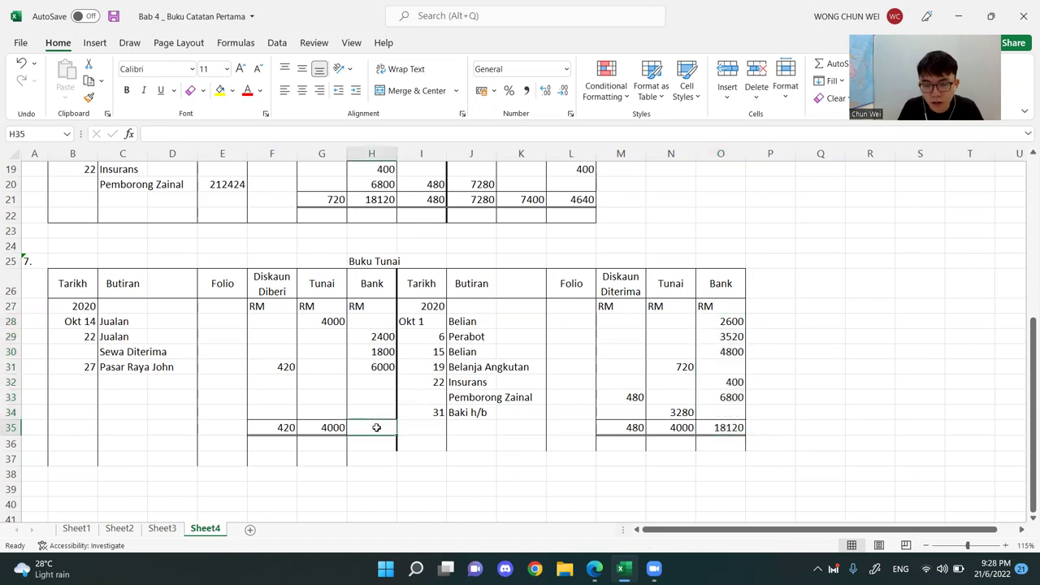
pyautogui.write('=')
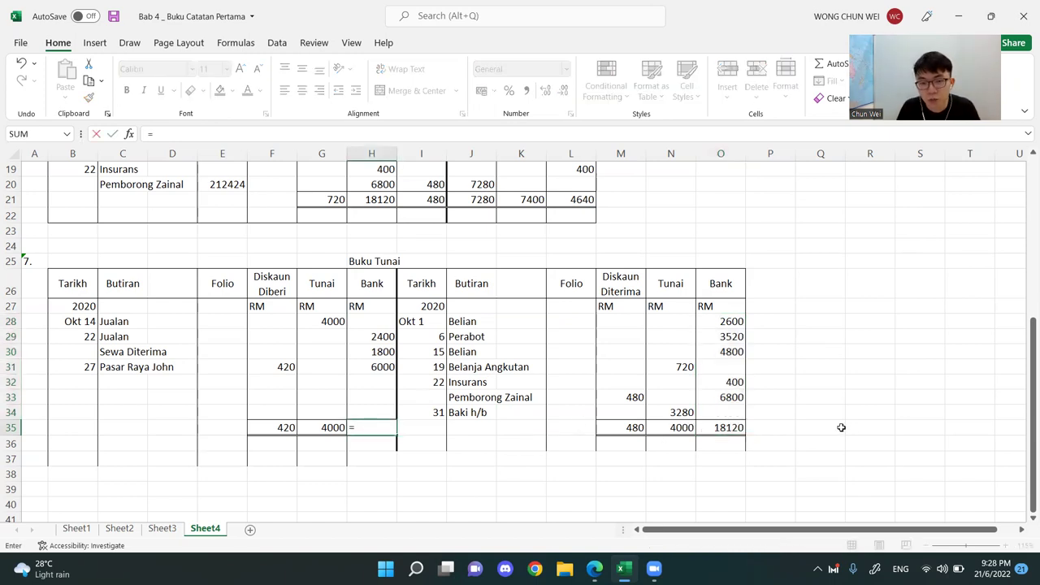
pyautogui.click(728, 431)
pyautogui.press('Return')
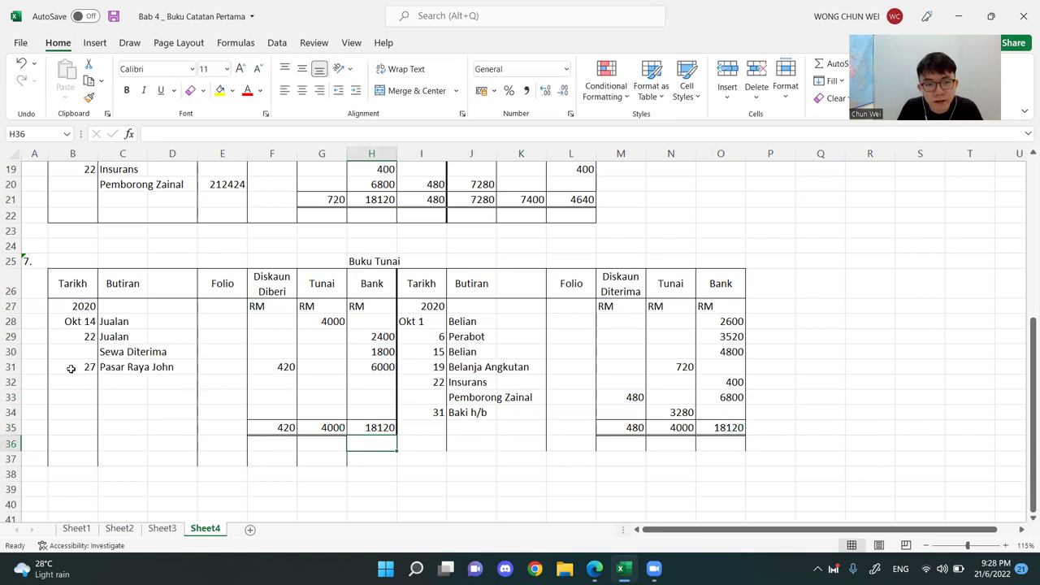
# - Calculate the debit-side Bank balance in H32 with =H35-H29-H30-H31
pyautogui.moveTo(75, 376); pyautogui.dragTo(373, 389)
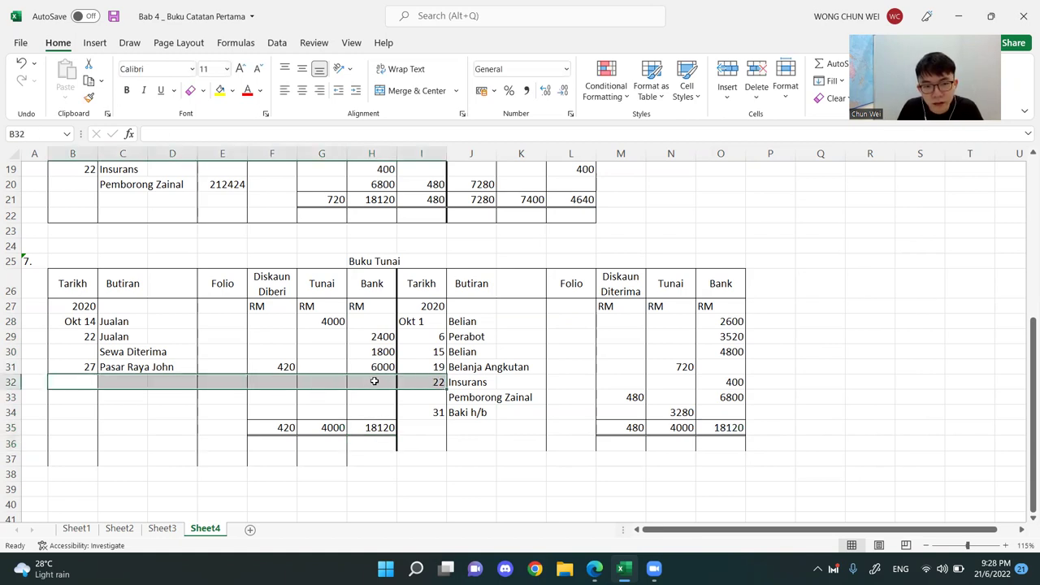
pyautogui.click(374, 382)
pyautogui.write('=')
pyautogui.click(378, 428)
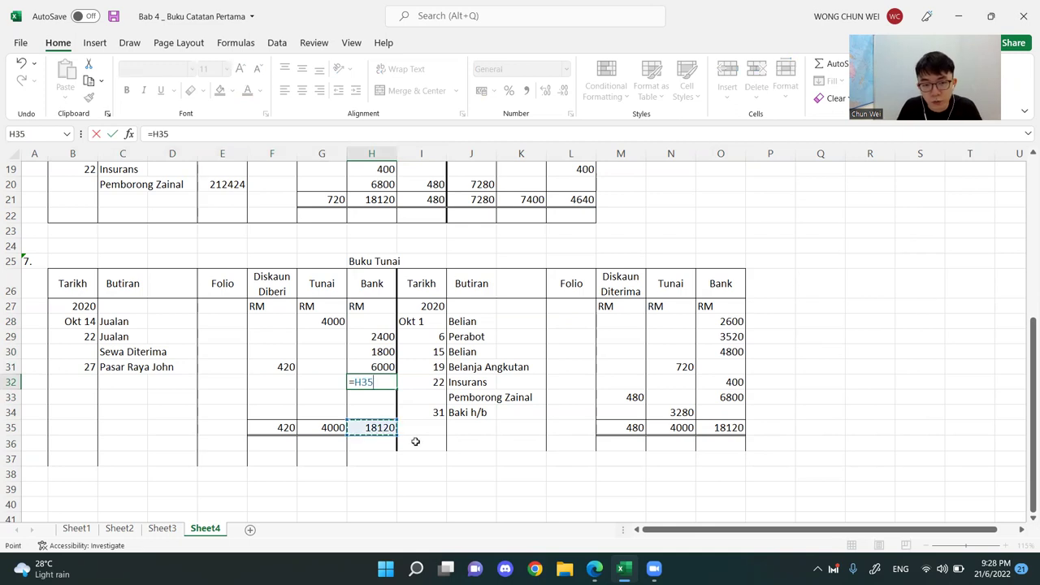
pyautogui.write('-')
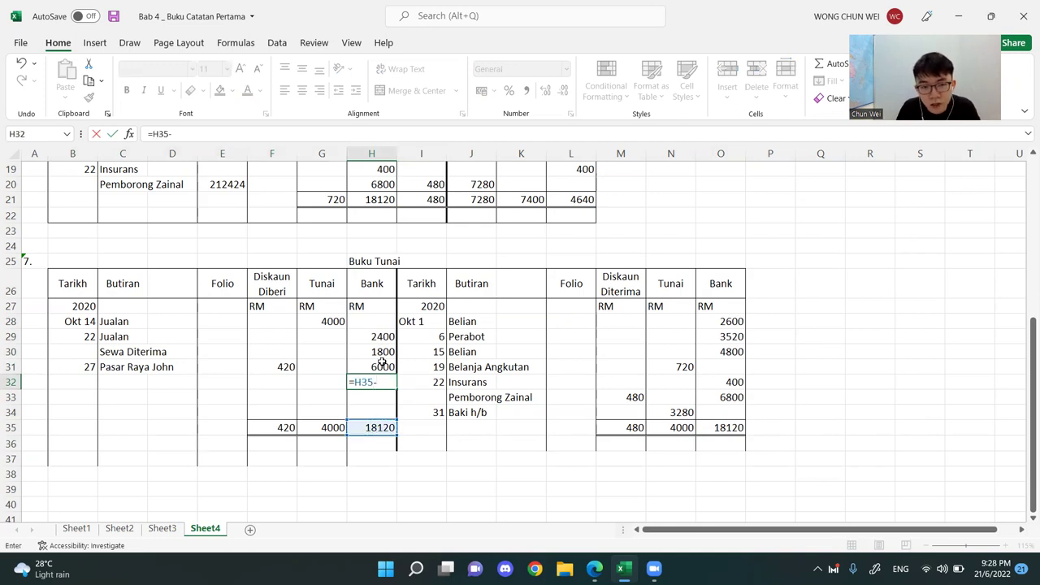
pyautogui.click(383, 337)
pyautogui.write('-')
pyautogui.click(379, 351)
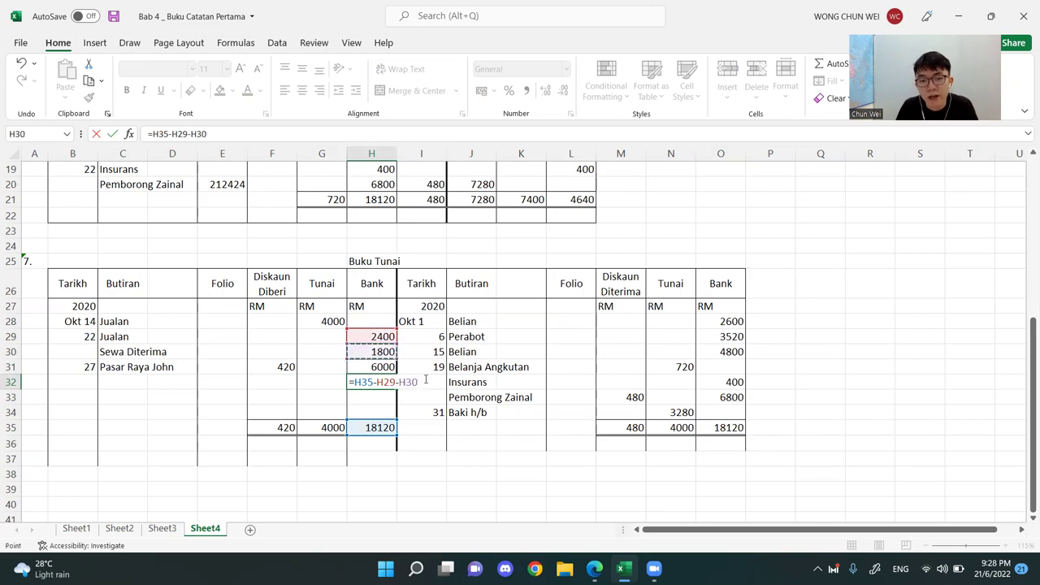
pyautogui.write('-')
pyautogui.click(382, 367)
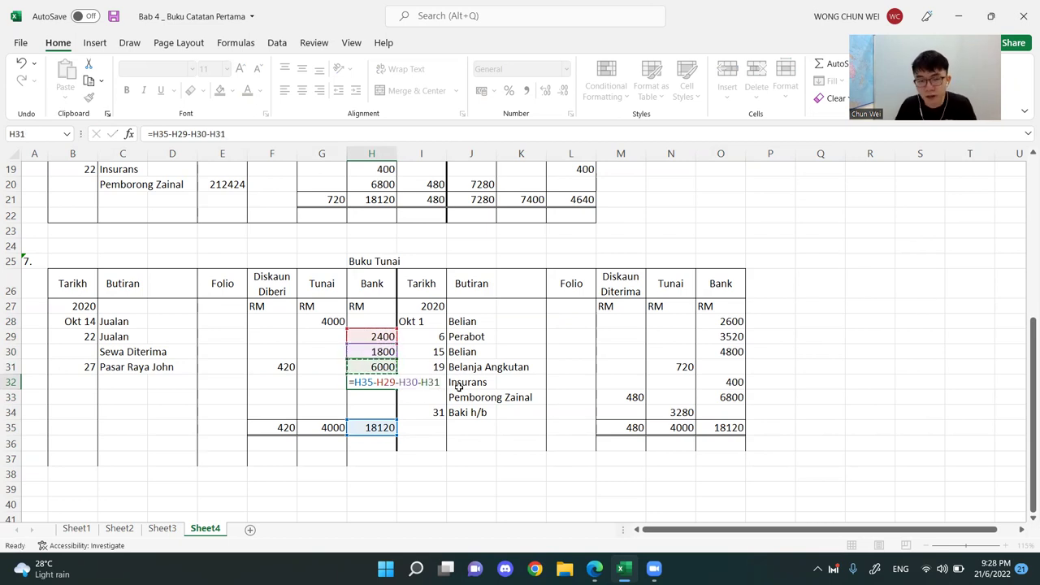
pyautogui.press('Return')
# - Label the debit-side Bank balance row "Baki h/b" in C32 and date it 31 in B32
pyautogui.moveTo(381, 382); pyautogui.dragTo(146, 377)
pyautogui.click(108, 380)
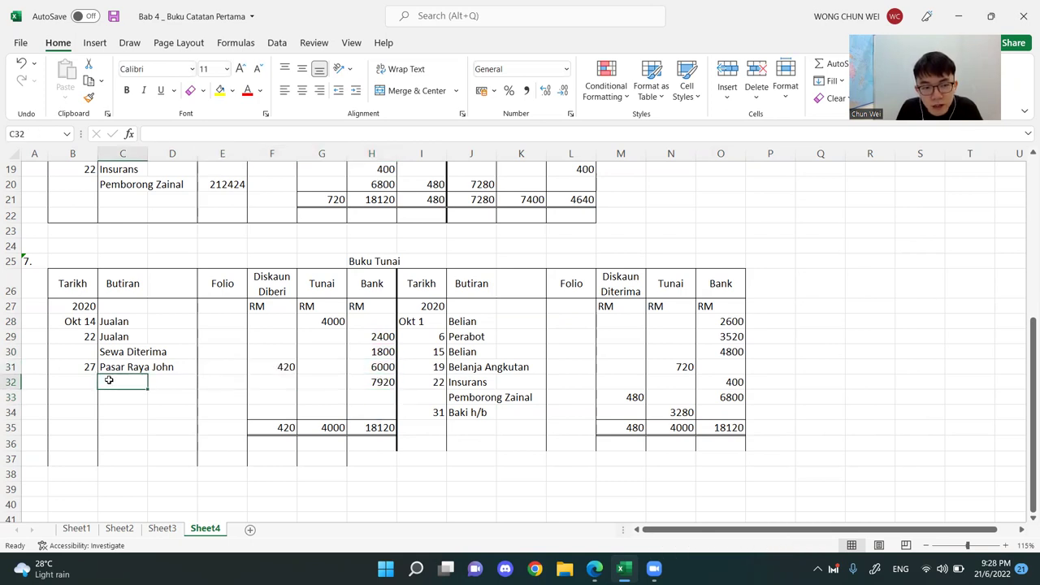
pyautogui.write('Baki h/b')
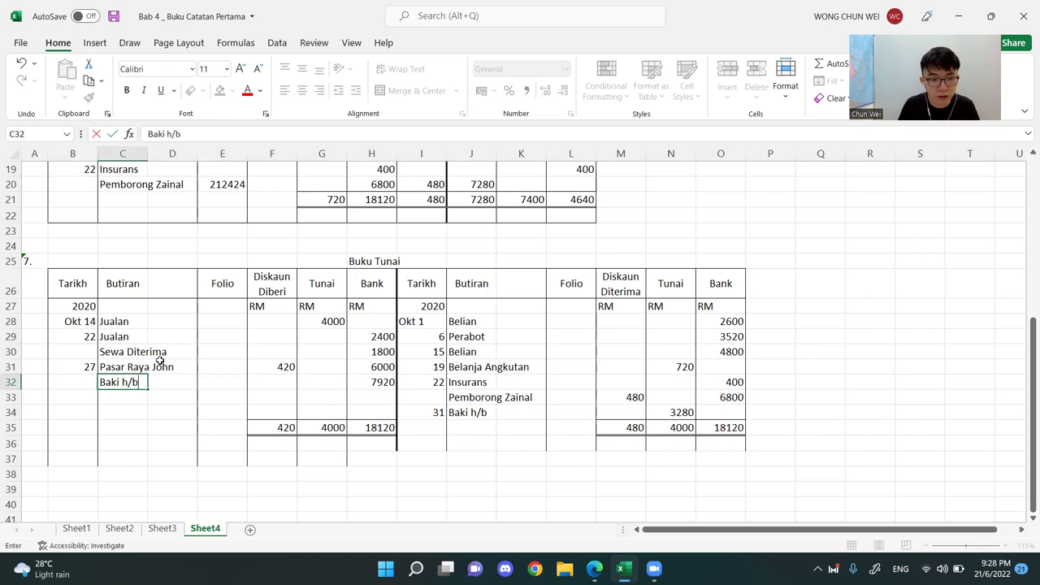
pyautogui.press('Return')
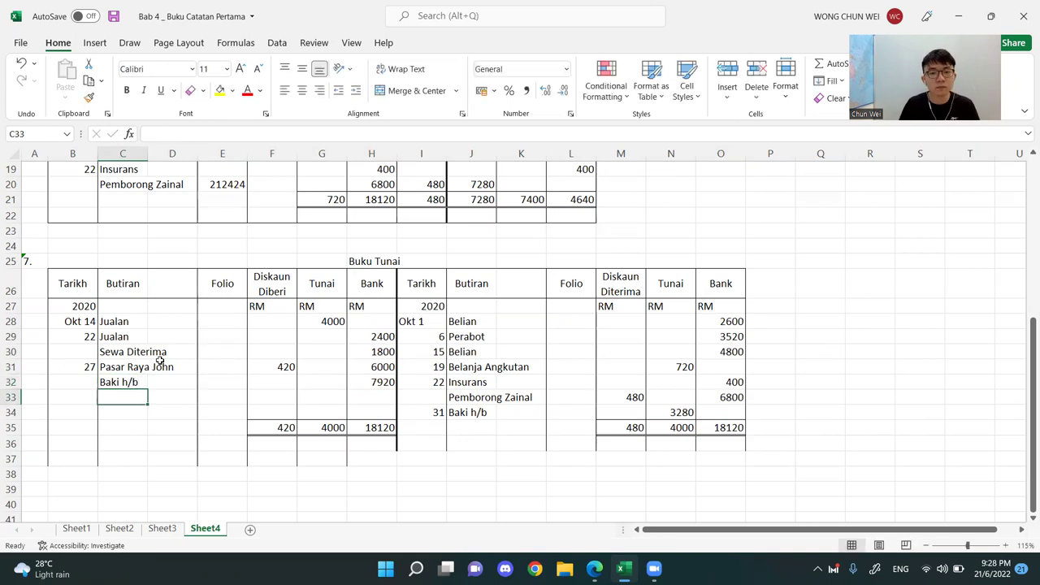
pyautogui.click(79, 381)
pyautogui.write('3')
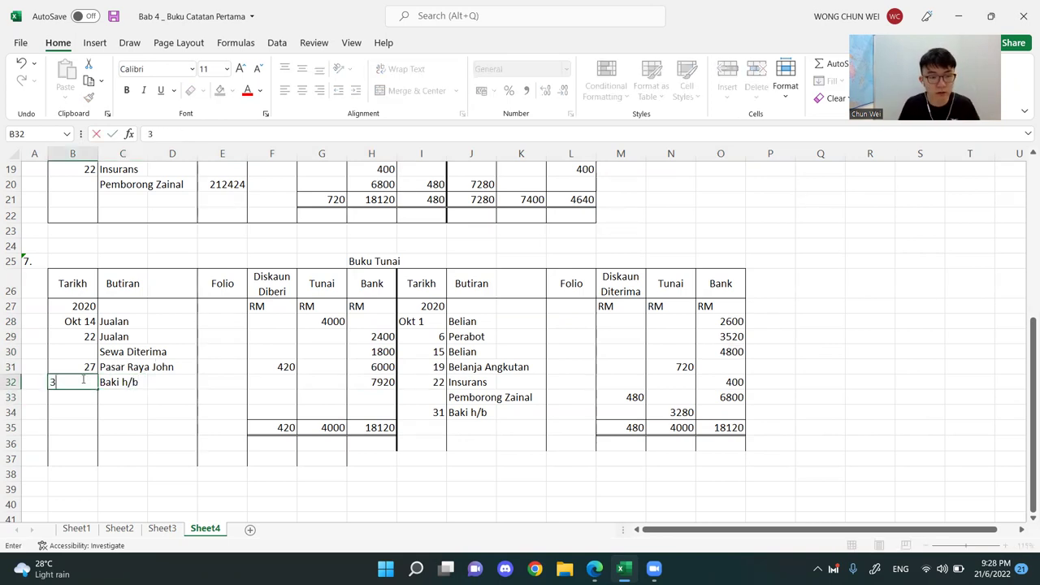
pyautogui.press('Return')
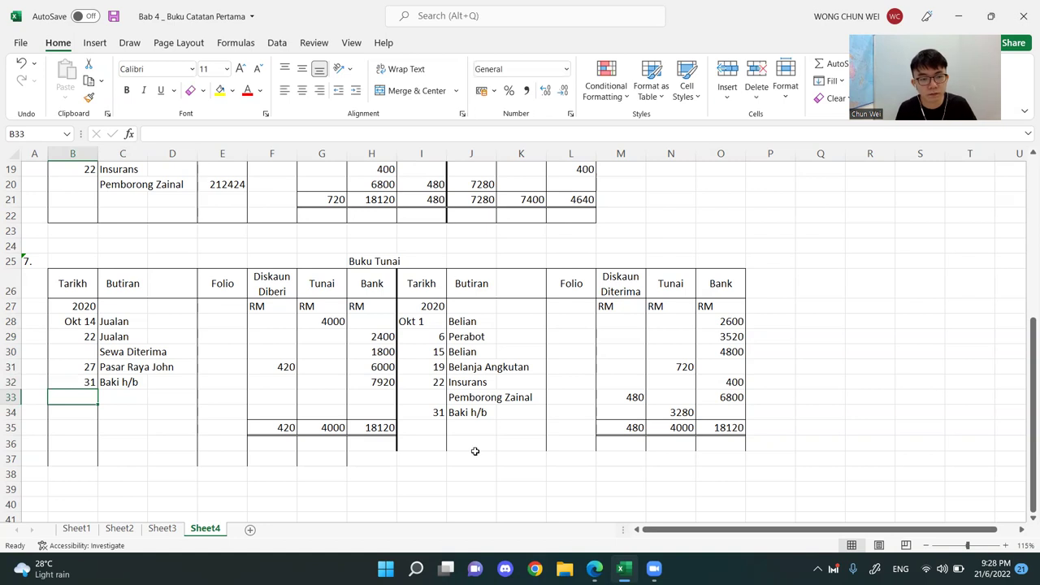
# - Enter "Baki b/b" in the debit-side Butiran cell C36 and date it Nov 1 in B36
pyautogui.click(564, 457)
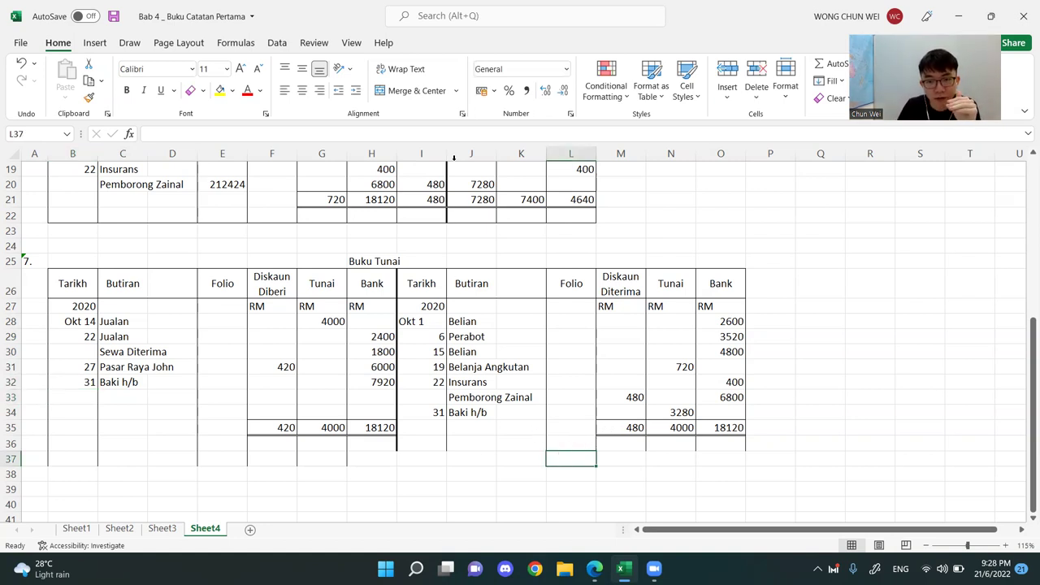
pyautogui.click(485, 412)
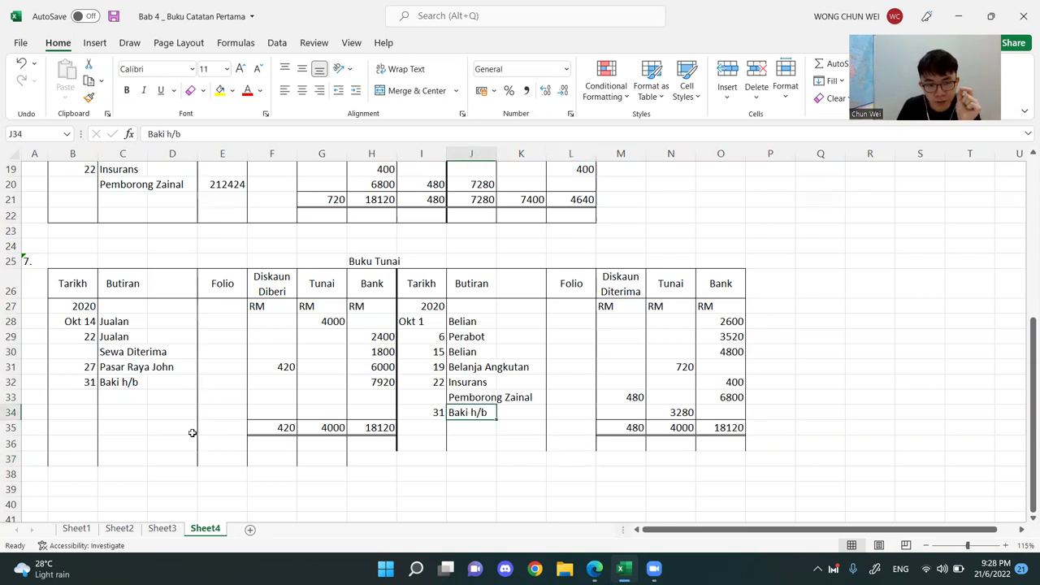
pyautogui.click(131, 440)
pyautogui.write('Ba')
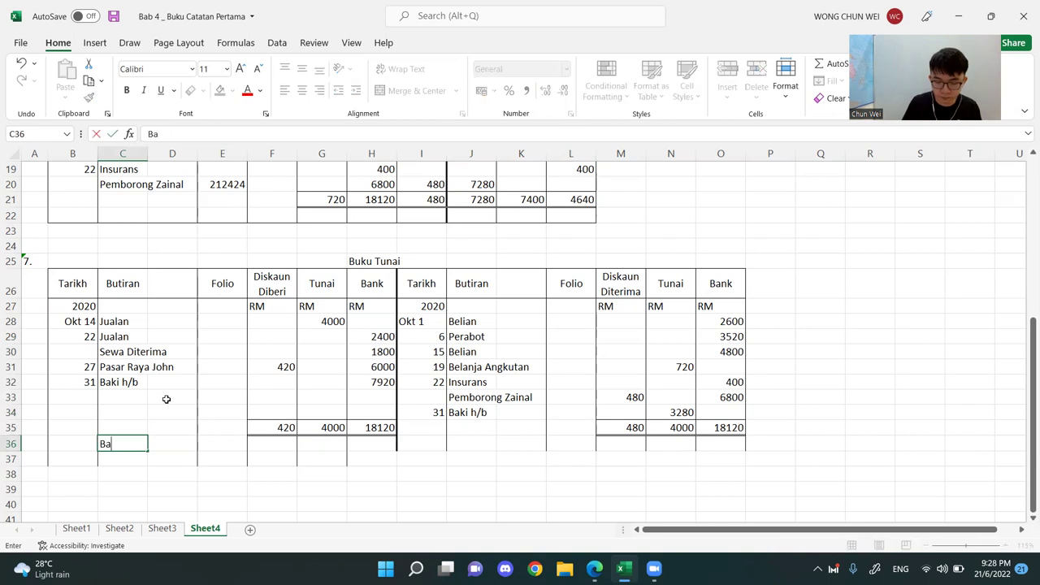
pyautogui.write('ki b/b')
pyautogui.press('Return')
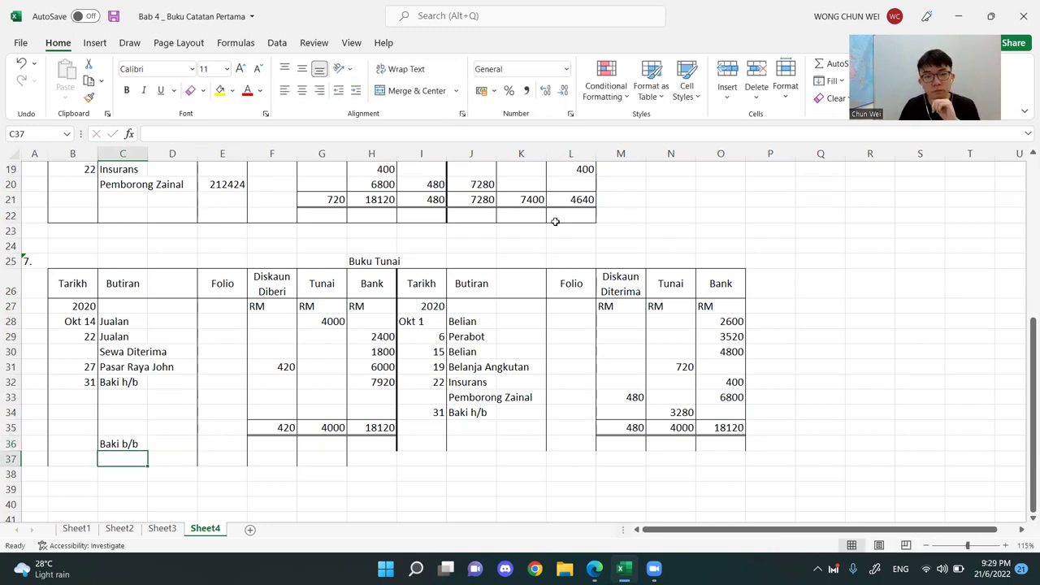
pyautogui.click(479, 412)
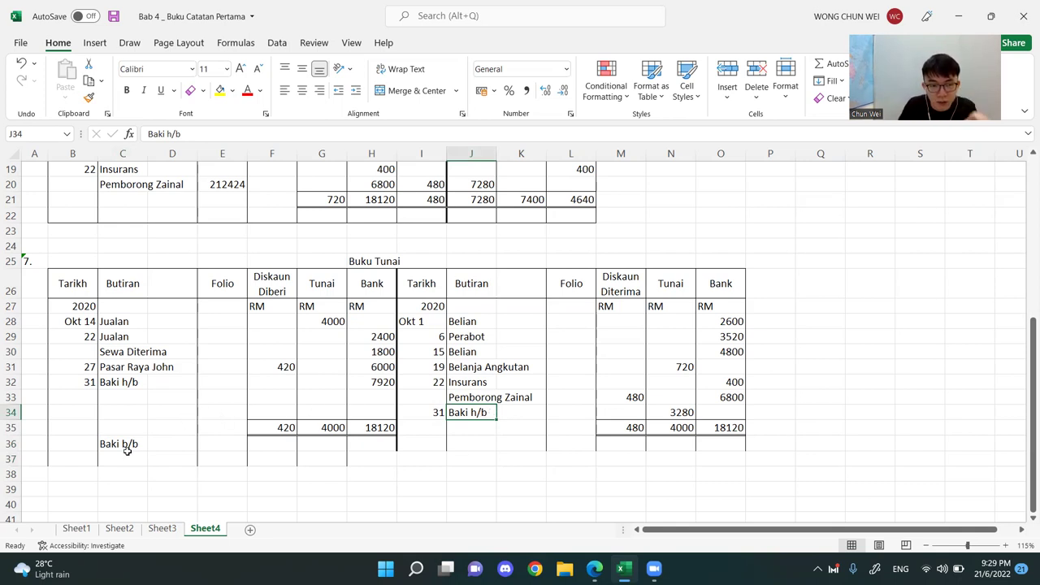
pyautogui.click(73, 444)
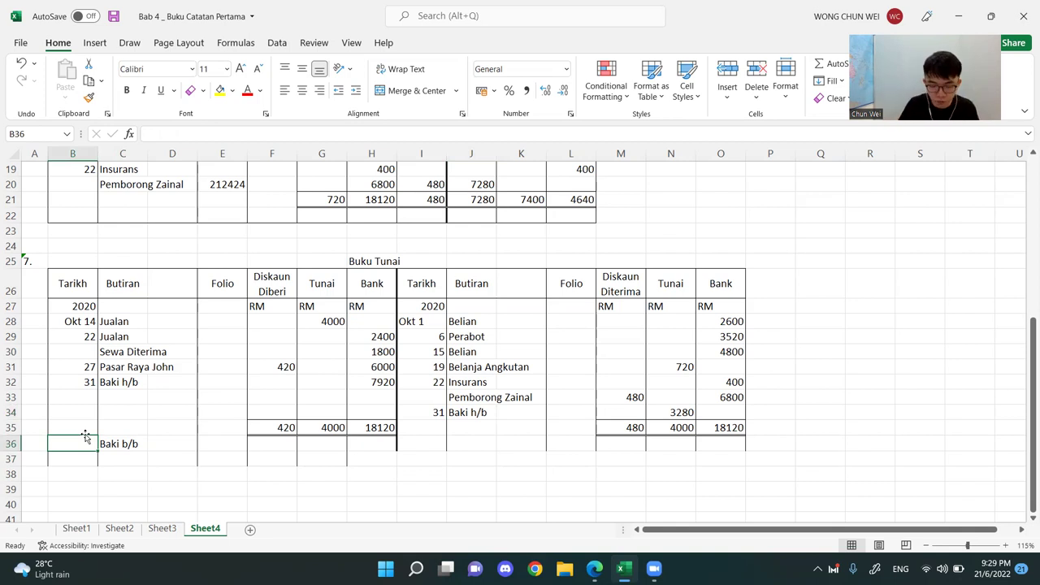
pyautogui.write("'Nov 1")
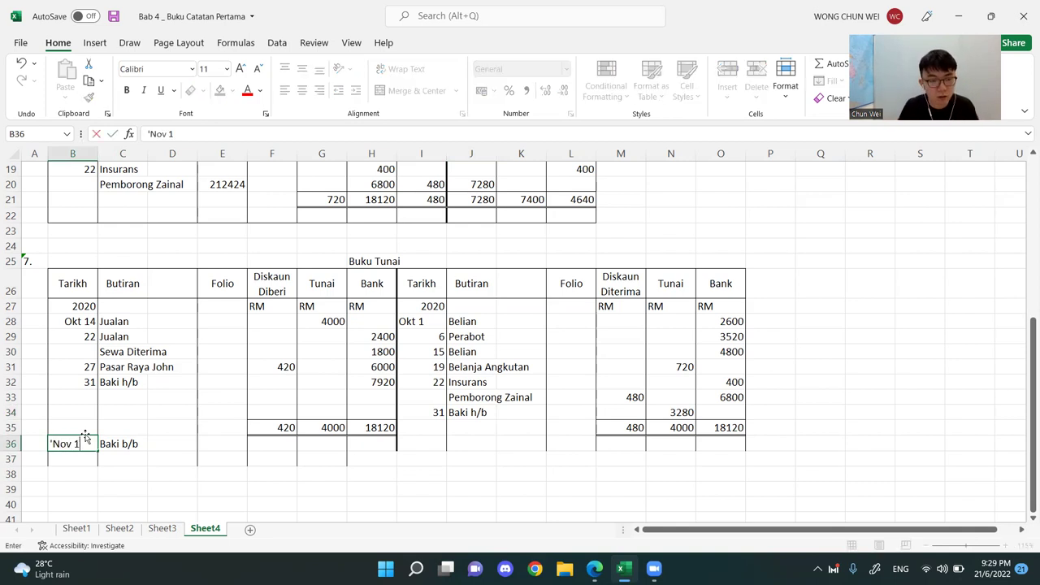
pyautogui.press('Return')
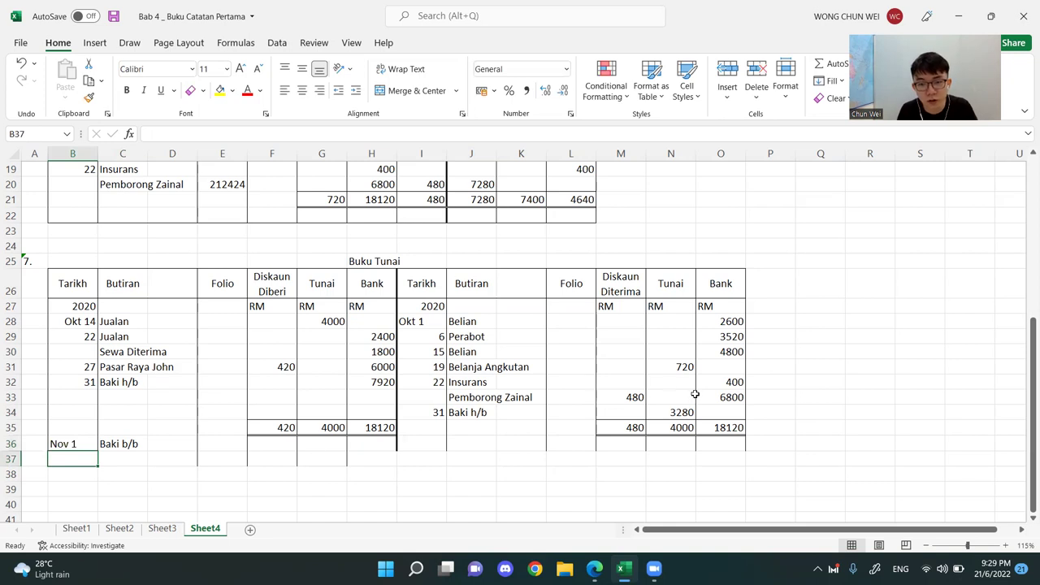
# - Carry the Tunai Baki h/b down to the debit side by entering 3280 in G36, and compare it with N34
pyautogui.moveTo(475, 413); pyautogui.dragTo(681, 412)
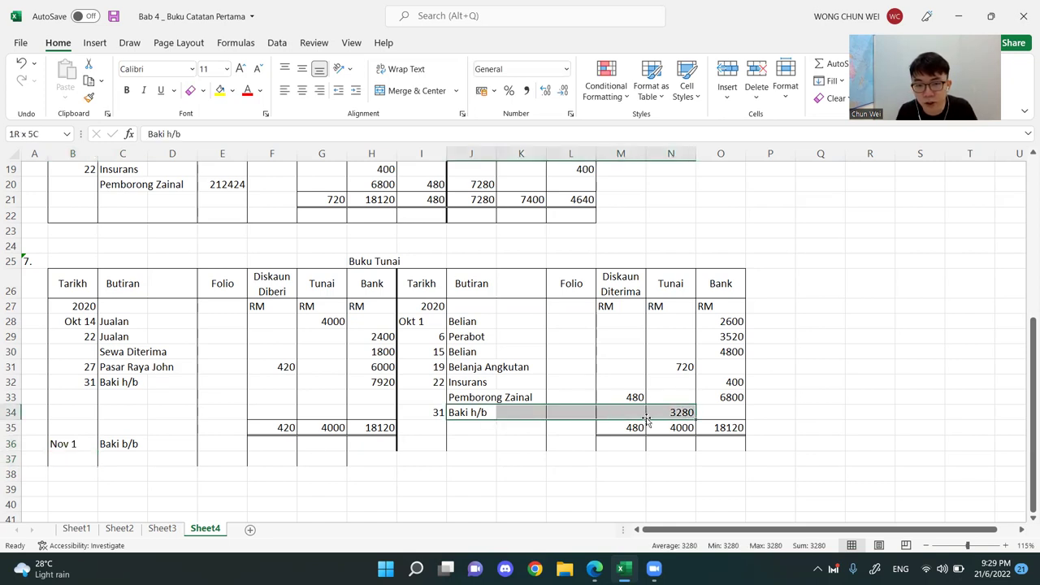
pyautogui.click(678, 413)
pyautogui.moveTo(675, 282); pyautogui.dragTo(678, 445)
pyautogui.moveTo(112, 446); pyautogui.dragTo(318, 448)
pyautogui.moveTo(320, 274); pyautogui.dragTo(325, 447)
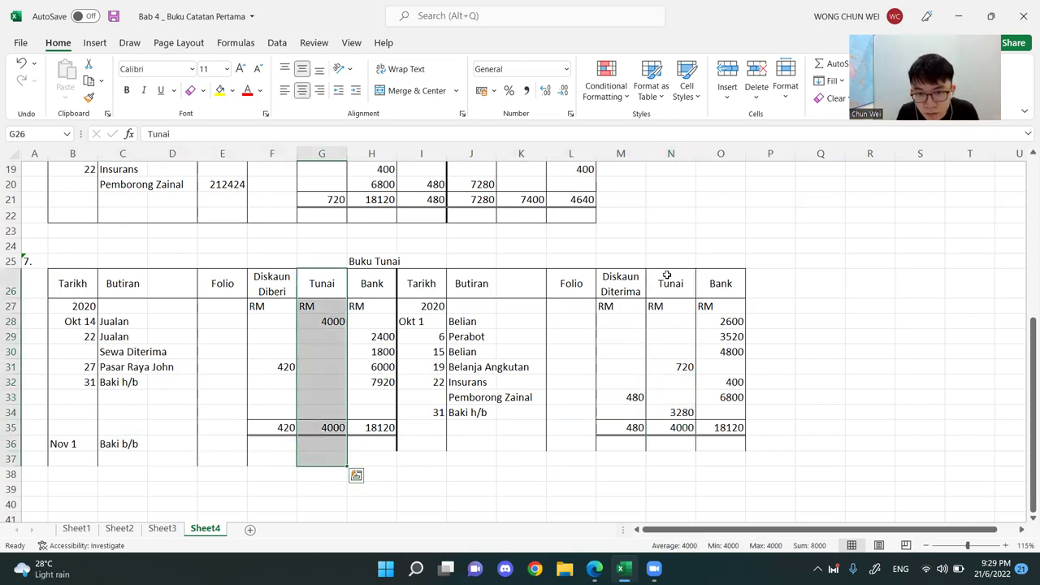
pyautogui.moveTo(671, 260); pyautogui.dragTo(671, 445)
pyautogui.click(316, 444)
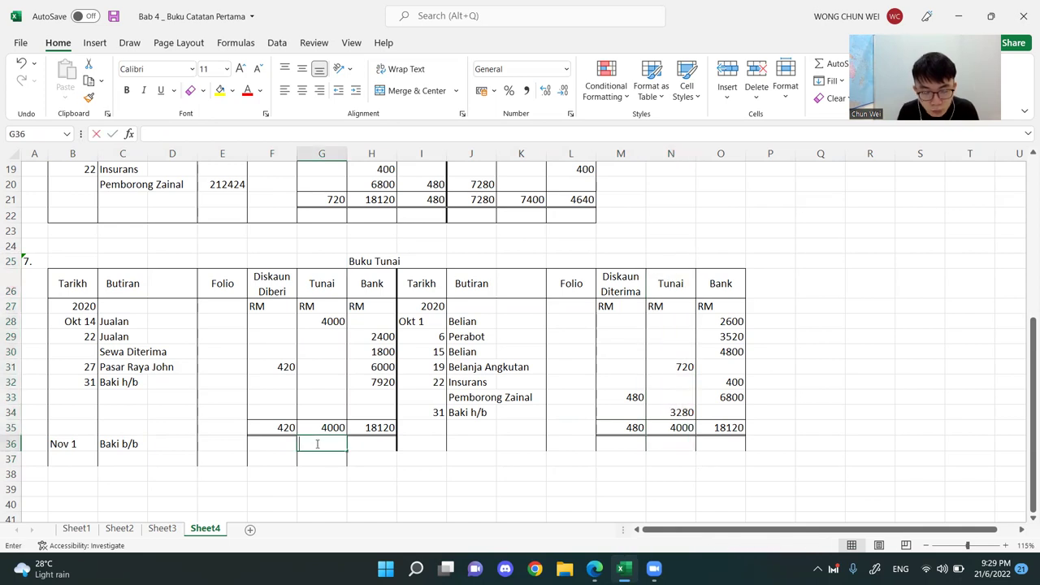
pyautogui.write('3280')
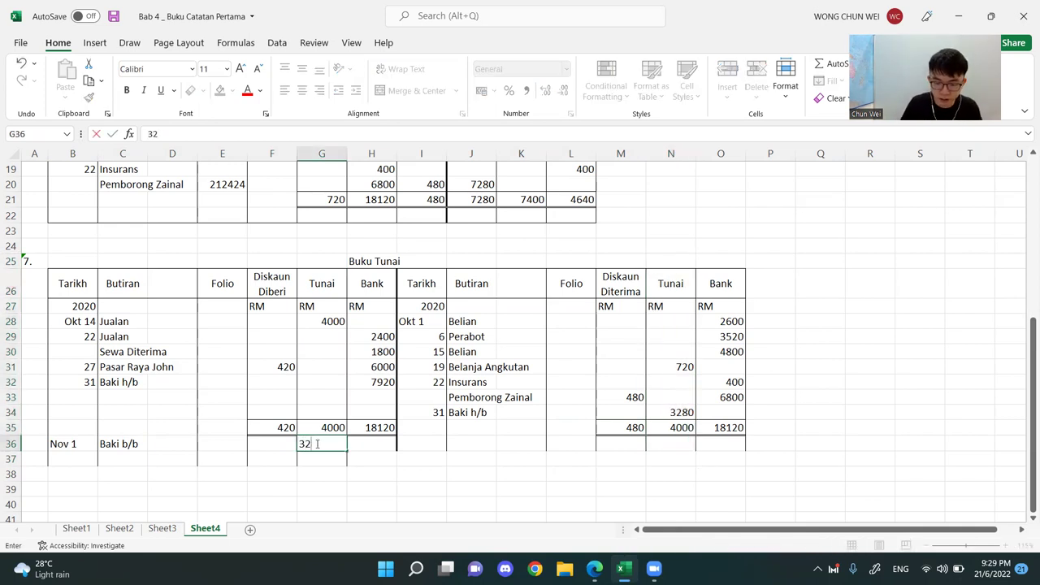
pyautogui.click(551, 470)
pyautogui.click(329, 444)
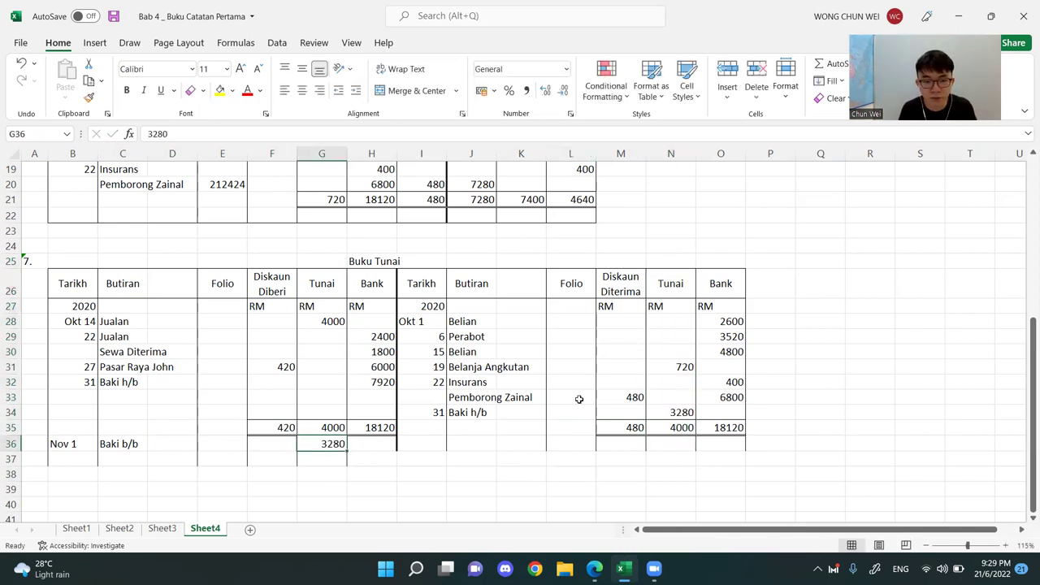
pyautogui.keyDown('ctrl'); pyautogui.click(687, 412); pyautogui.keyUp('ctrl')
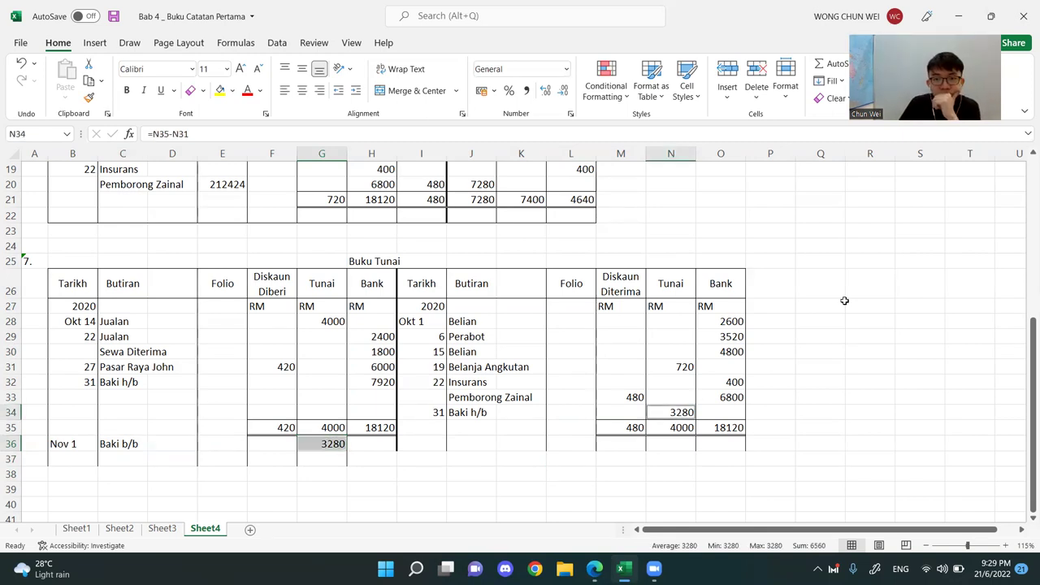
# - Review the Bank Baki h/b row, enter "Baki b/b" in the credit-side cell J36 and date it Nov 1 in I36
pyautogui.click(858, 410)
pyautogui.moveTo(81, 384); pyautogui.dragTo(379, 385)
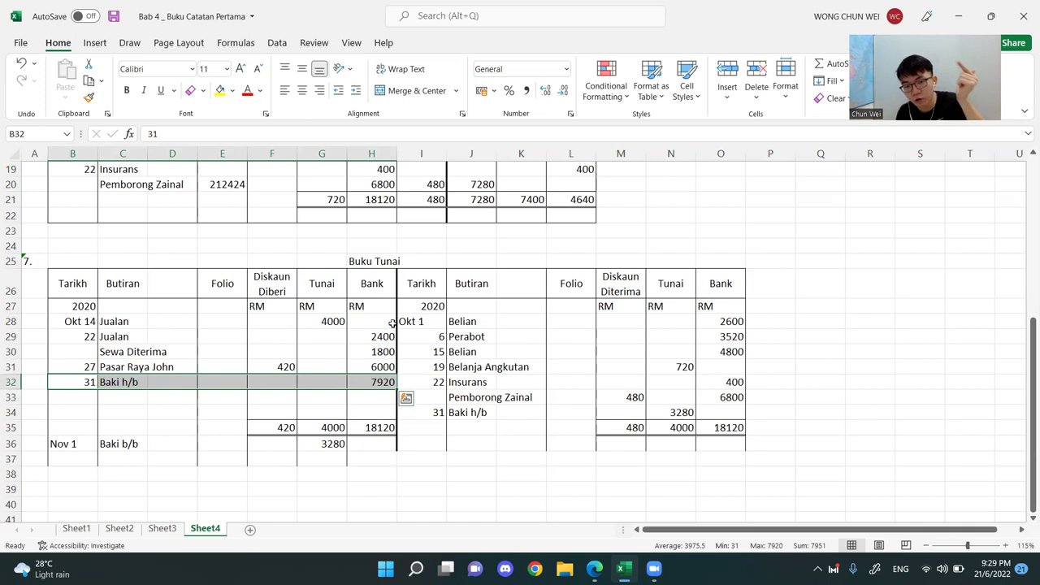
pyautogui.click(481, 444)
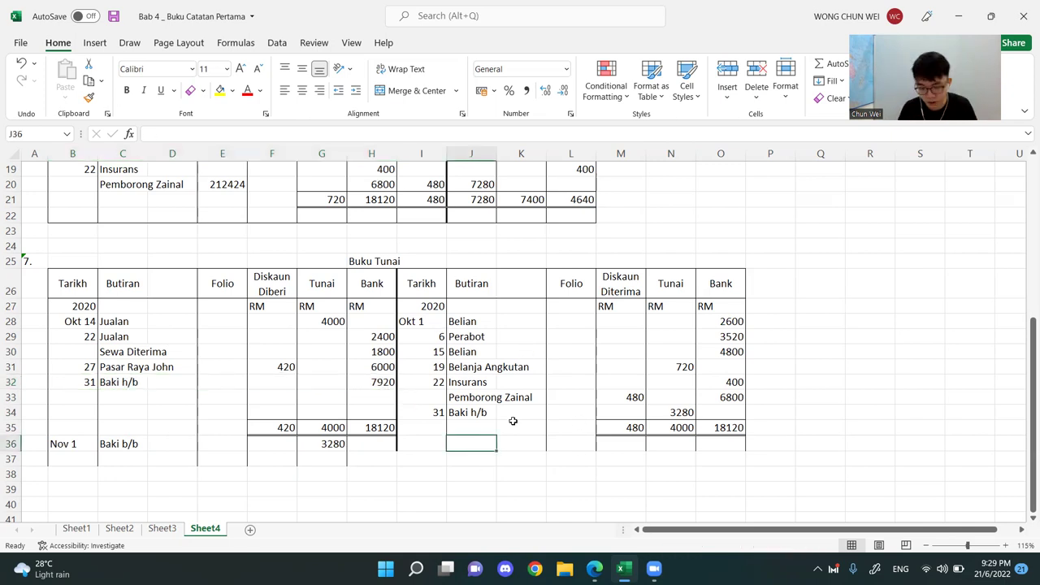
pyautogui.write('Baki b/b')
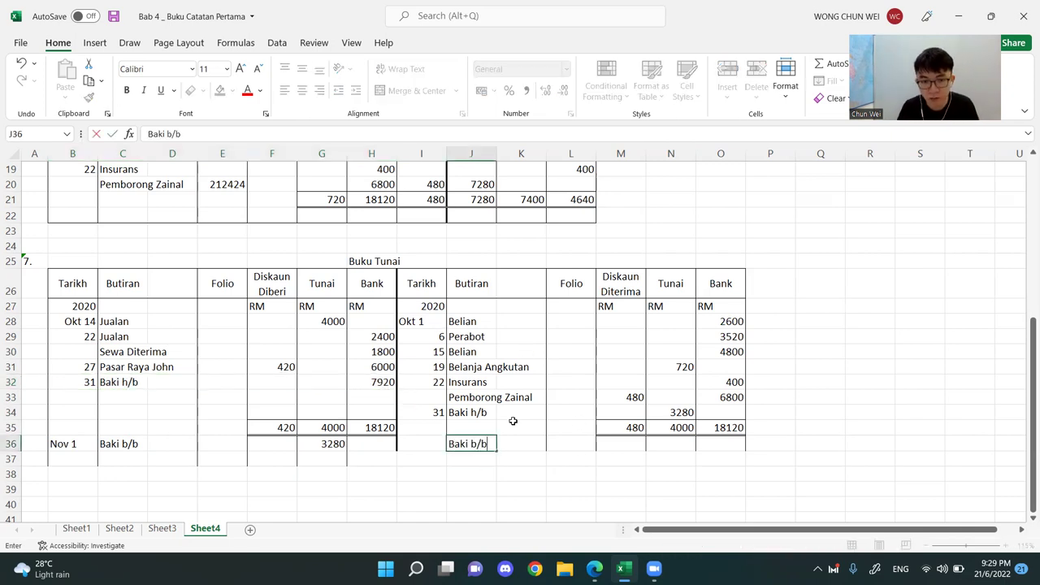
pyautogui.press('Return')
pyautogui.click(424, 439)
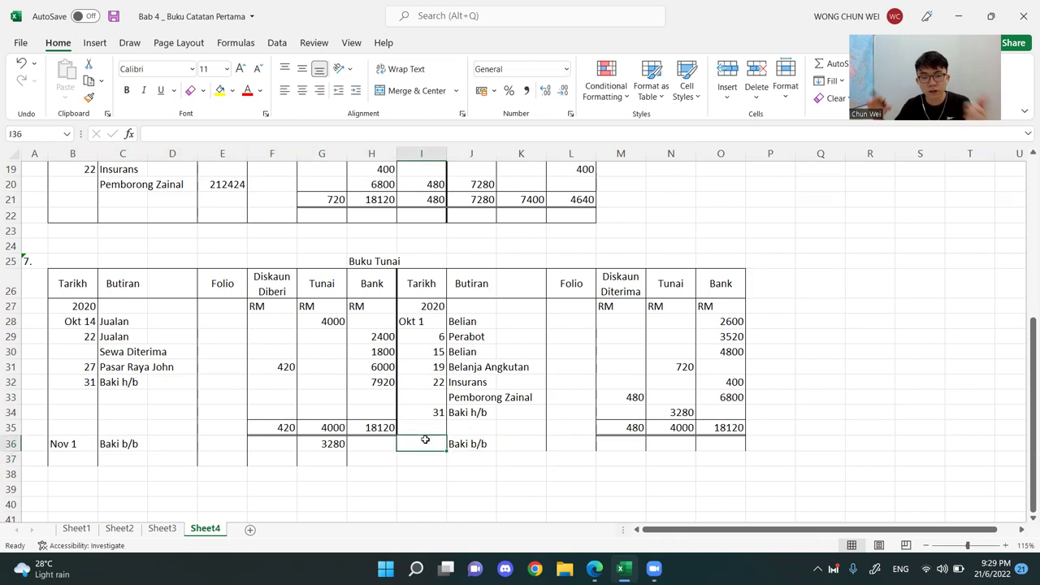
pyautogui.write("'Nov1")
pyautogui.press('BackSpace')
pyautogui.press('Tab')
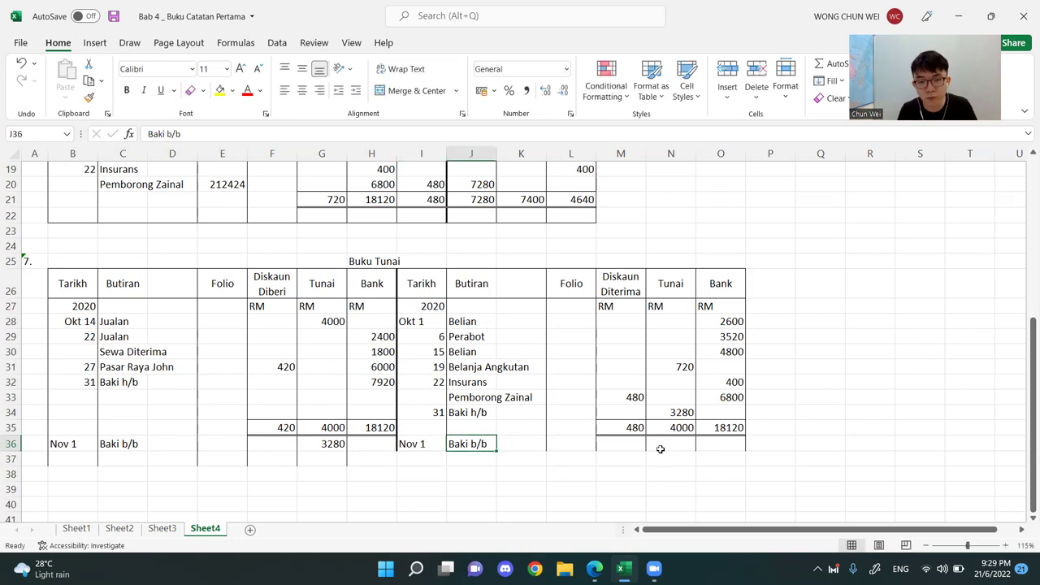
# - Carry the Bank Baki h/b down to the credit side by entering 7920 in O36
pyautogui.click(384, 384)
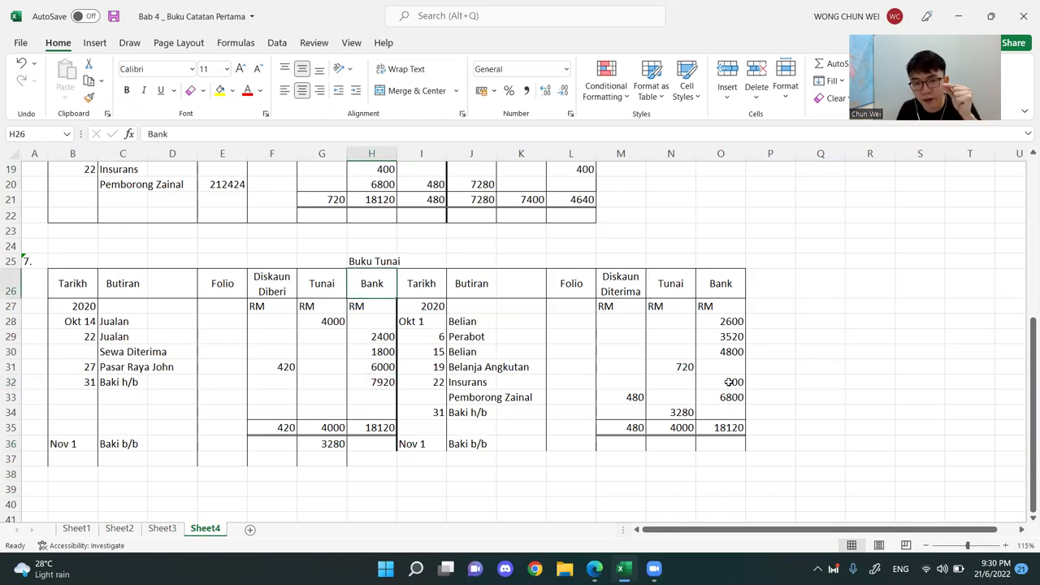
pyautogui.click(715, 424)
pyautogui.moveTo(469, 444); pyautogui.dragTo(670, 444)
pyautogui.moveTo(723, 281); pyautogui.dragTo(722, 455)
pyautogui.click(723, 443)
pyautogui.write('7')
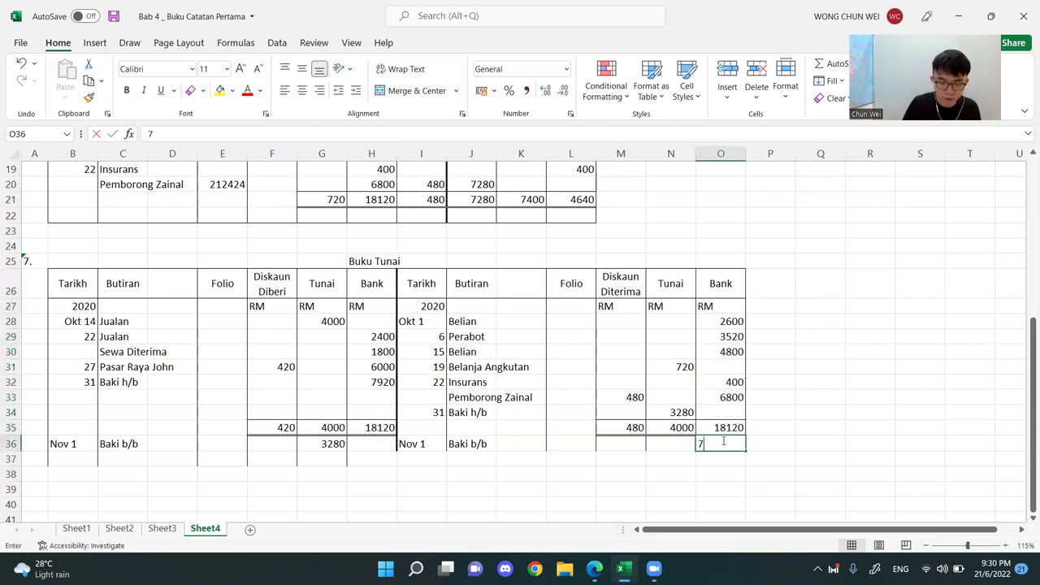
pyautogui.write('920')
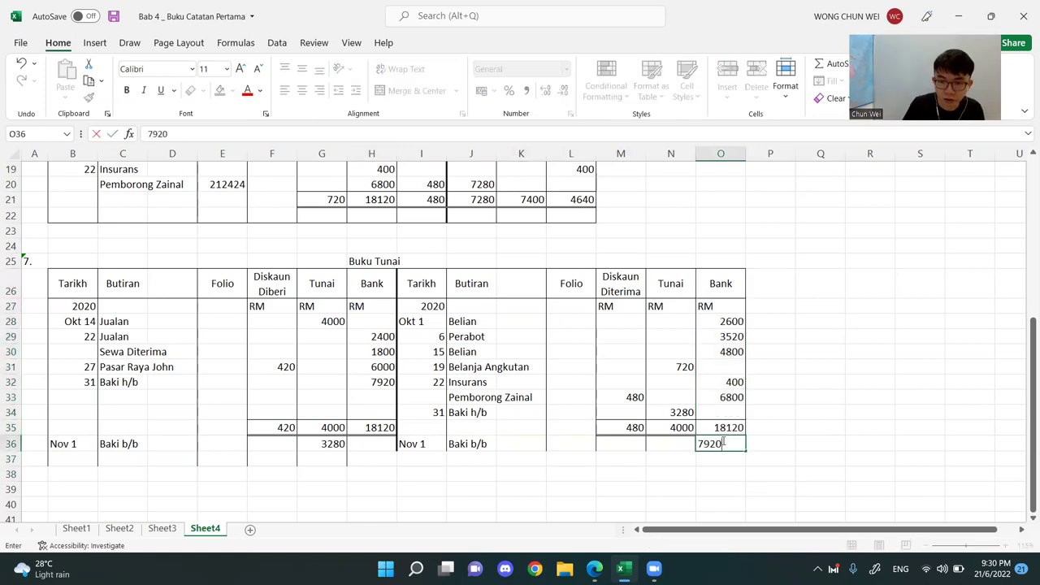
pyautogui.press('Return')
pyautogui.click(890, 378)
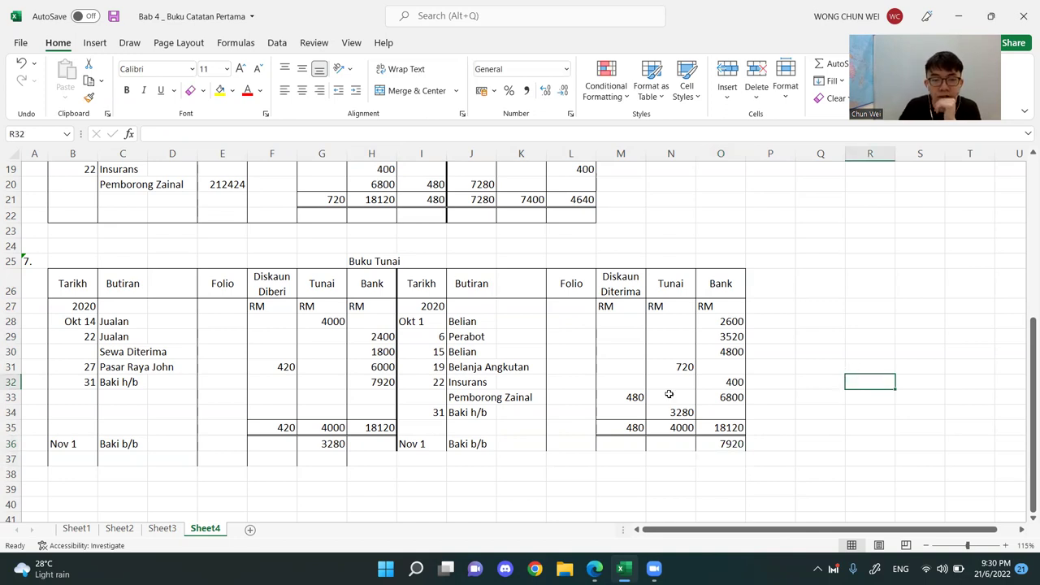
# - Draw a closing border under row 37 from column B to O, and extend the credit-side column lines through row 37
pyautogui.click(173, 91)
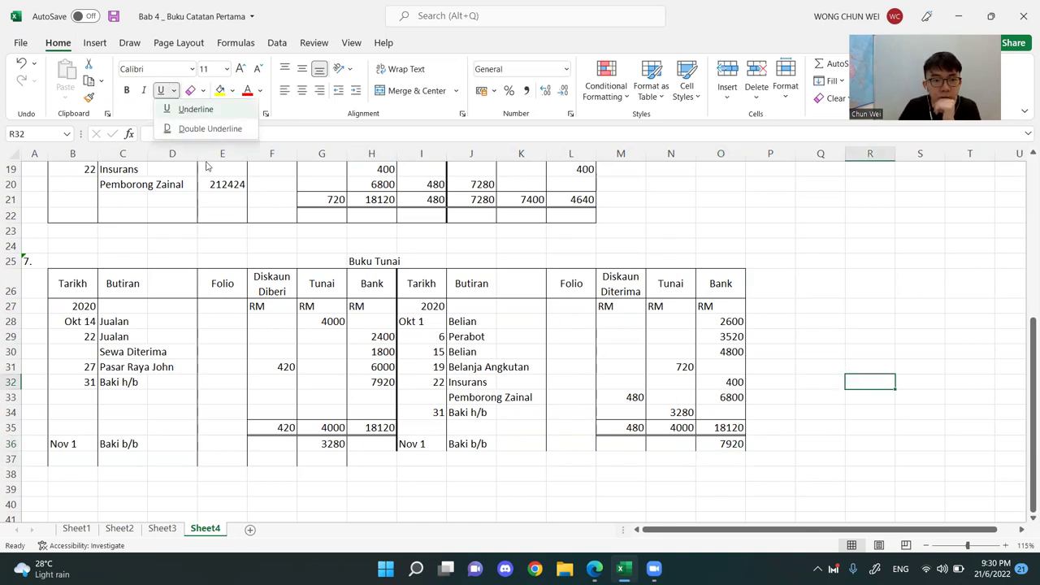
pyautogui.click(203, 90)
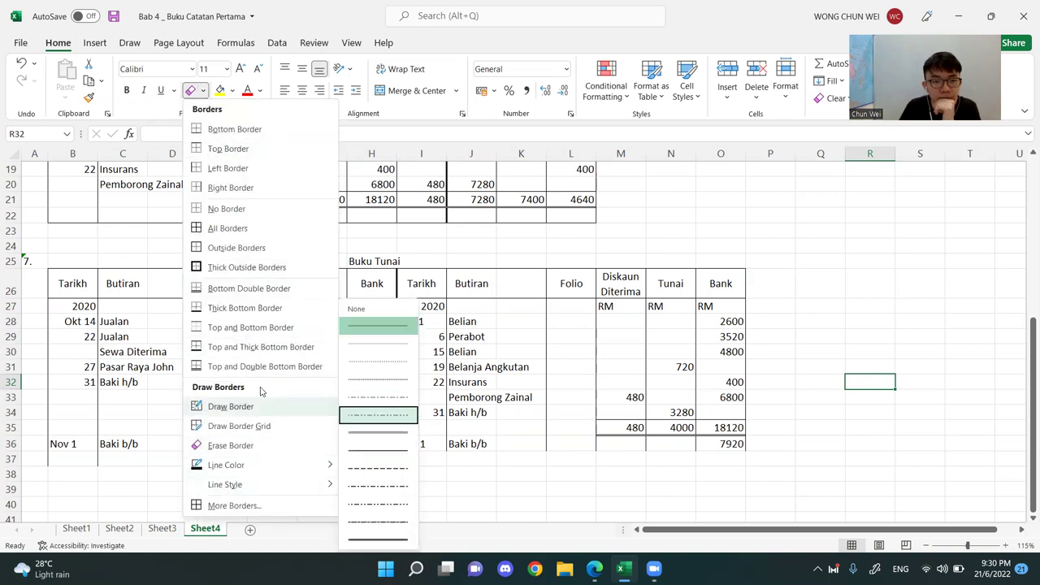
pyautogui.click(263, 406)
pyautogui.moveTo(93, 460); pyautogui.dragTo(741, 462)
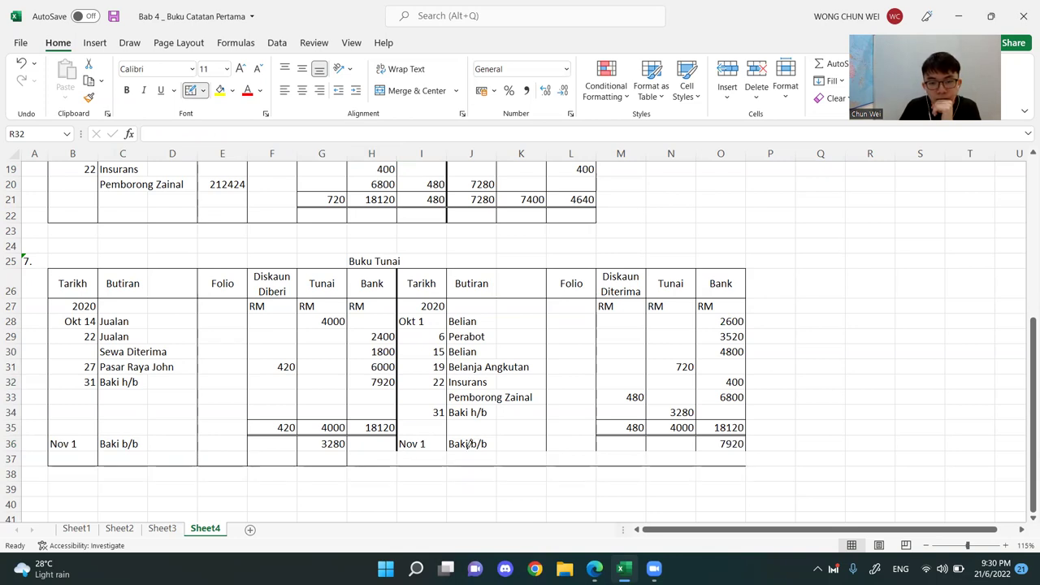
pyautogui.click(543, 451)
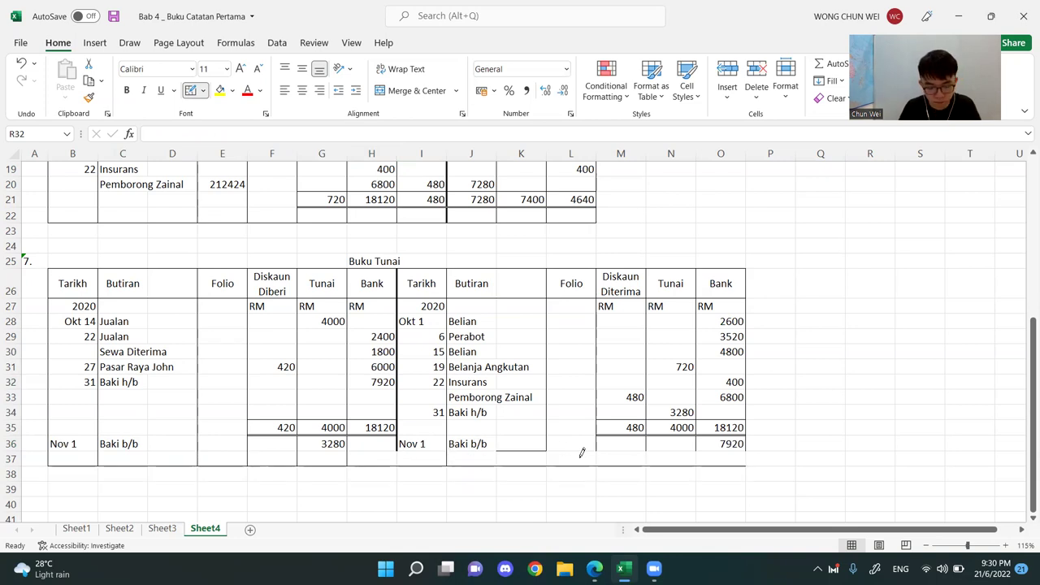
pyautogui.hotkey('ctrl', 'z')
pyautogui.click(547, 456)
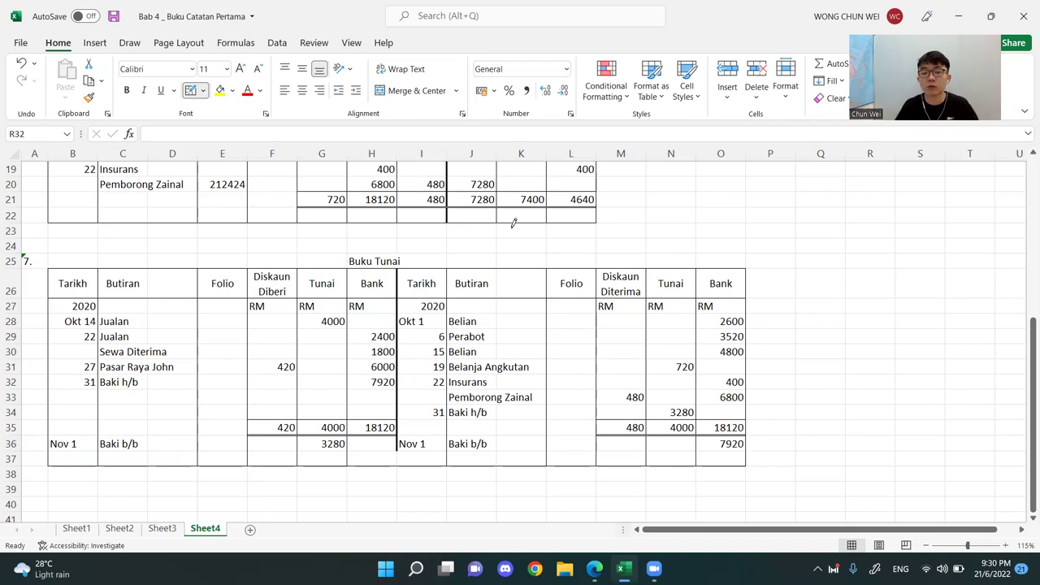
pyautogui.click(203, 91)
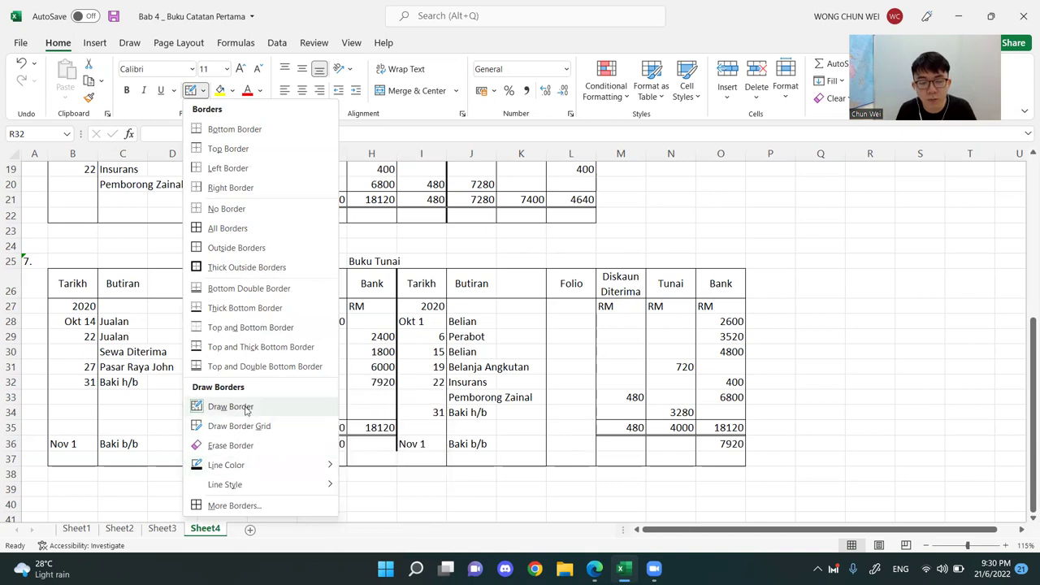
pyautogui.click(230, 406)
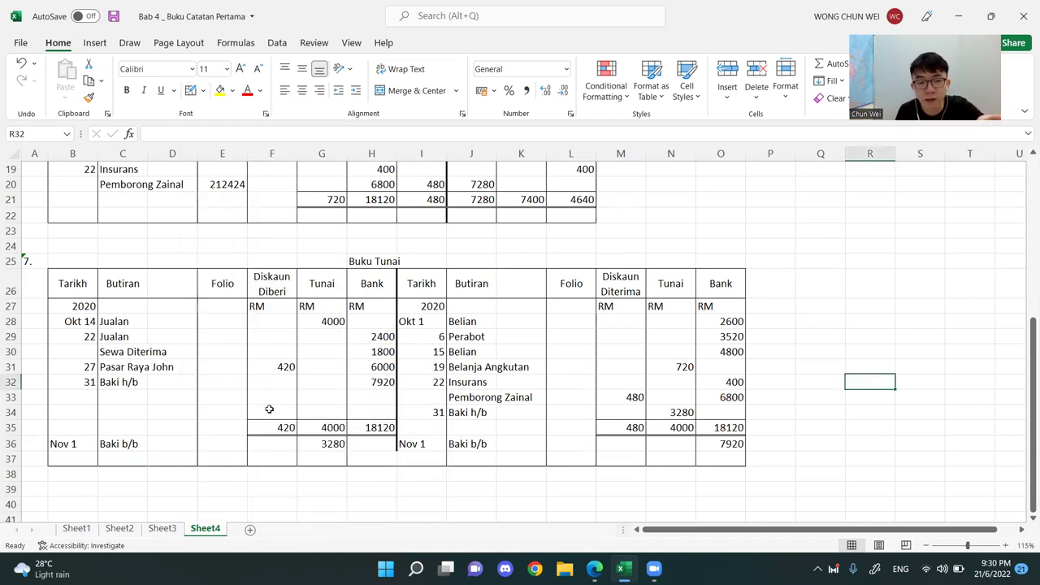
# - Review the Diskaun Diberi and Diskaun Diterima totals, and the Tunai and Bank columns with their Baki h/b and Baki b/b rows
pyautogui.click(280, 421)
pyautogui.moveTo(278, 307); pyautogui.dragTo(278, 428)
pyautogui.click(278, 429)
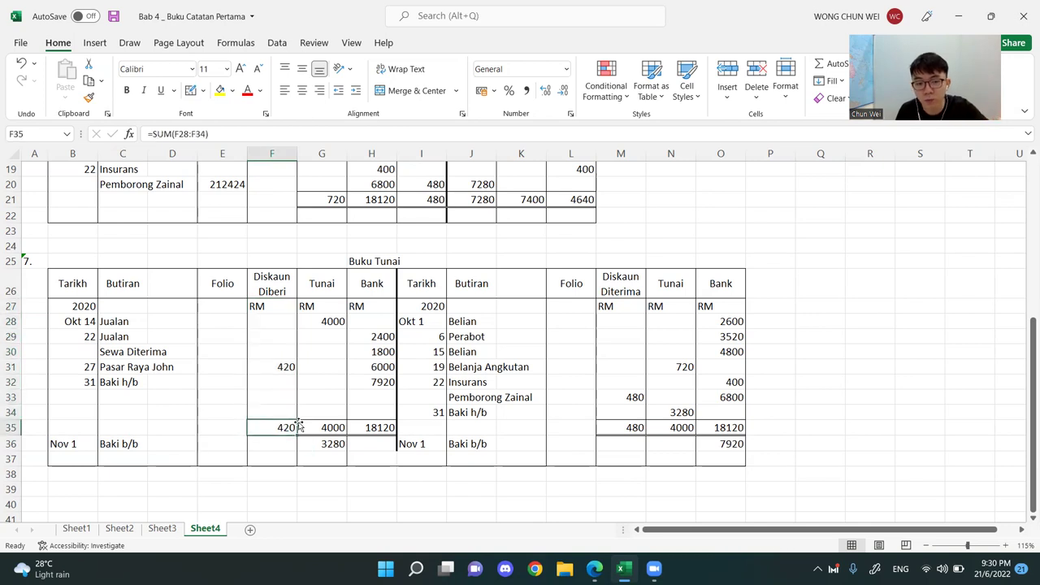
pyautogui.moveTo(623, 413); pyautogui.dragTo(624, 398)
pyautogui.moveTo(624, 293); pyautogui.dragTo(632, 430)
pyautogui.click(632, 428)
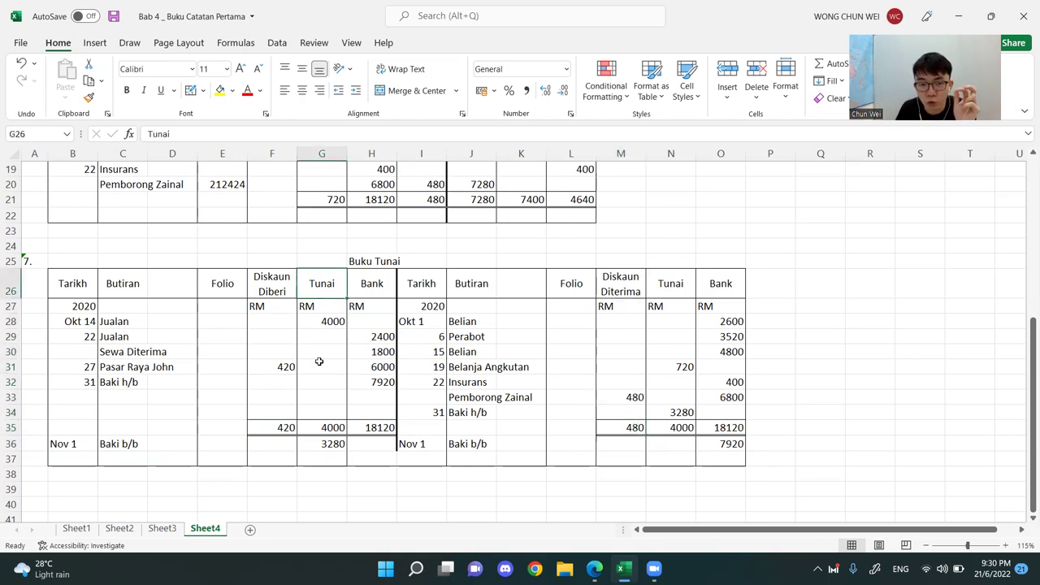
pyautogui.moveTo(315, 291); pyautogui.dragTo(323, 416)
pyautogui.moveTo(372, 284); pyautogui.dragTo(371, 415)
pyautogui.click(471, 413)
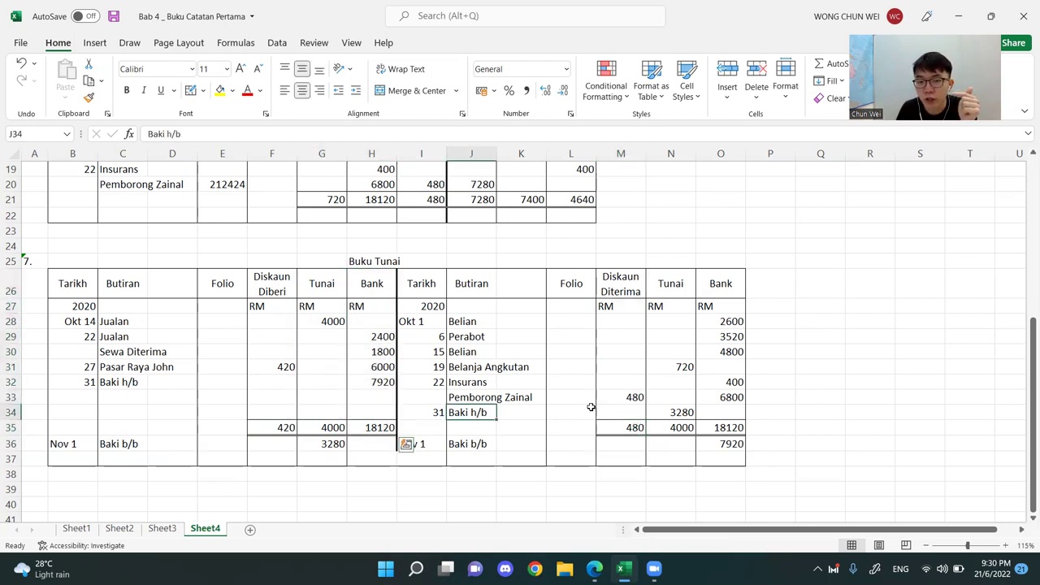
pyautogui.moveTo(472, 413); pyautogui.dragTo(731, 398)
pyautogui.click(472, 427)
pyautogui.moveTo(122, 443); pyautogui.dragTo(284, 439)
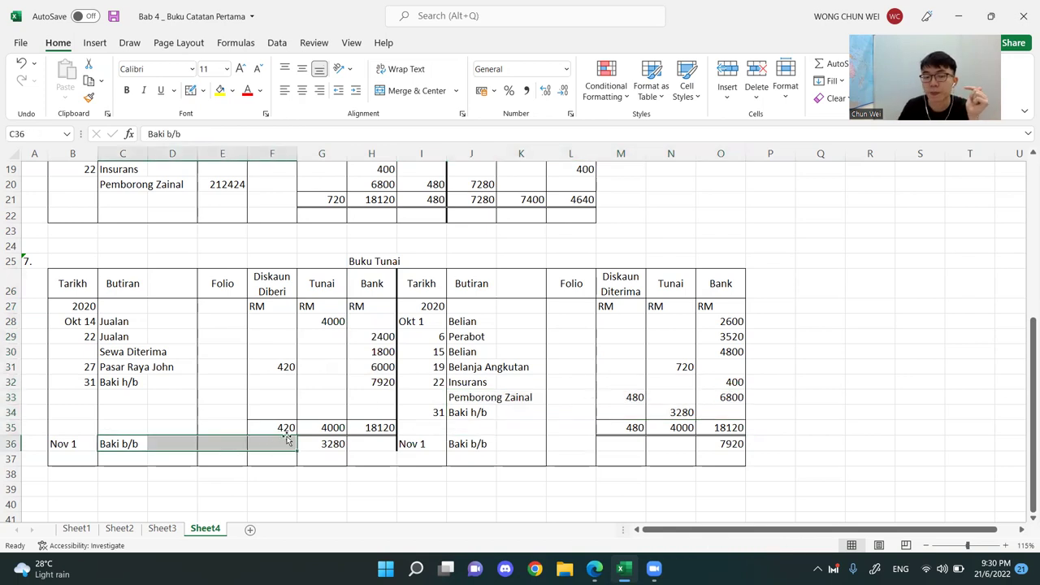
# - Add the note "Baki h/b = Baki hantar ke bawah" in C39 below the cash book
pyautogui.scroll(-2, 271, 429)
pyautogui.click(107, 393)
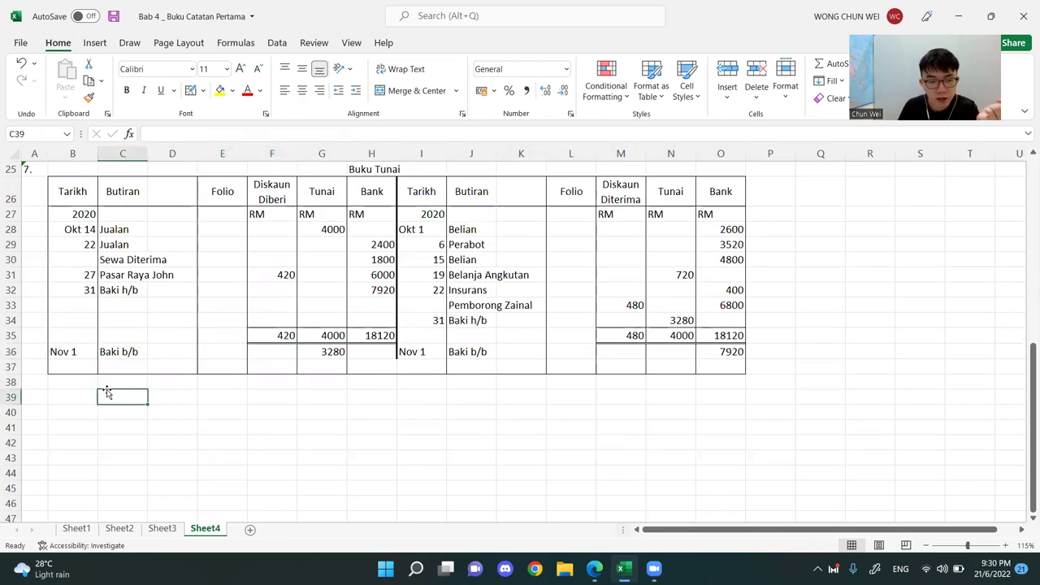
pyautogui.write('Naki h/b =')
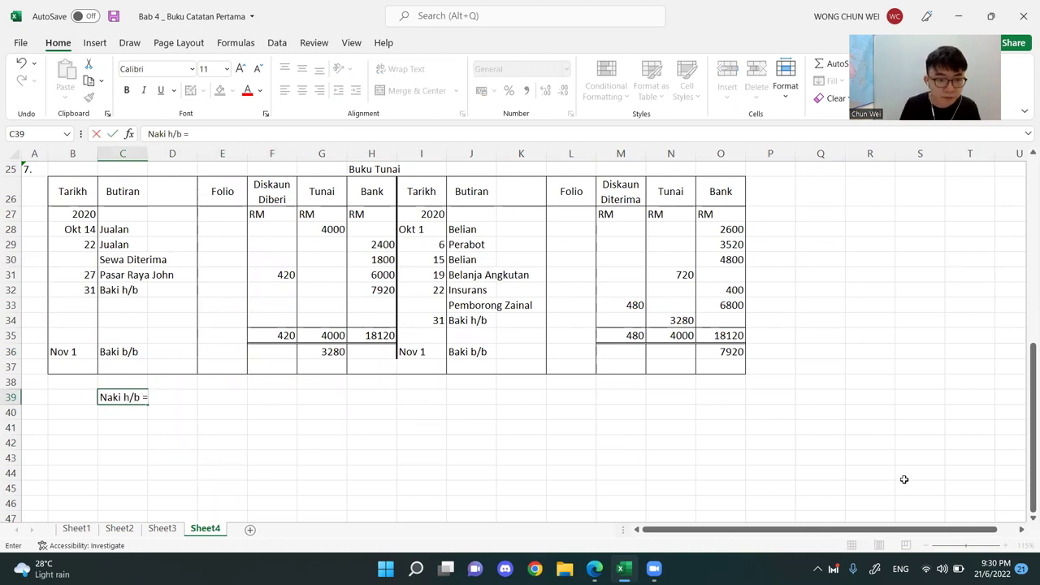
pyautogui.click(106, 398)
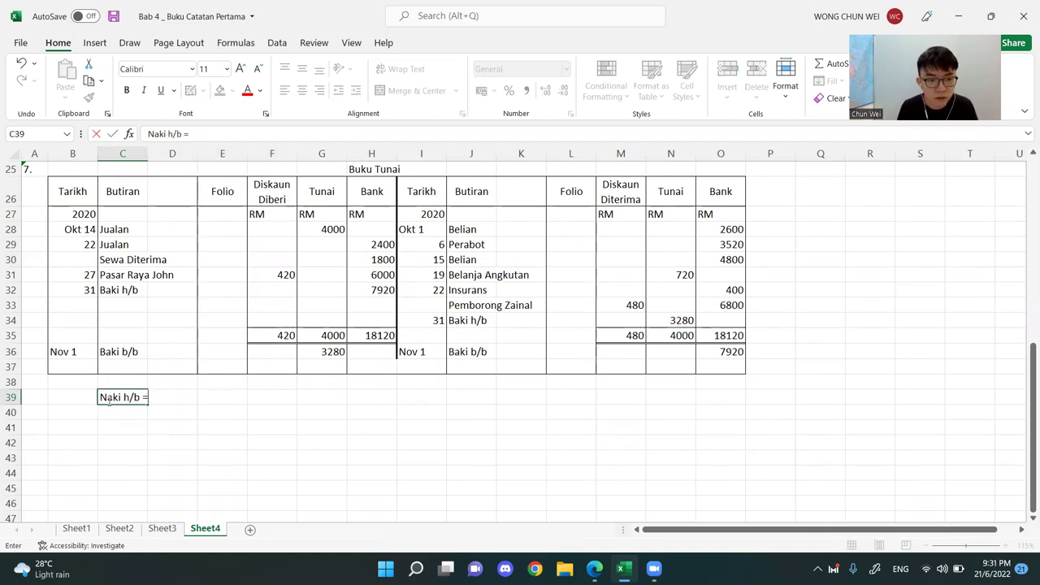
pyautogui.press('BackSpace')
pyautogui.write('Baki h/b = ')
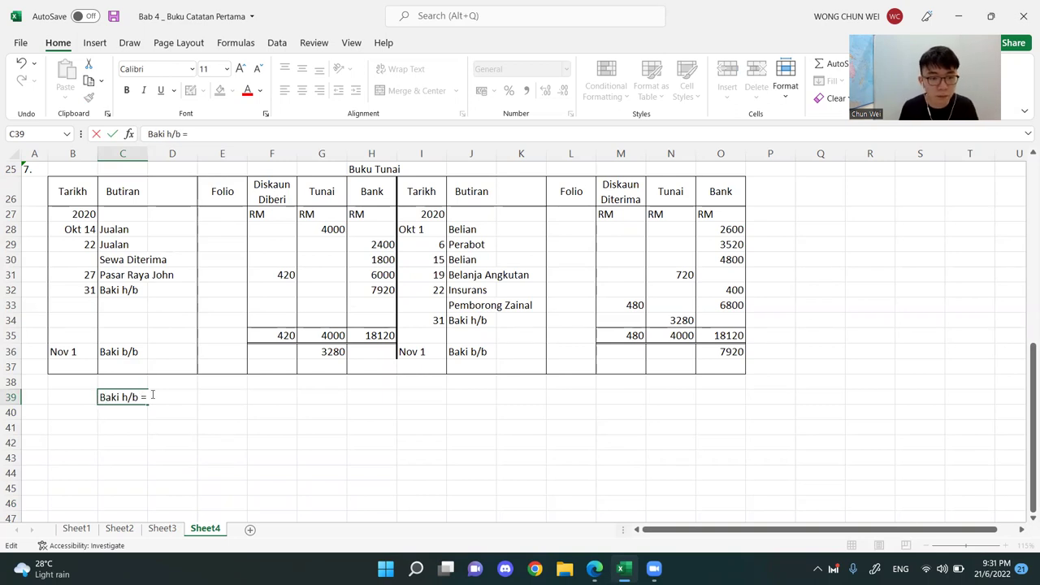
pyautogui.write('Baki ')
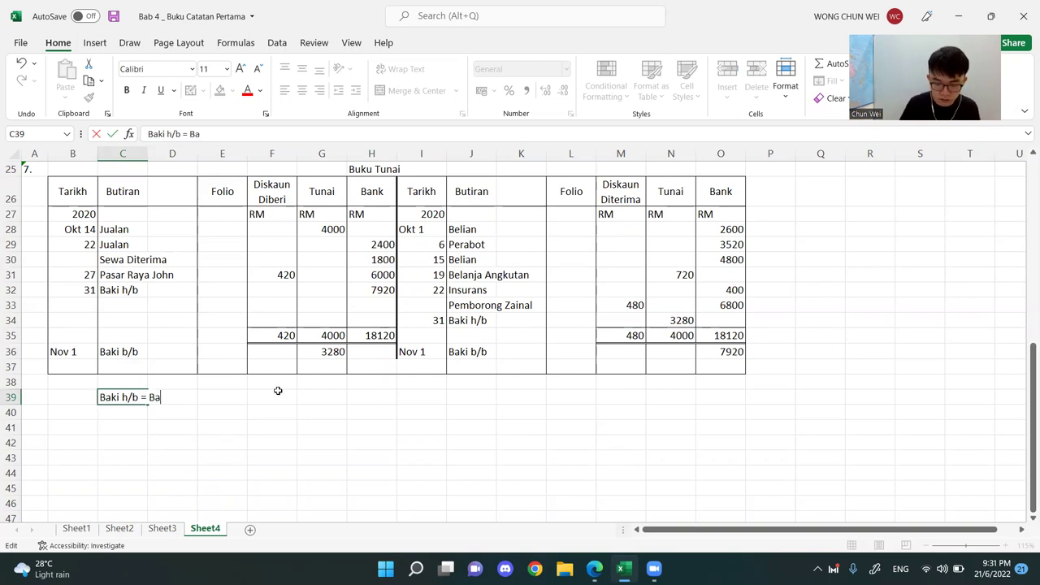
pyautogui.write('hantar ke bawah')
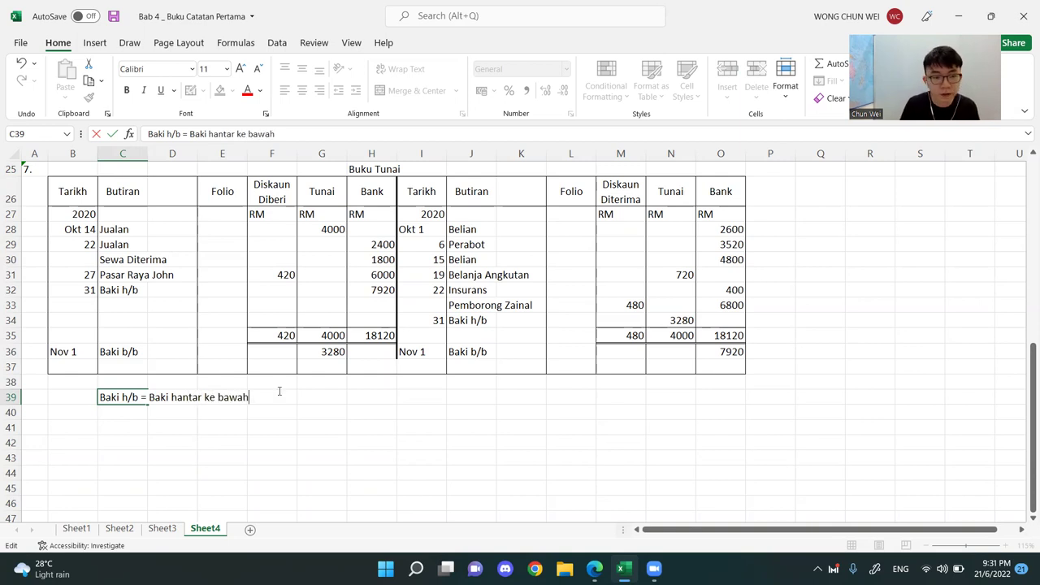
pyautogui.press('Return')
# - Add the note "Baki b/b = Baki bawah ke bawah" in C40
pyautogui.write('Baki b.')
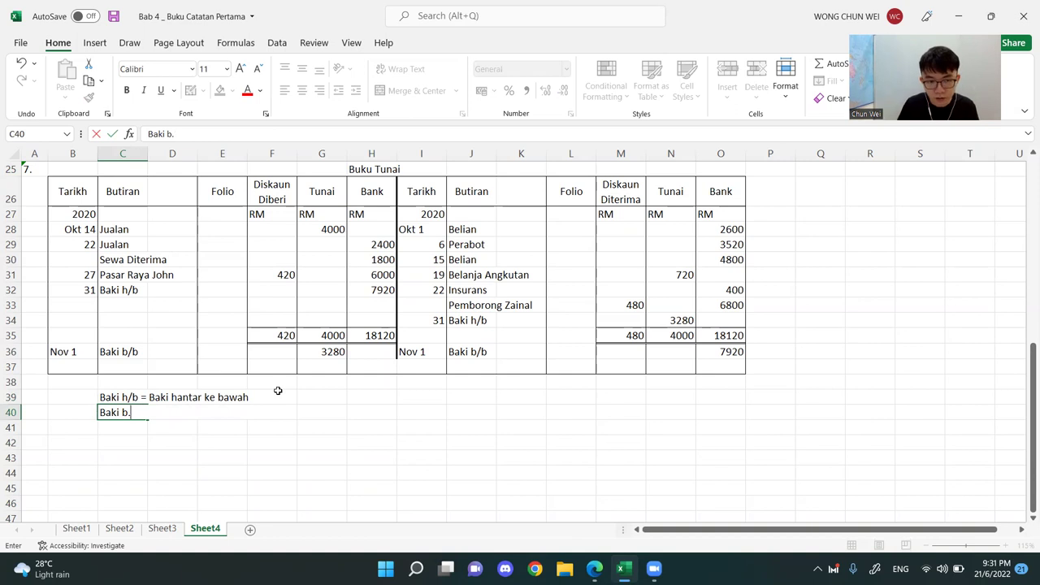
pyautogui.press('BackSpace')
pyautogui.write('/b = Baki bawah le')
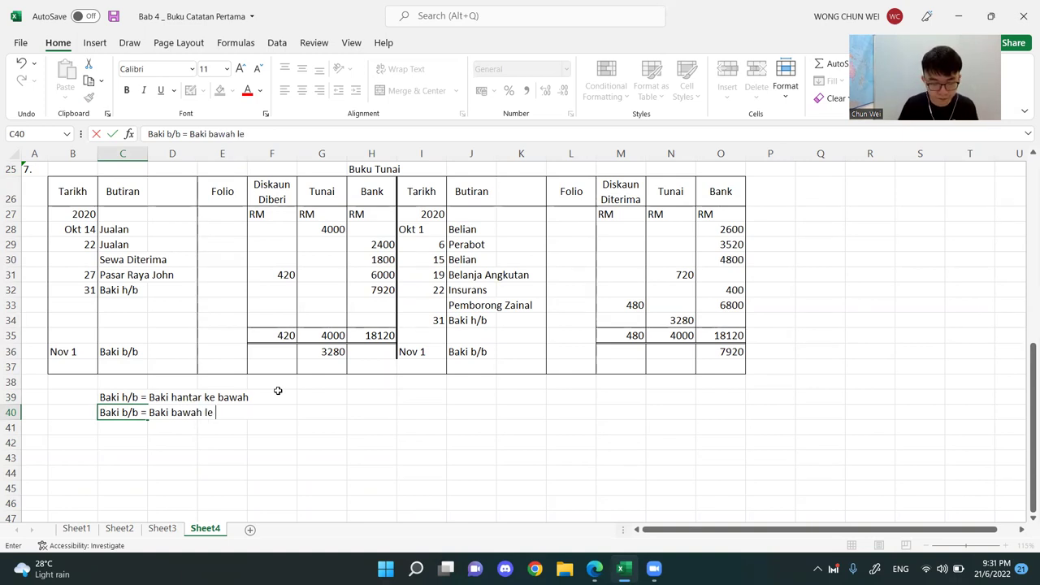
pyautogui.press('BackSpace')
pyautogui.press('BackSpace')
pyautogui.press('BackSpace')
pyautogui.write('ke ')
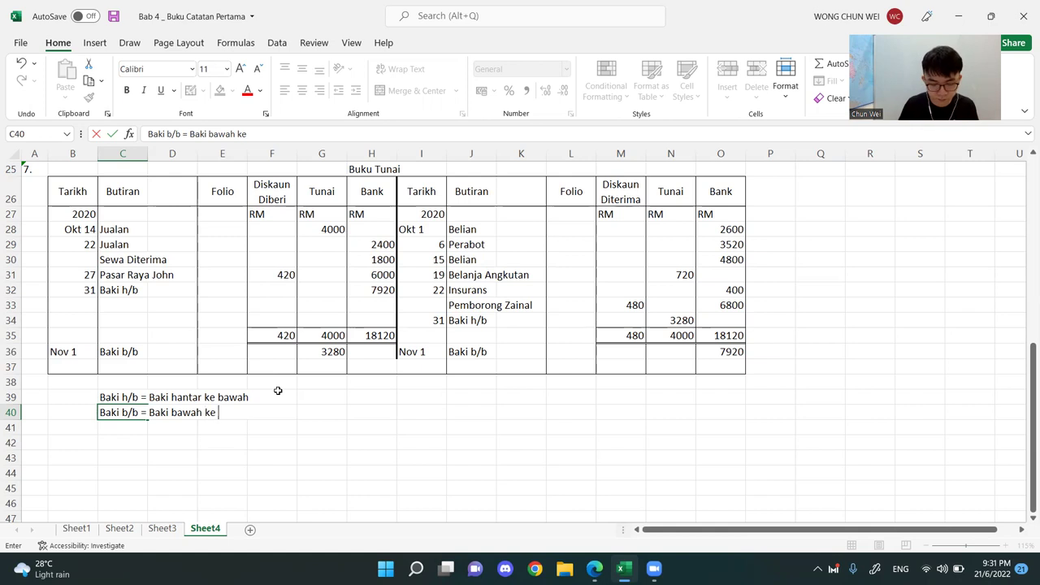
pyautogui.write('bawah')
pyautogui.hotkey('ctrl', 'Return')
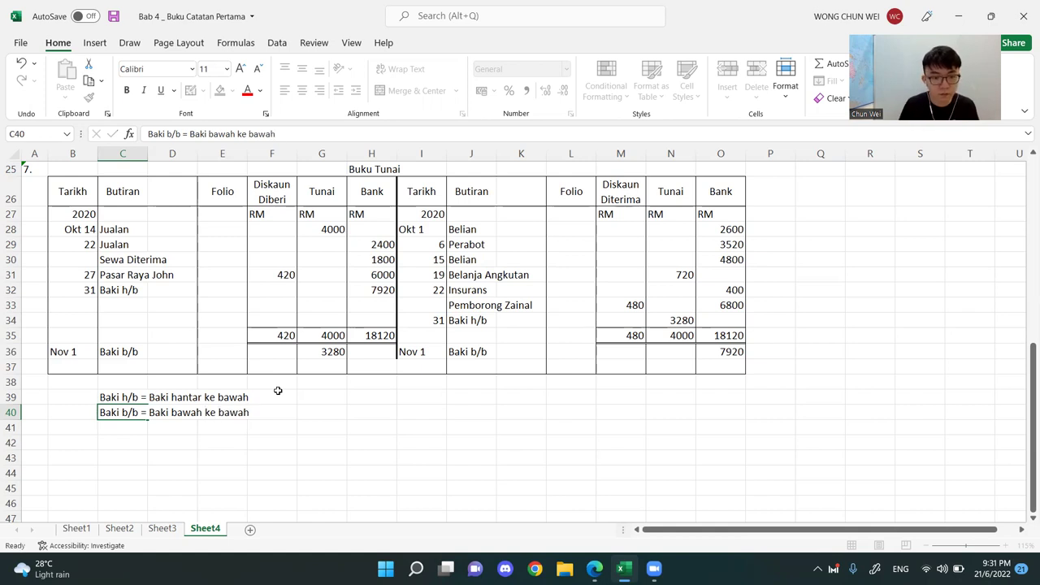
pyautogui.press('Return')
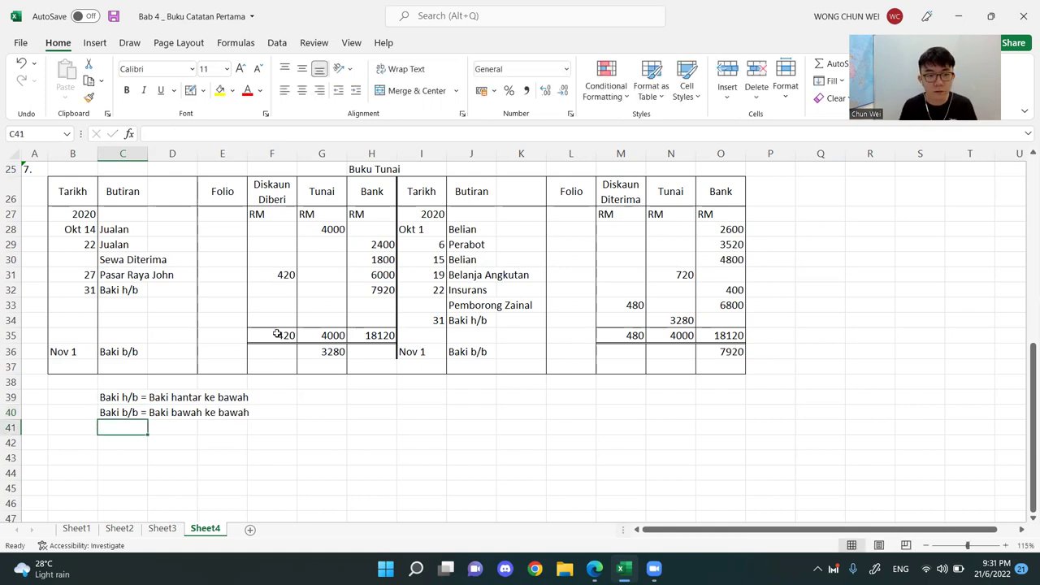
# - Compare the Bank and Tunai Baki h/b entries with their Baki b/b entries on the opposite sides
pyautogui.click(376, 291)
pyautogui.click(119, 294)
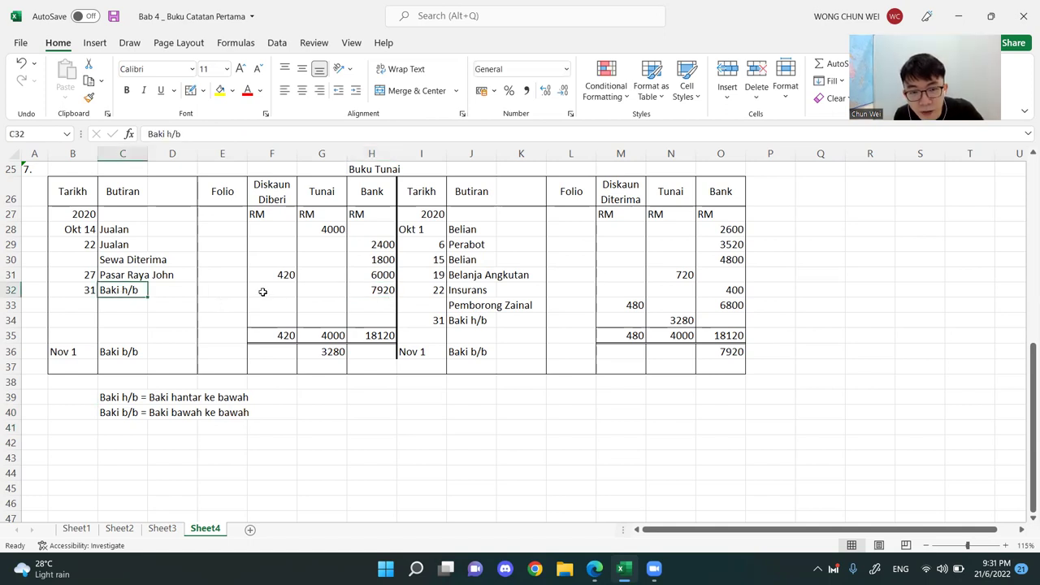
pyautogui.click(475, 352)
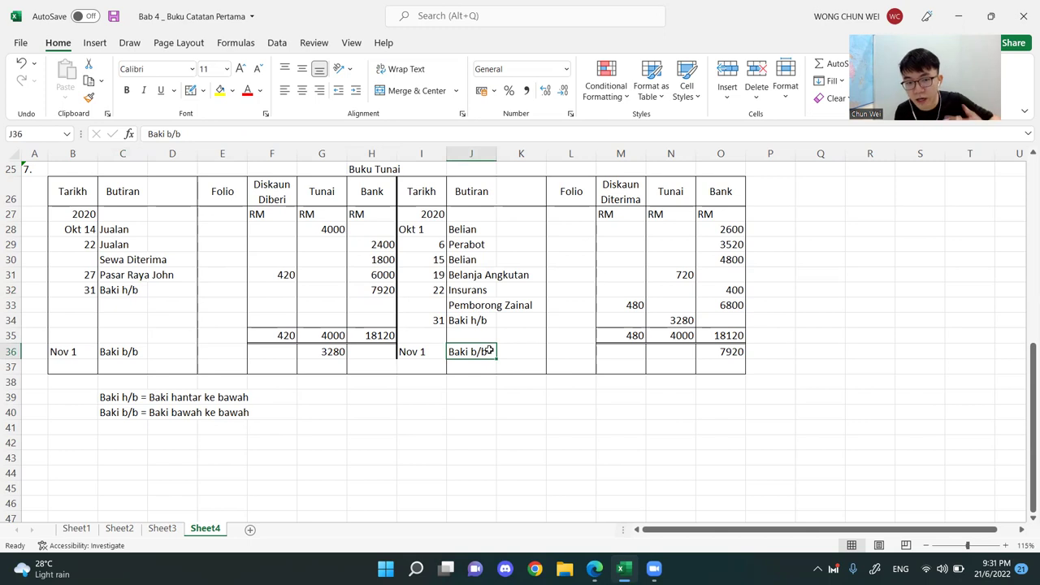
pyautogui.click(725, 352)
pyautogui.click(472, 353)
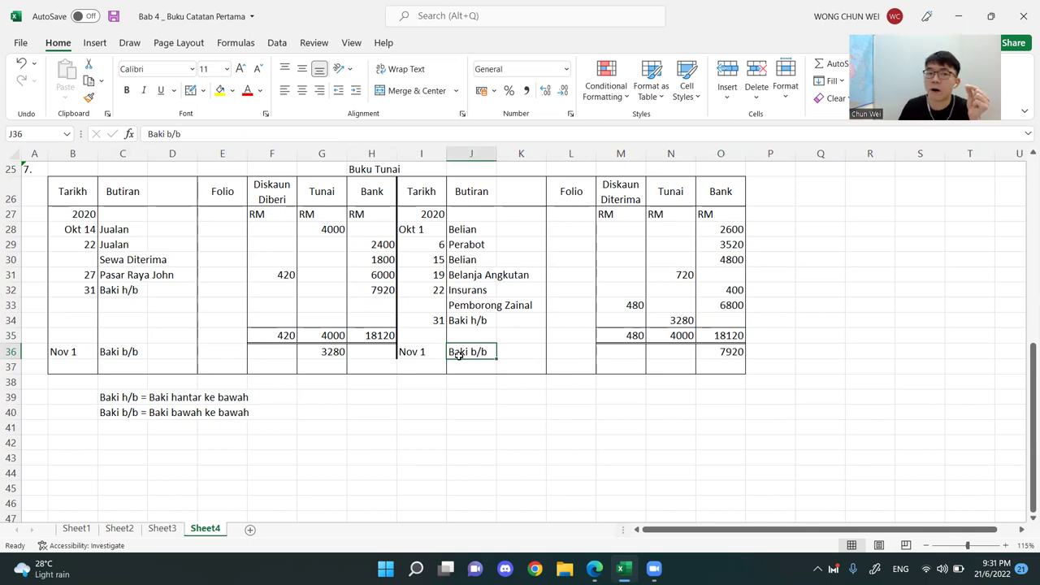
pyautogui.moveTo(481, 322); pyautogui.dragTo(682, 320)
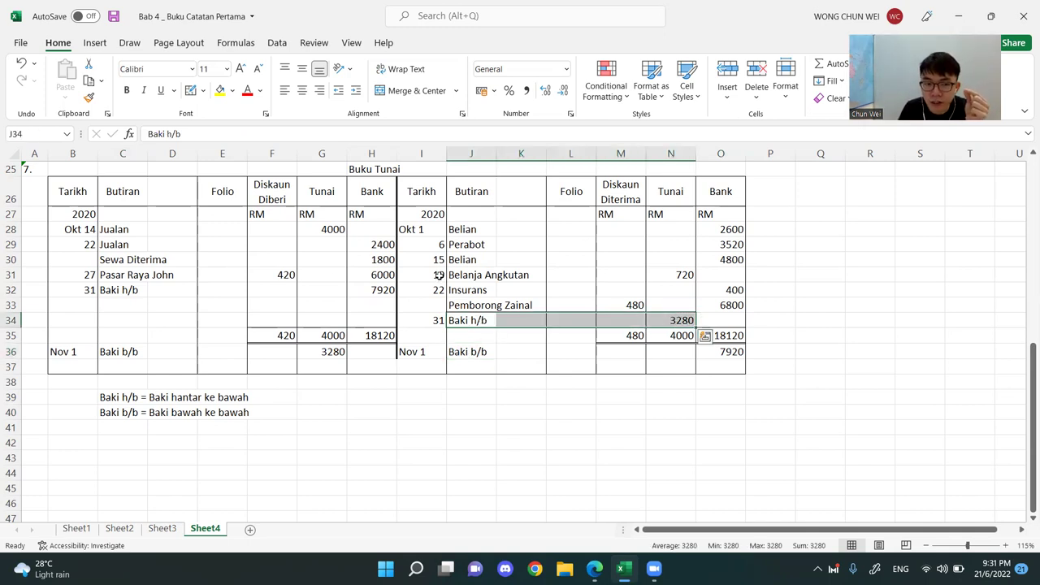
pyautogui.moveTo(322, 353); pyautogui.dragTo(124, 351)
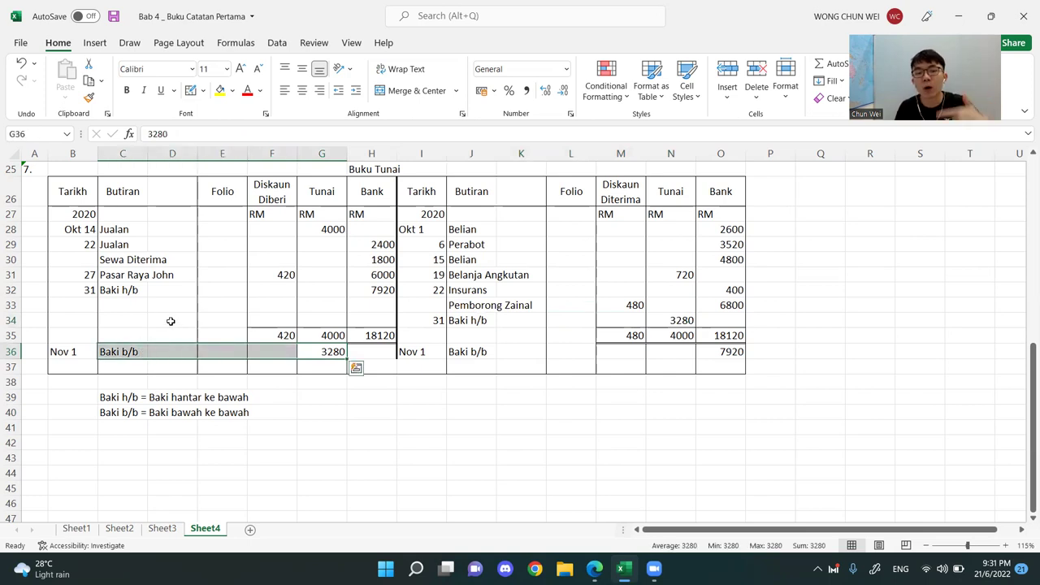
pyautogui.click(554, 455)
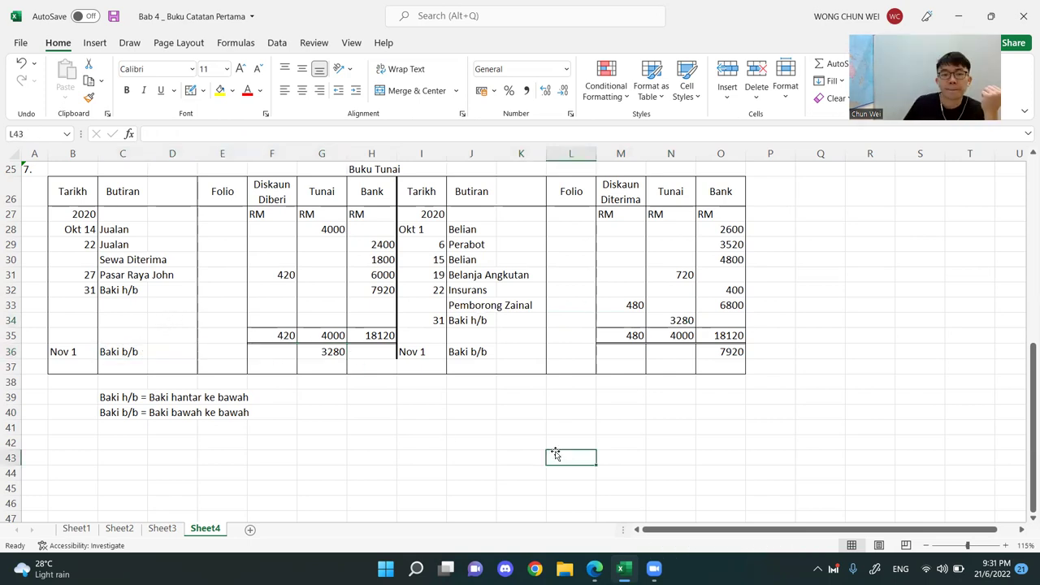
# - Extend the thick vertical dividing line between the Bank and Tarikh columns of the question 7 cash book down through row 37
pyautogui.scroll(1, 550, 439)
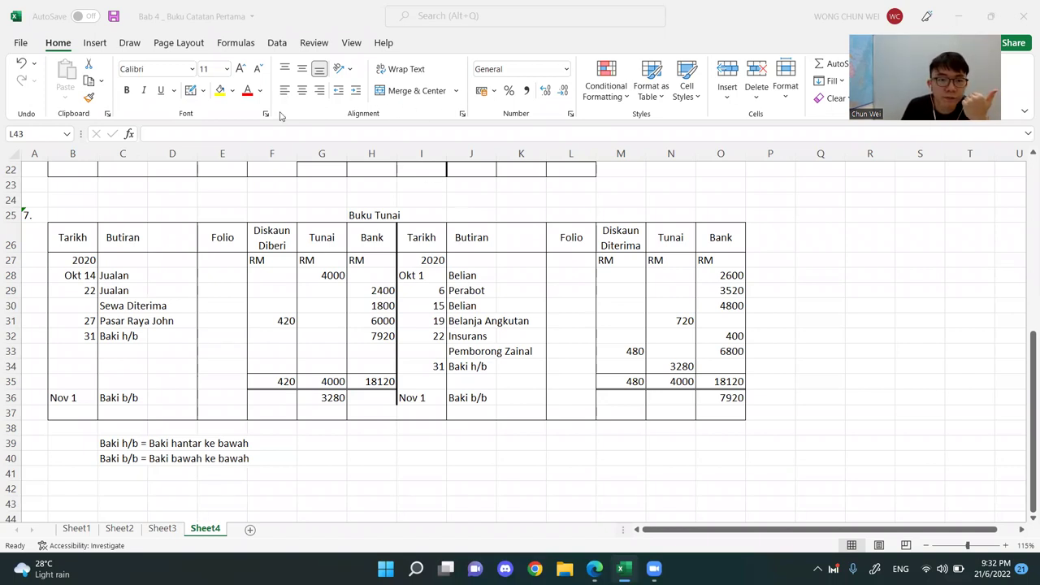
pyautogui.click(208, 99)
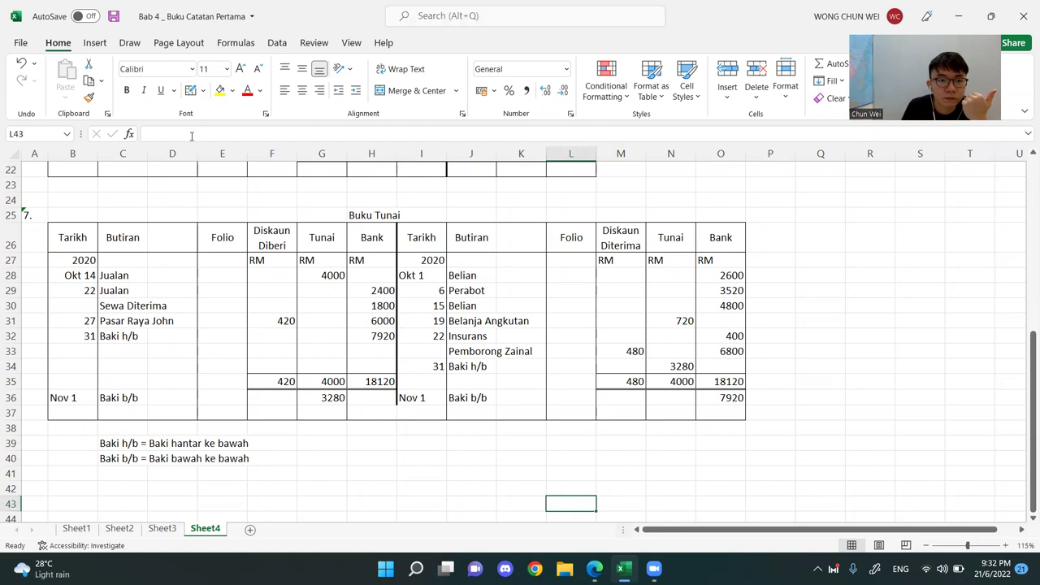
pyautogui.click(204, 90)
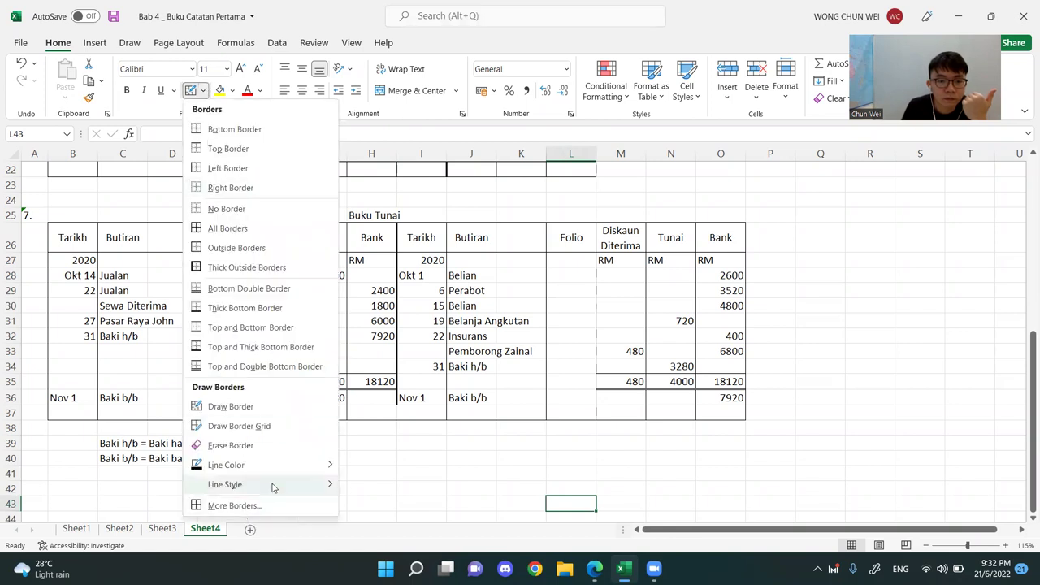
pyautogui.moveTo(285, 489)
pyautogui.click(378, 539)
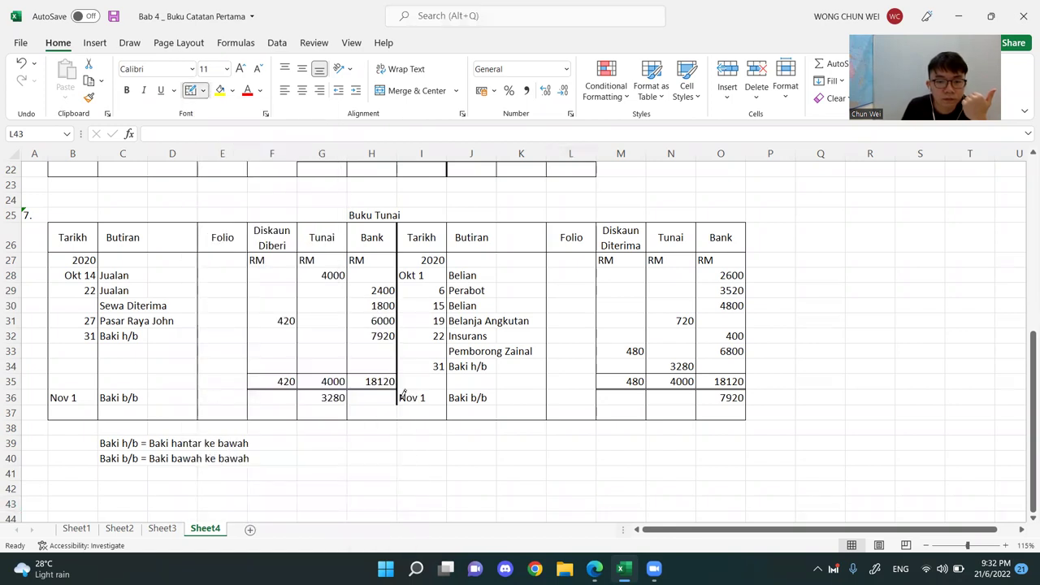
pyautogui.click(190, 91)
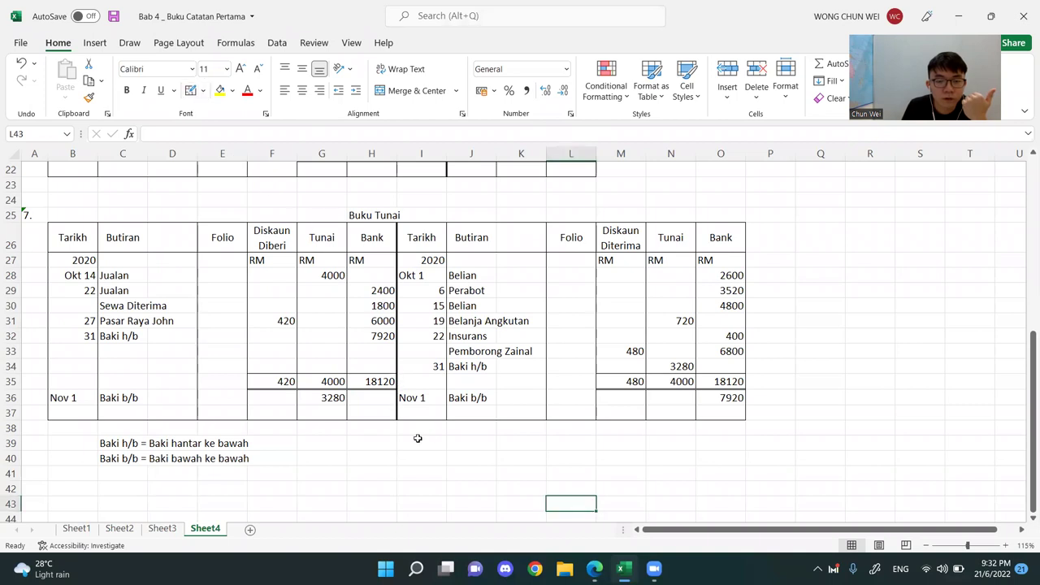
pyautogui.click(432, 460)
pyautogui.click(943, 370)
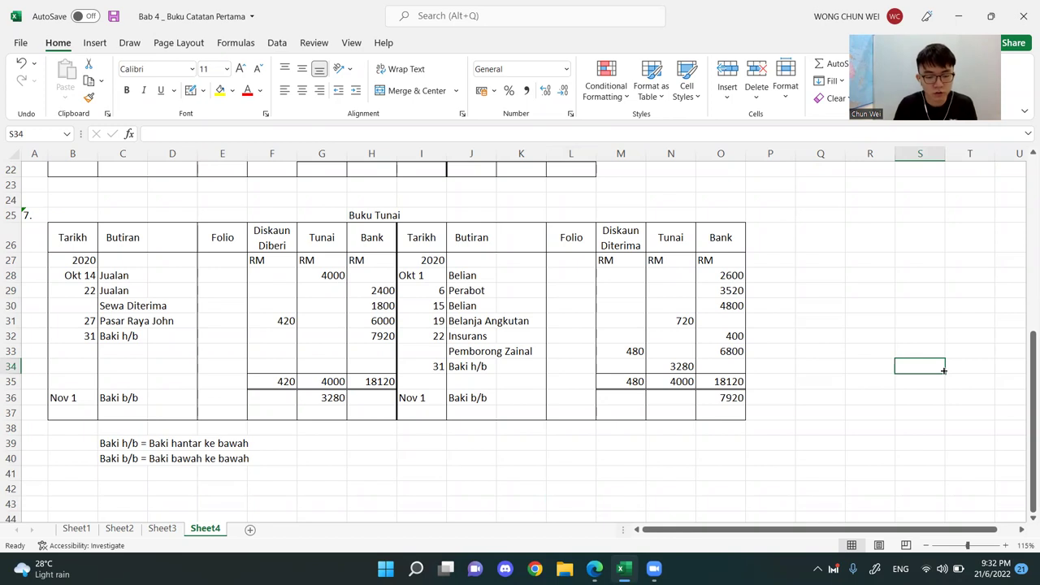
# - Place the workbook beside the PDF question sheet, bring up question 8 and underline "Tunai 3 lajur" in its instruction
pyautogui.press('super+Right')
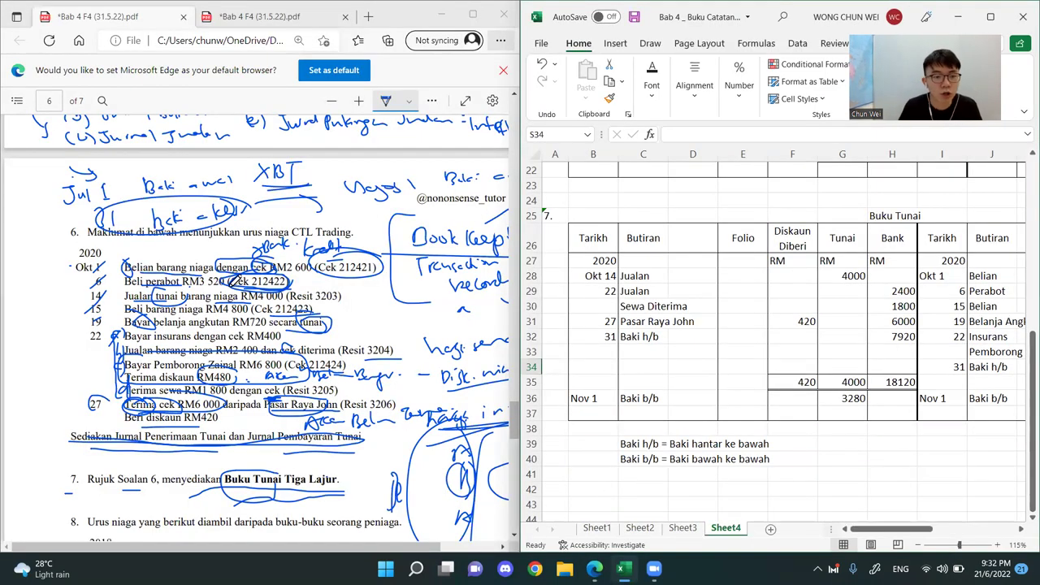
pyautogui.scroll(-2, 217, 293)
pyautogui.scroll(-3, 226, 297)
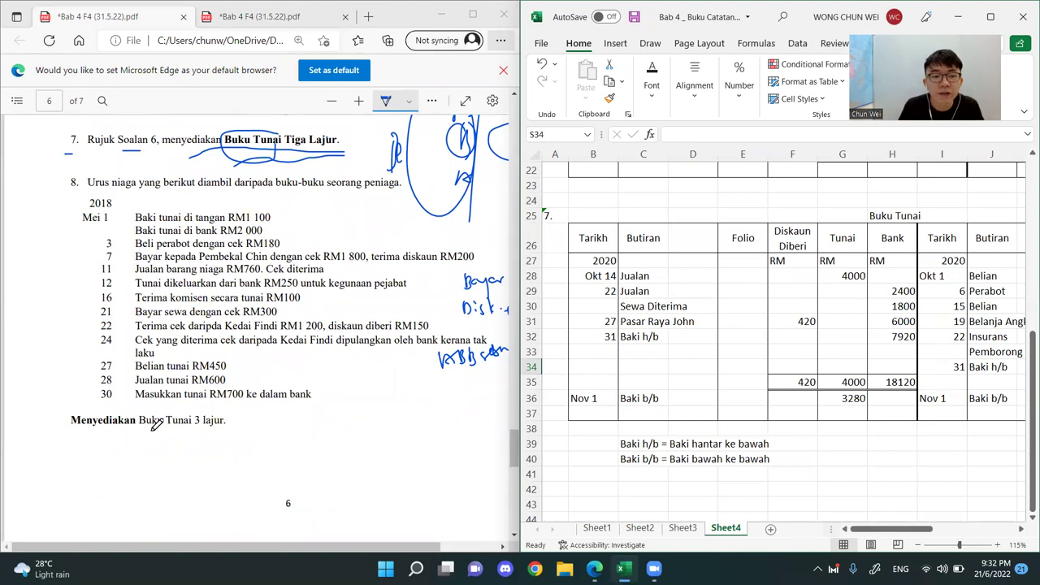
pyautogui.moveTo(164, 436); pyautogui.dragTo(228, 436)
pyautogui.click(928, 449)
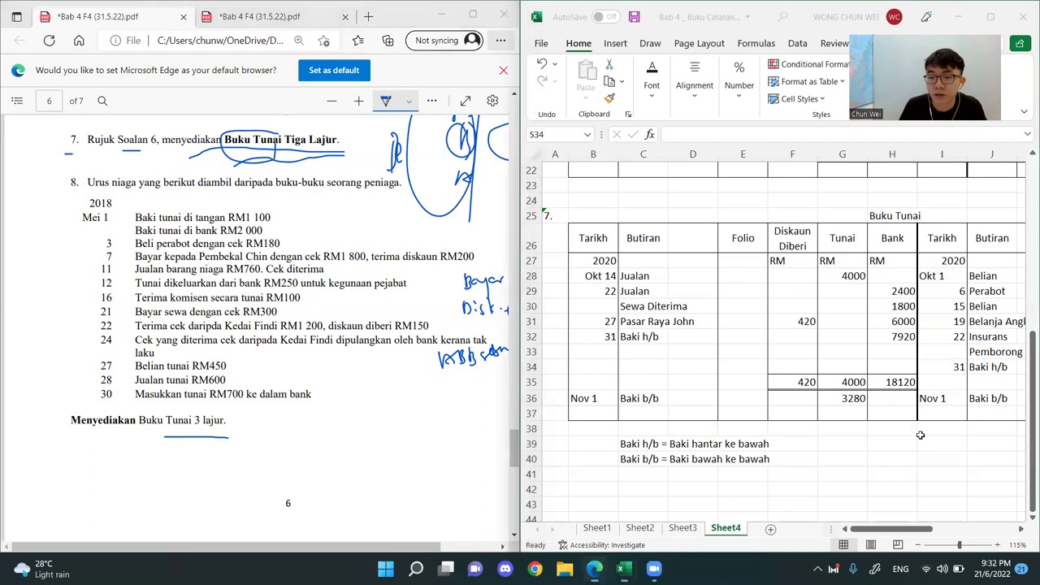
# - Label the start of the next answer as "8." in A42, below the explanatory notes
pyautogui.keyDown('ctrl'); pyautogui.scroll(-2, 736, 371); pyautogui.keyUp('ctrl')
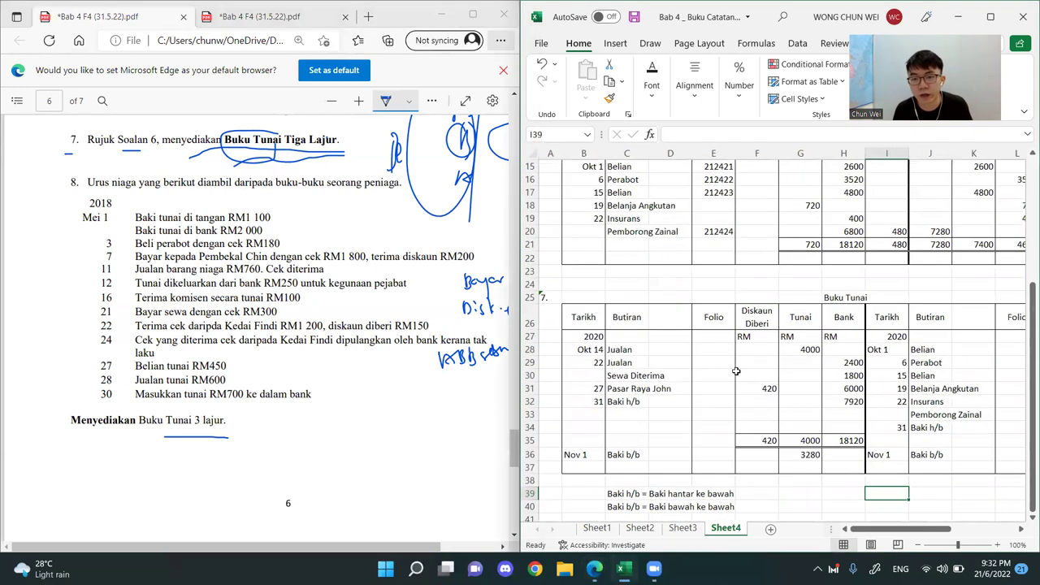
pyautogui.scroll(-3, 737, 372)
pyautogui.click(550, 426)
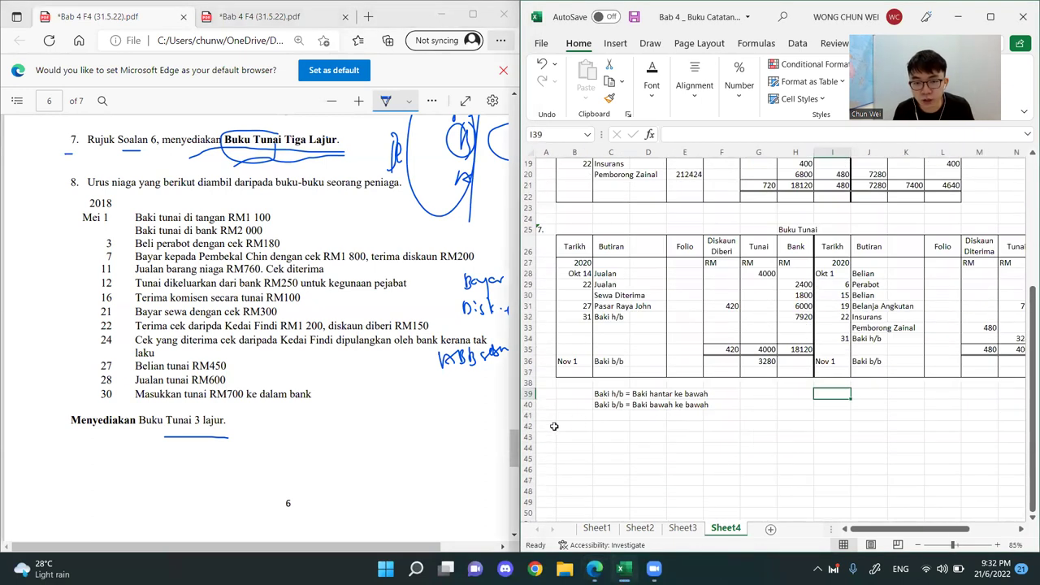
pyautogui.write('8.')
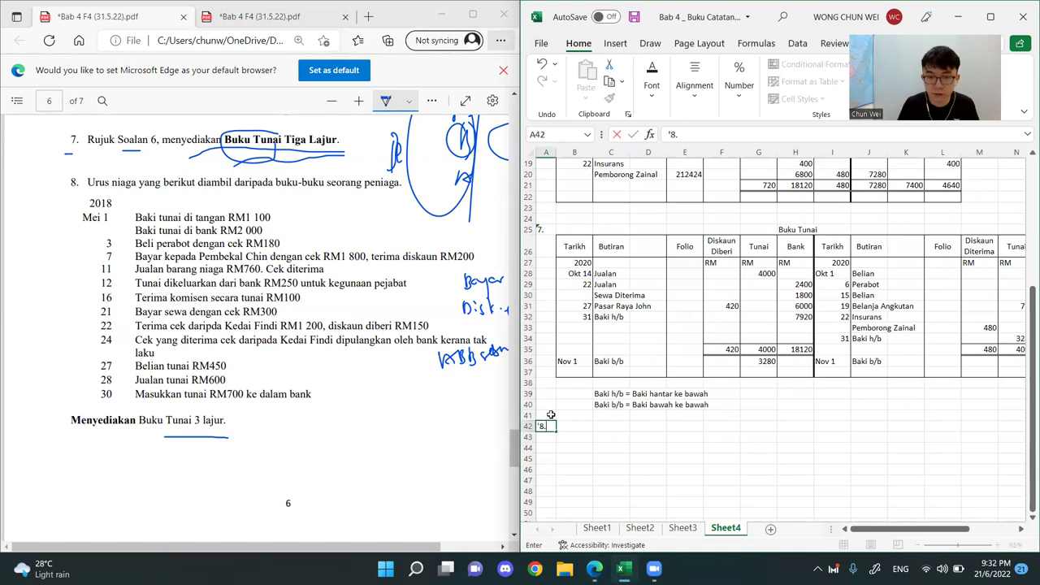
pyautogui.press('Return')
pyautogui.click(796, 416)
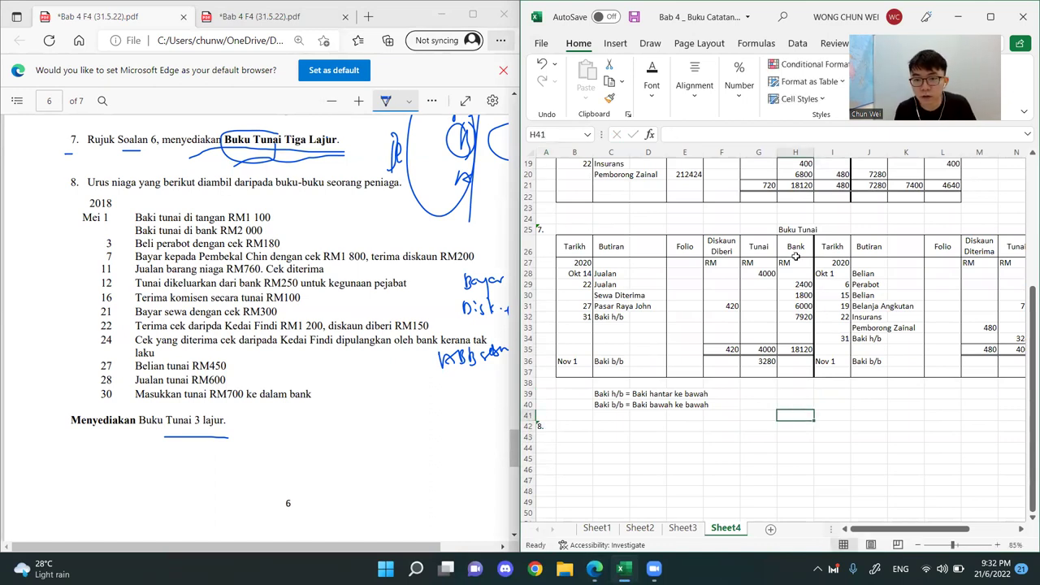
# - Try to copy the Buku Tunai title and header rows B25:O27 to B42, and undo the paste
pyautogui.moveTo(583, 233); pyautogui.dragTo(924, 260)
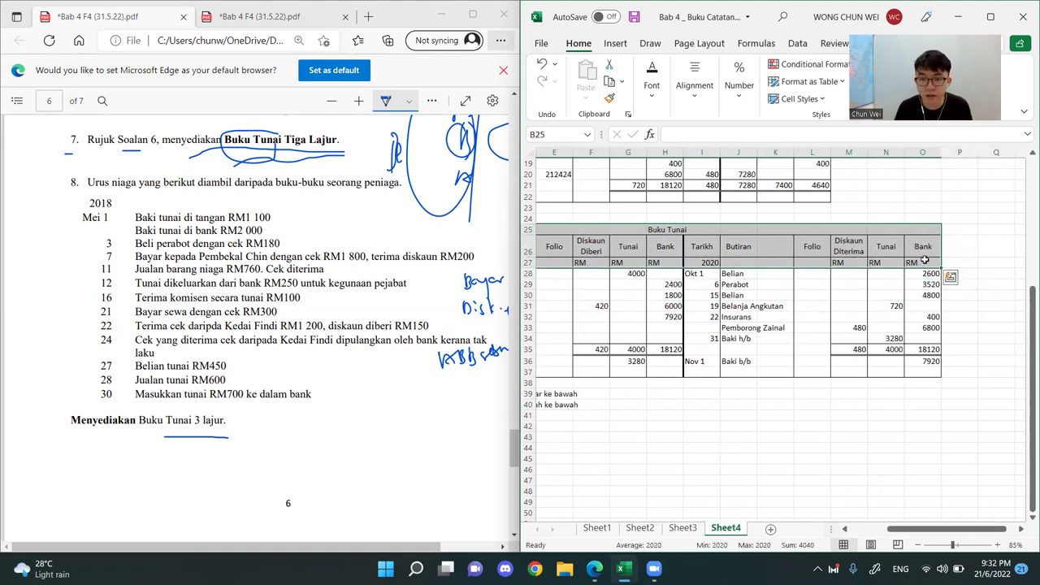
pyautogui.hotkey('ctrl', 'c')
pyautogui.moveTo(935, 529); pyautogui.dragTo(898, 533)
pyautogui.click(573, 426)
pyautogui.hotkey('ctrl', 'v')
pyautogui.scroll(-3, 719, 393)
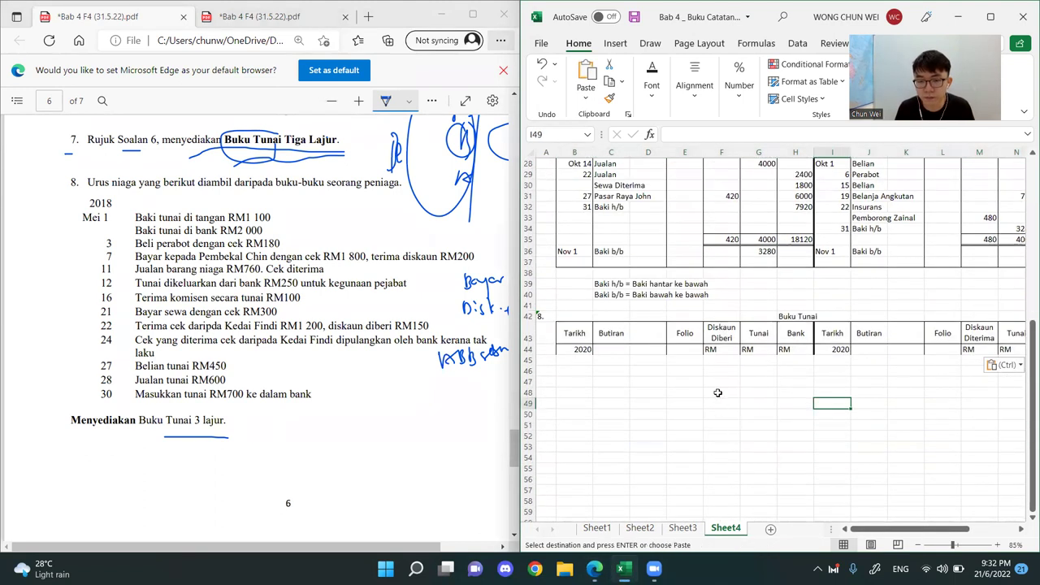
pyautogui.click(730, 350)
pyautogui.scroll(2, 739, 358)
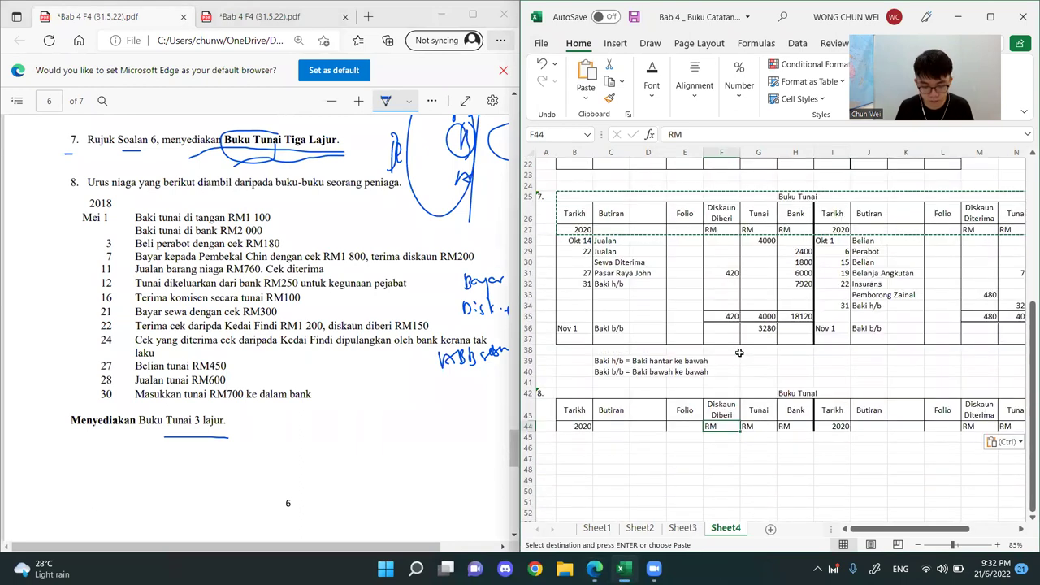
pyautogui.hotkey('ctrl', 'z')
# - Copy the Buku Tunai title, header and first two entry rows, B25:O29, to B42 for question 8
pyautogui.click(684, 284)
pyautogui.moveTo(583, 212); pyautogui.dragTo(928, 244)
pyautogui.hotkey('ctrl', 'v')
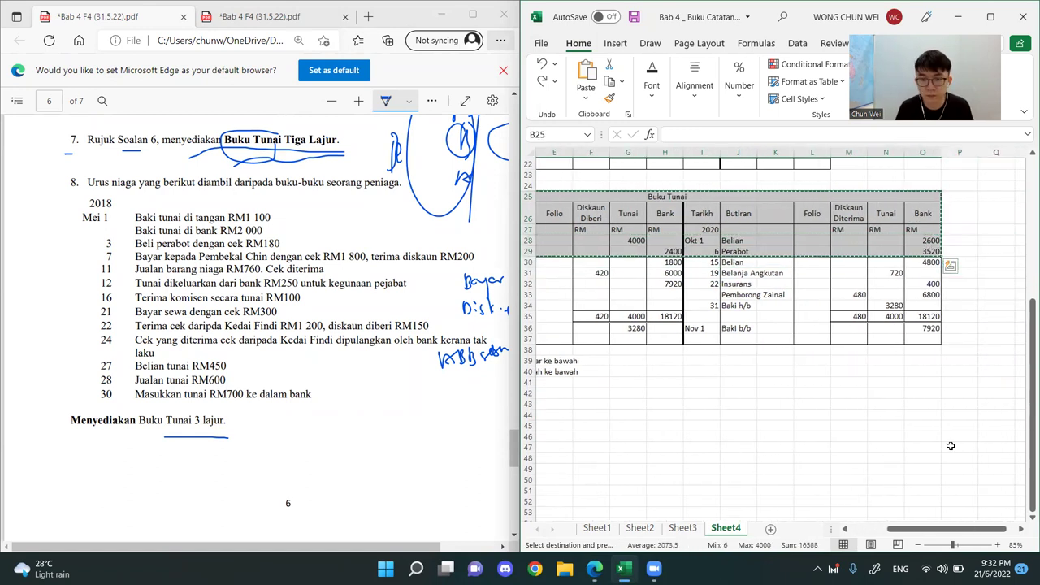
pyautogui.moveTo(947, 529); pyautogui.dragTo(906, 529)
pyautogui.click(574, 393)
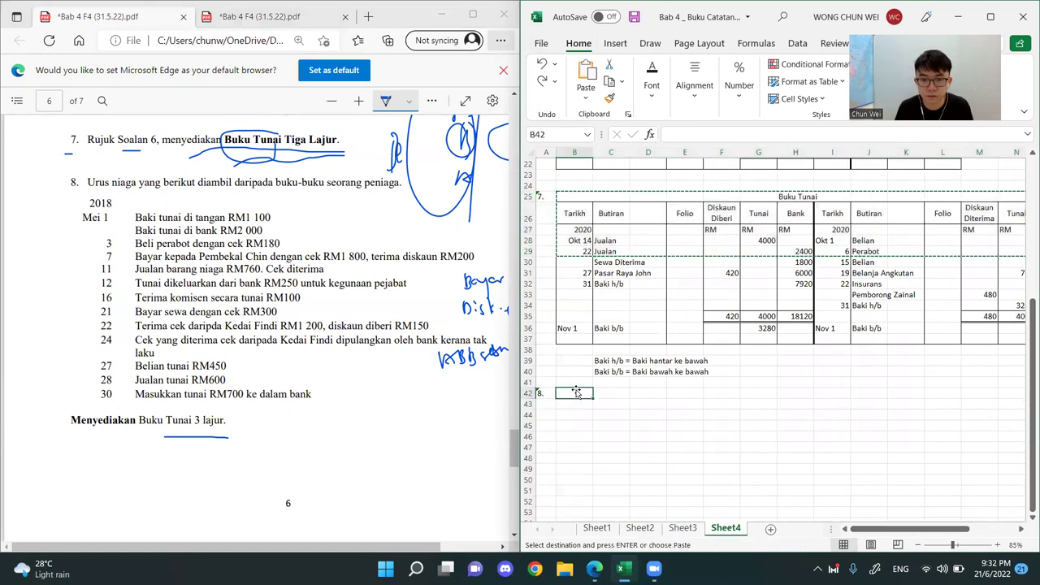
pyautogui.hotkey('ctrl', 'v')
# - Clear the copied entries in rows 45 and 46 of the question 8 cash book, keeping their borders
pyautogui.moveTo(583, 438); pyautogui.dragTo(951, 449)
pyautogui.press('Delete')
pyautogui.click(817, 487)
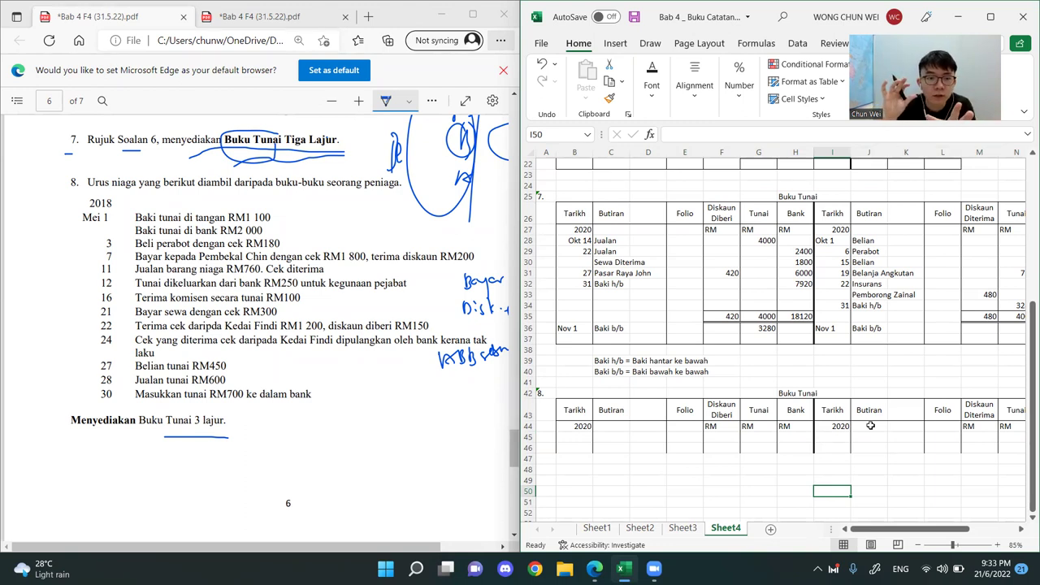
pyautogui.click(325, 276)
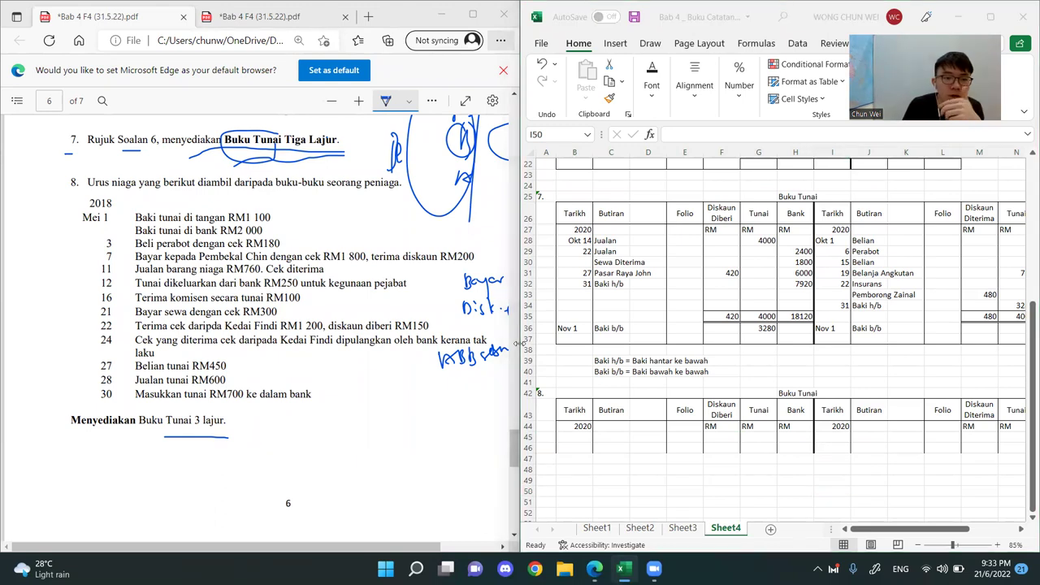